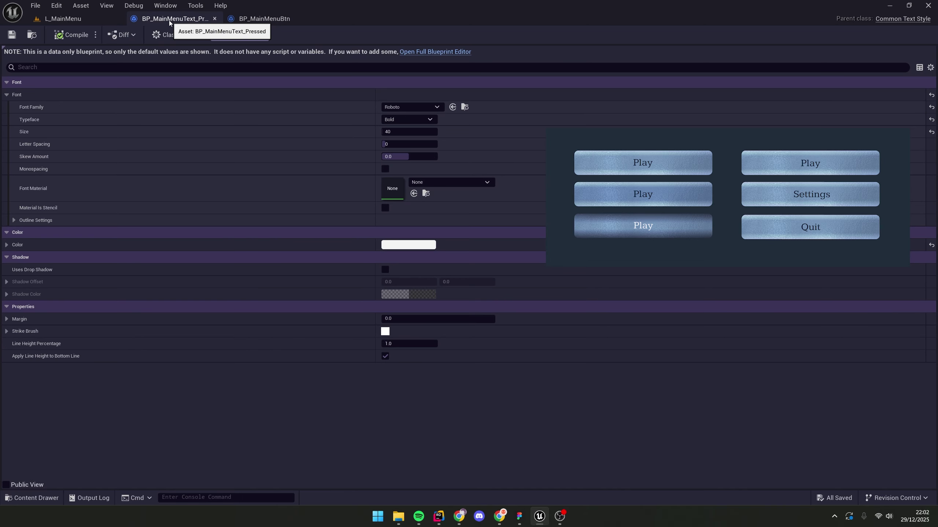
Open the WBP_MainMenu widget from the UI MainMenu folder and inspect its overlay and background image.
{"action": "left_click", "coordinate": [63, 18]}
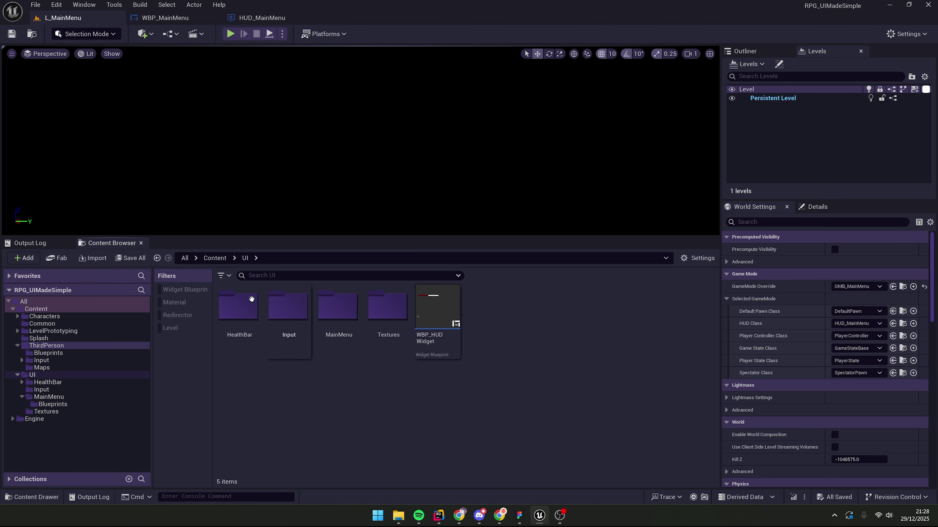
{"action": "double_click", "coordinate": [338, 314]}
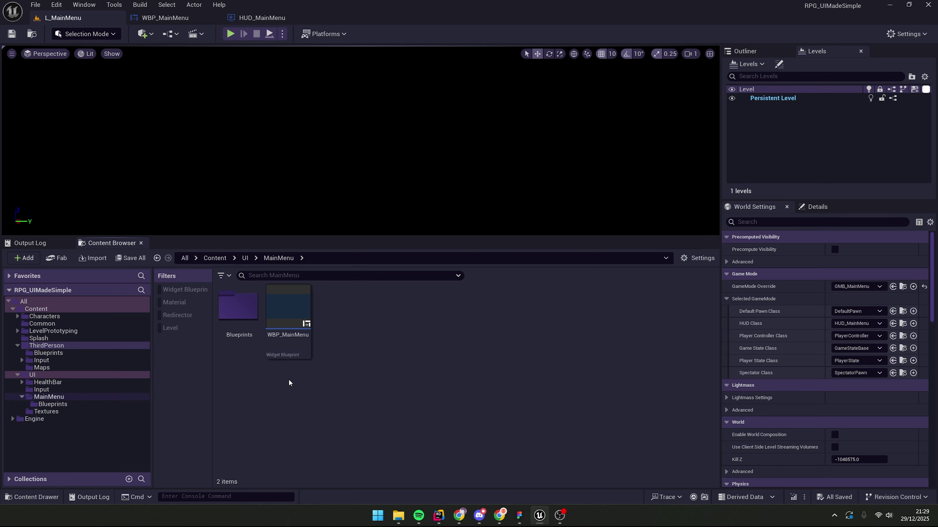
{"action": "left_click", "coordinate": [291, 329]}
{"action": "double_click", "coordinate": [291, 328]}
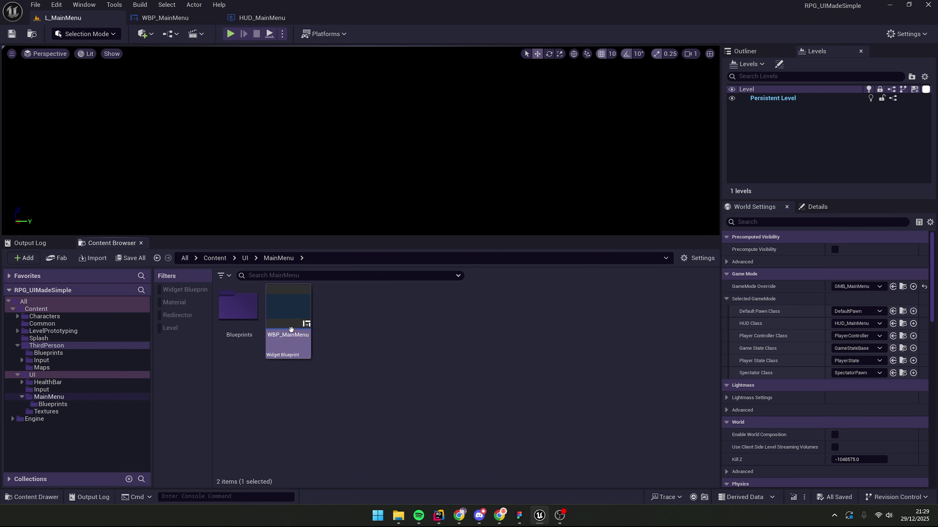
{"action": "left_click", "coordinate": [59, 305]}
{"action": "left_click", "coordinate": [63, 313]}
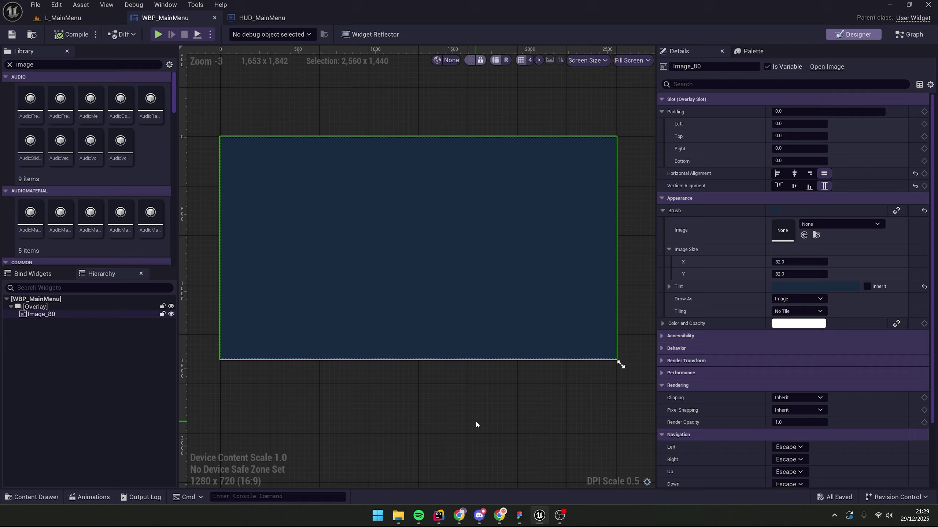
{"action": "left_click", "coordinate": [243, 240]}
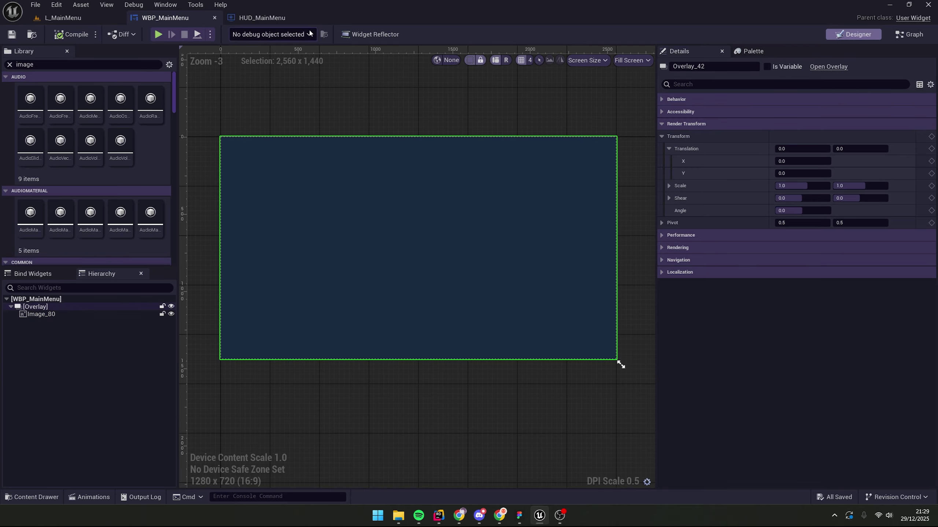
Review the assets in the MainMenu Blueprints folder and the background image inside WBP_MainMenu.
{"action": "left_click", "coordinate": [54, 20]}
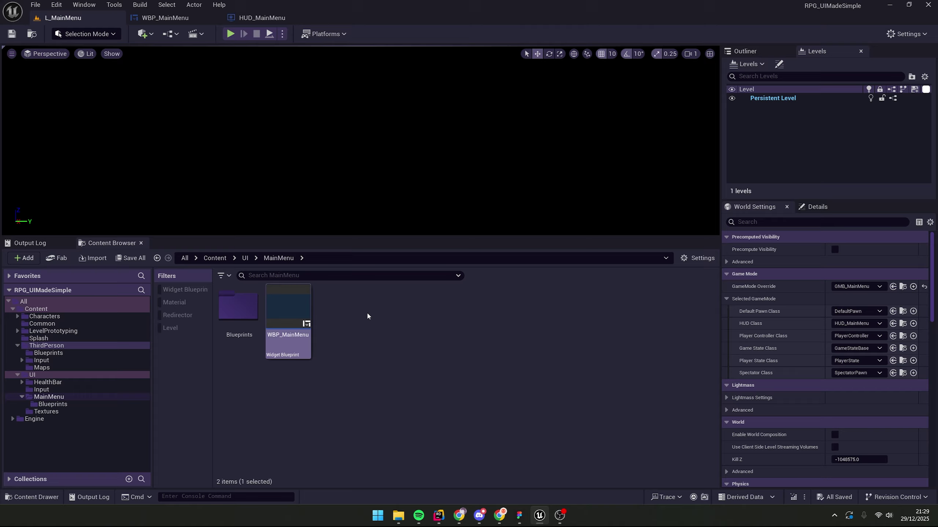
{"action": "double_click", "coordinate": [247, 320]}
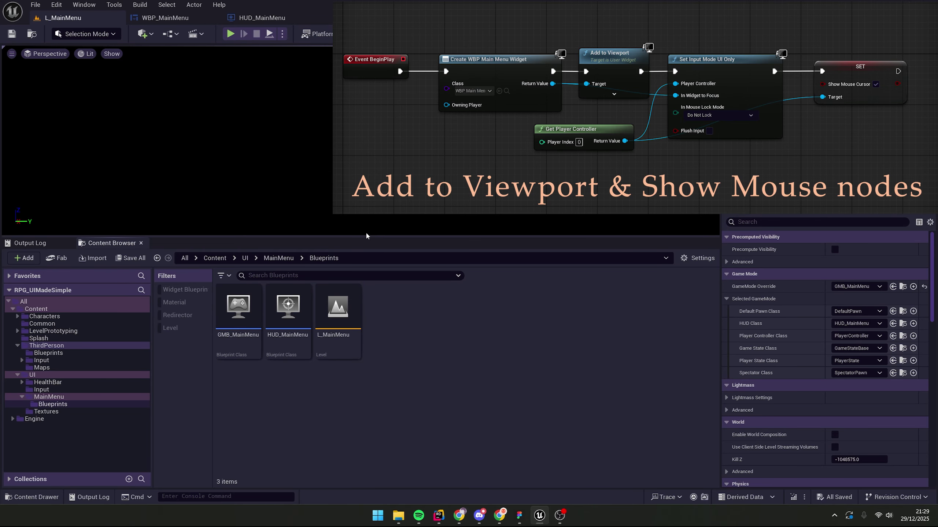
{"action": "left_click_drag", "start_coordinate": [377, 237], "coordinate": [375, 308]}
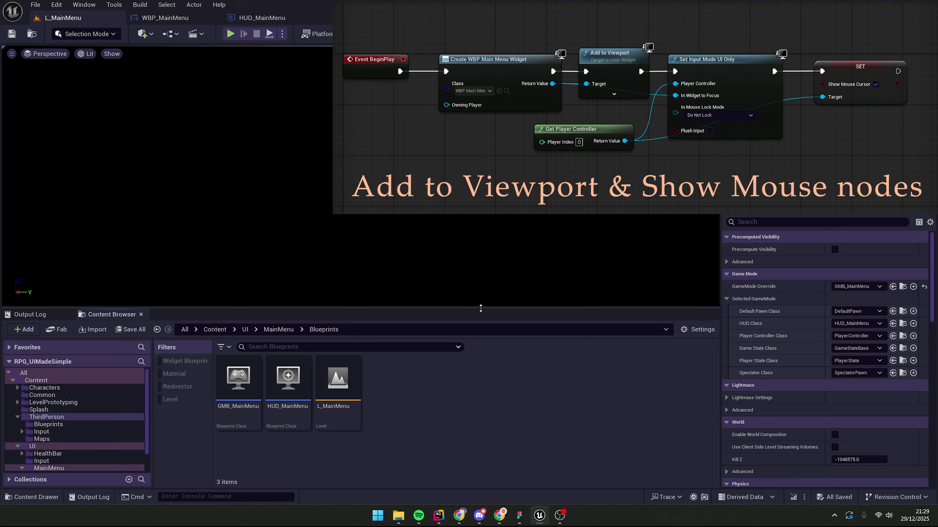
{"action": "left_click_drag", "start_coordinate": [481, 308], "coordinate": [475, 226]}
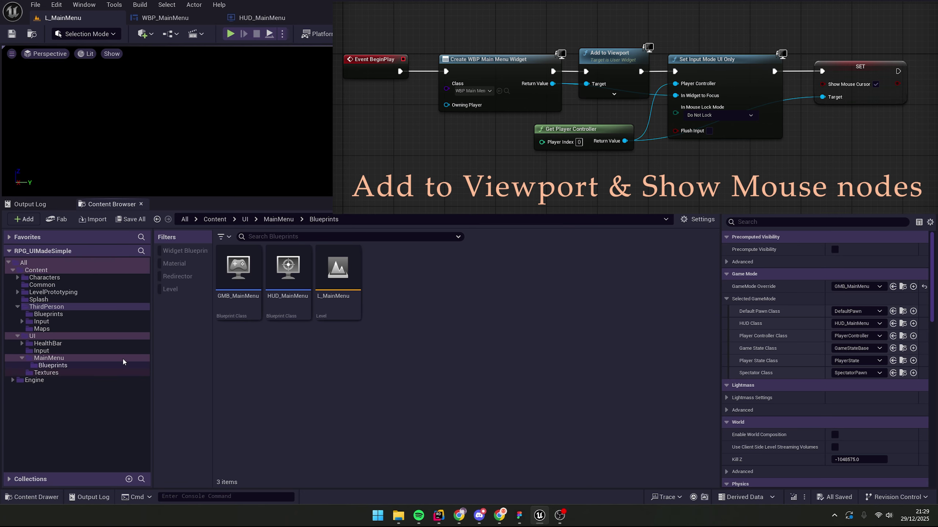
{"action": "left_click", "coordinate": [165, 17]}
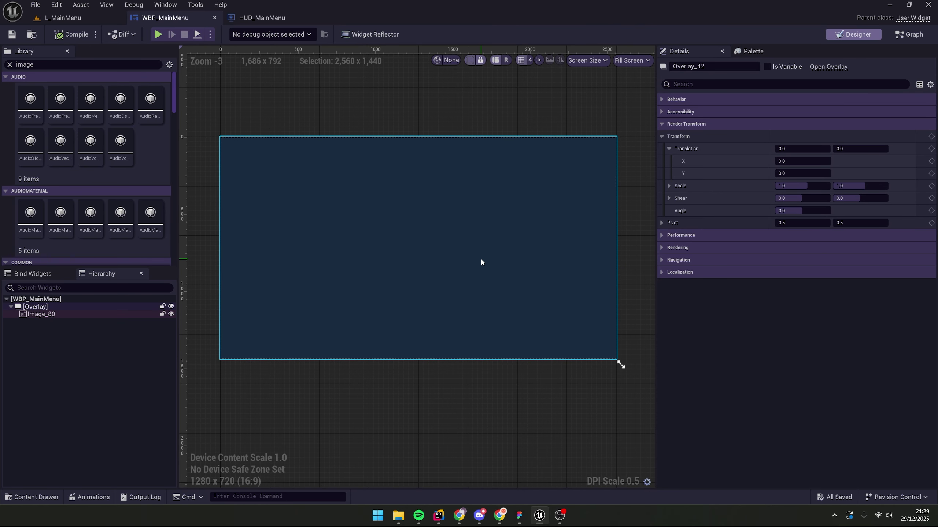
{"action": "left_click", "coordinate": [92, 319]}
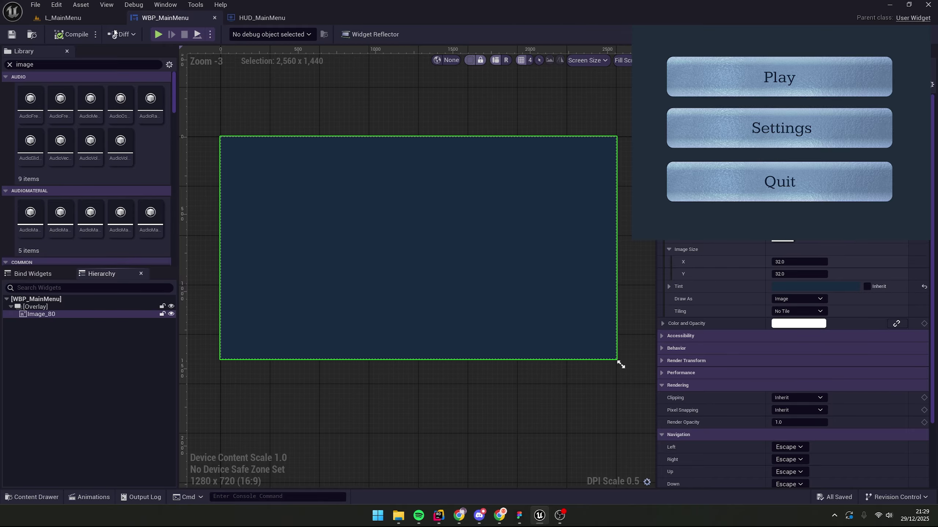
Create a new widget blueprint in the MainMenu folder with CommonButtonBase as its parent class.
{"action": "left_click", "coordinate": [62, 17]}
{"action": "left_click", "coordinate": [287, 221]}
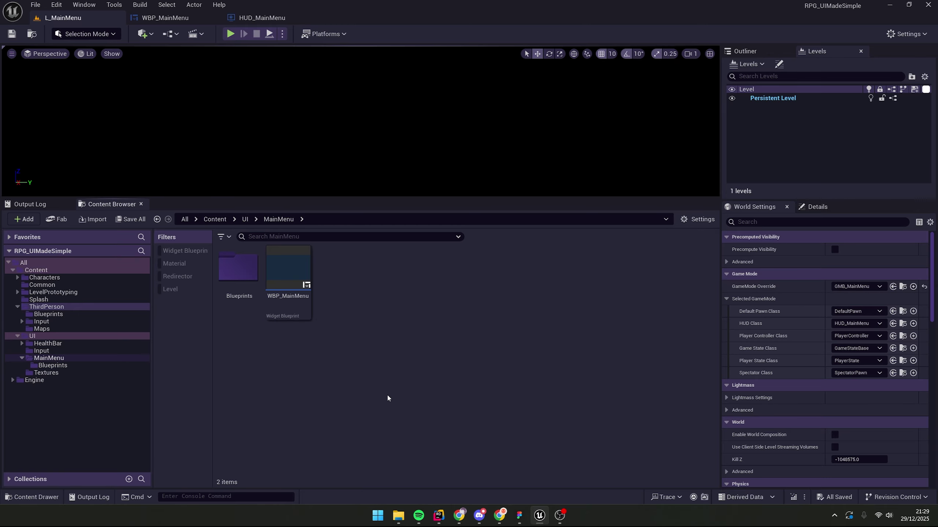
{"action": "right_click", "coordinate": [313, 364]}
{"action": "mouse_move", "coordinate": [314, 365]}
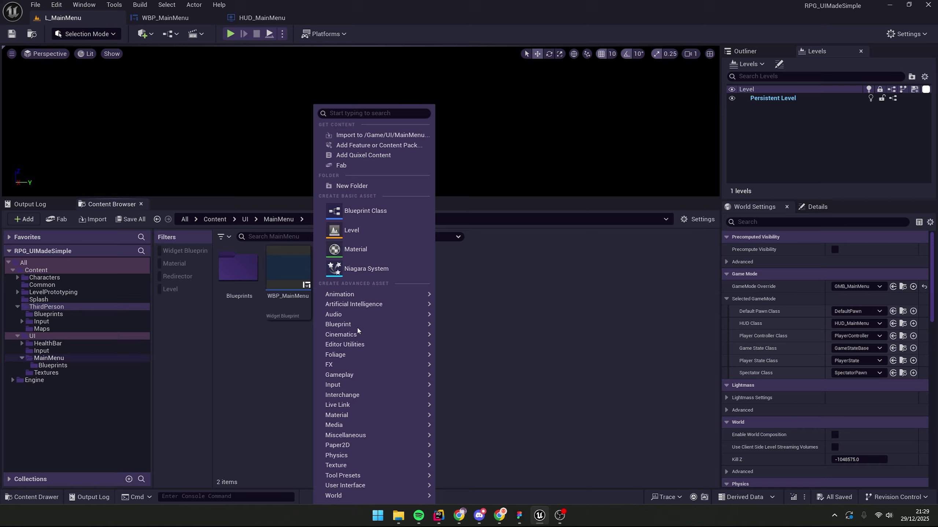
{"action": "mouse_move", "coordinate": [407, 485]}
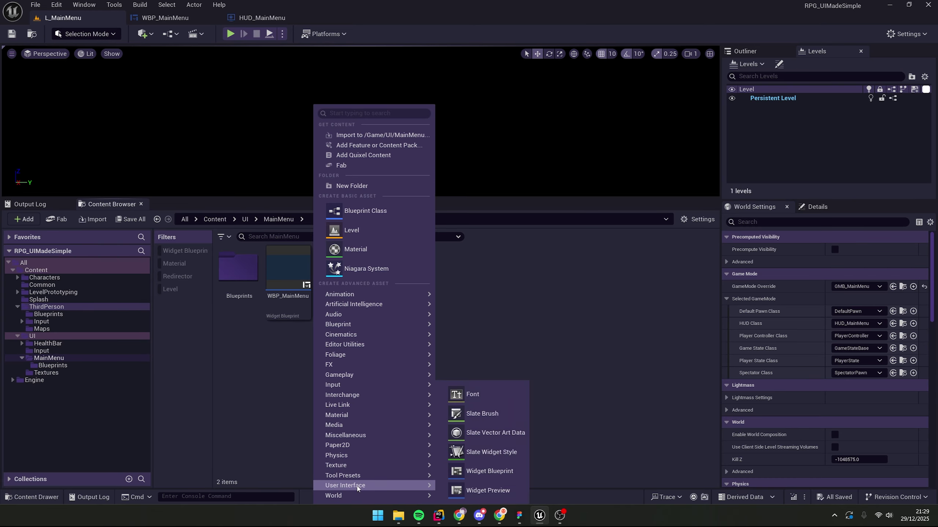
{"action": "left_click", "coordinate": [498, 473]}
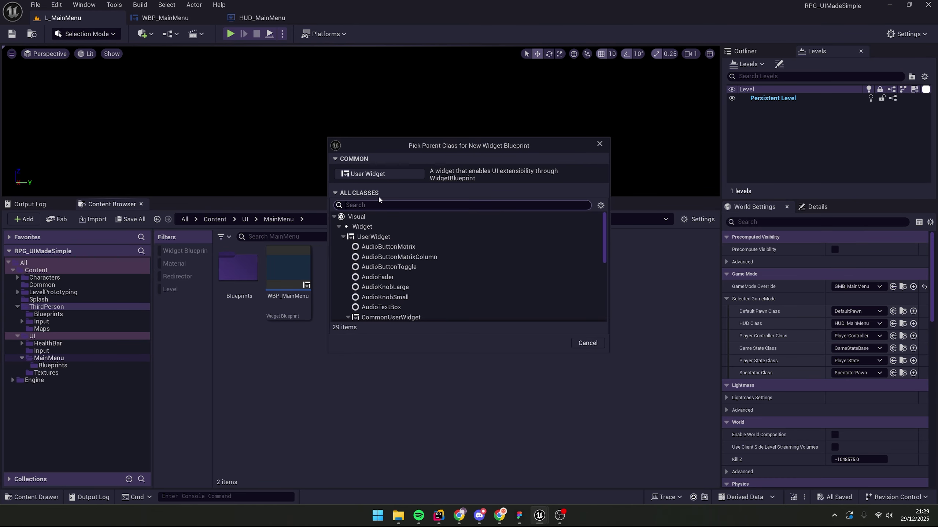
{"action": "type", "text": "common button"}
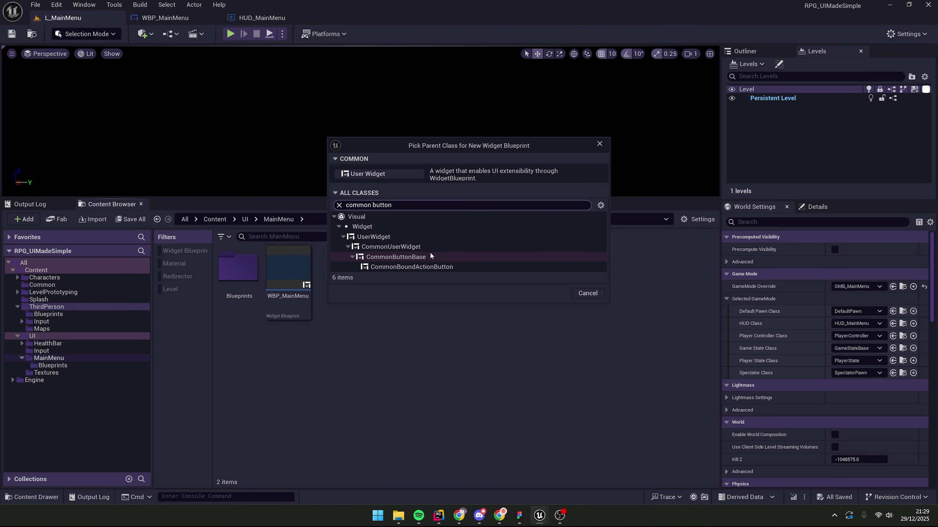
{"action": "left_click", "coordinate": [428, 257]}
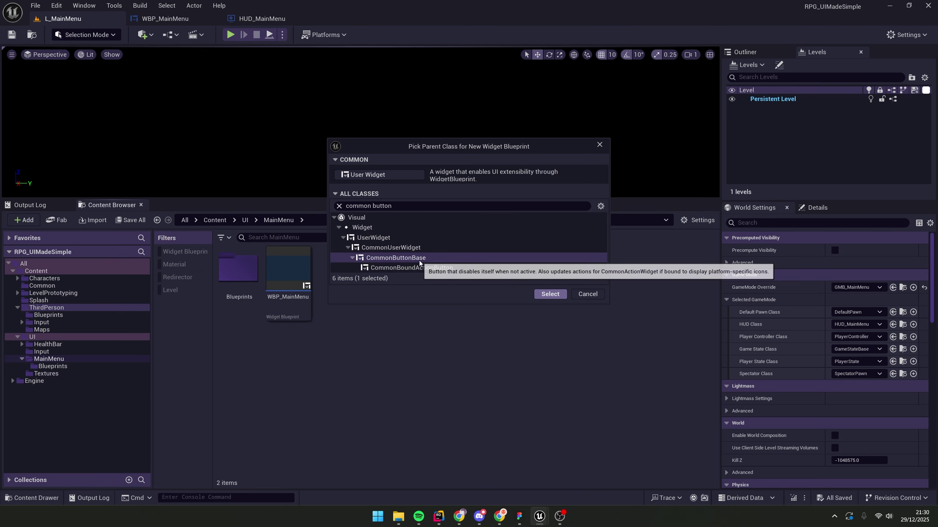
{"action": "left_click", "coordinate": [542, 296]}
Name the new widget blueprint WBP_MainMenuButton and open it for editing.
{"action": "type", "text": "WBP"}
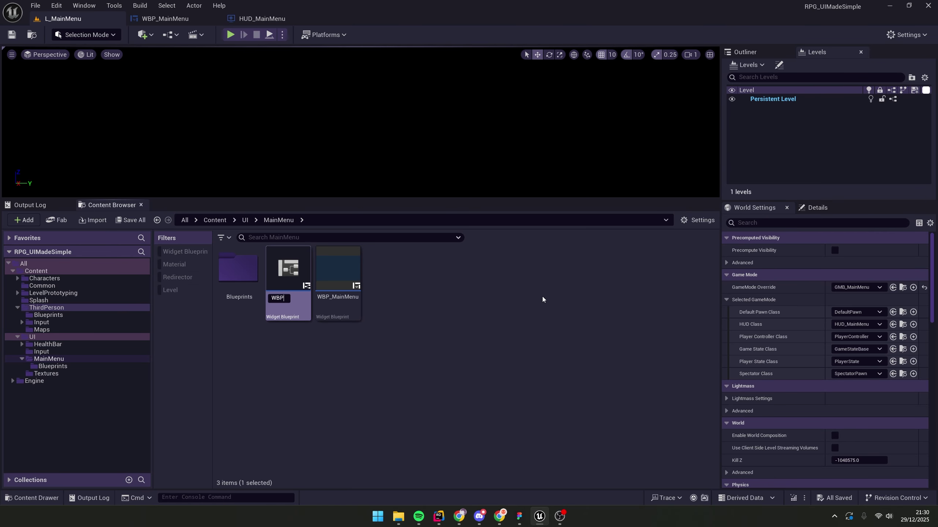
{"action": "type", "text": "_MainMenuButton"}
{"action": "key", "text": "Return"}
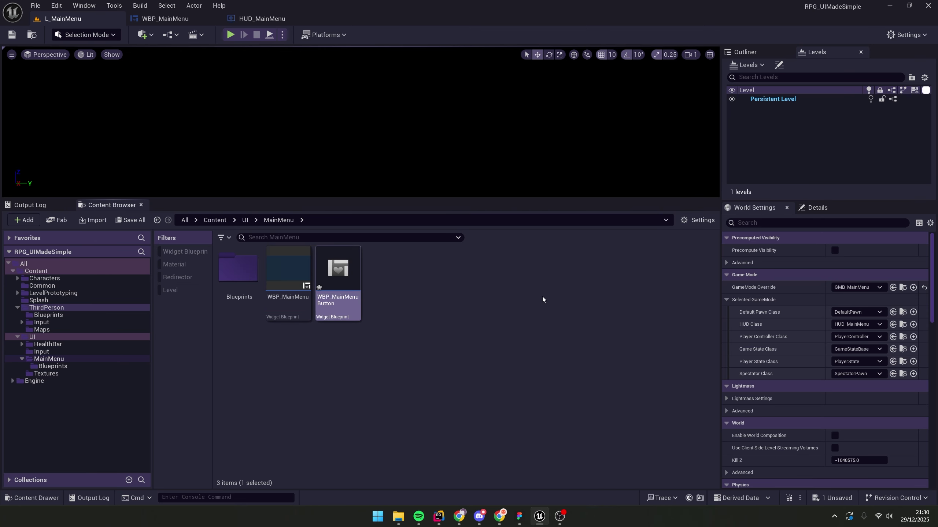
{"action": "double_click", "coordinate": [334, 282]}
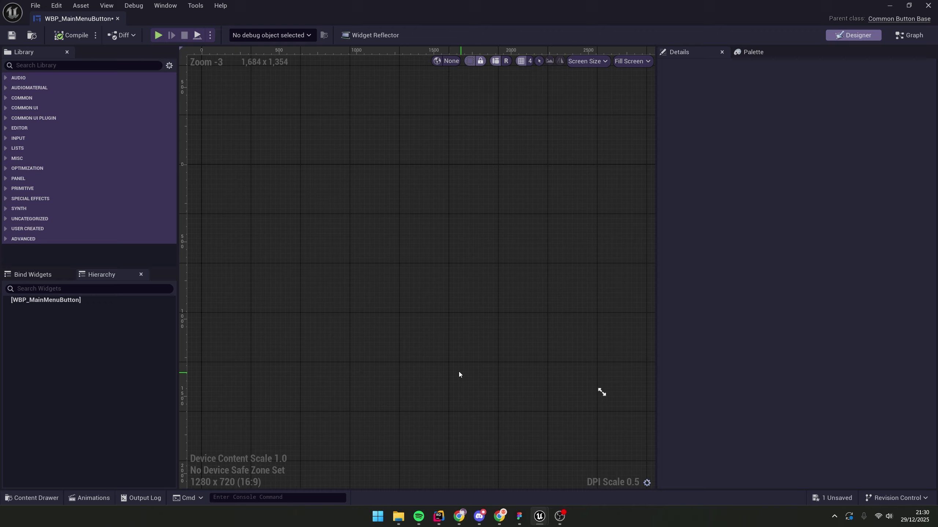
Set the designer's preview size mode to Desired.
{"action": "left_click", "coordinate": [623, 63]}
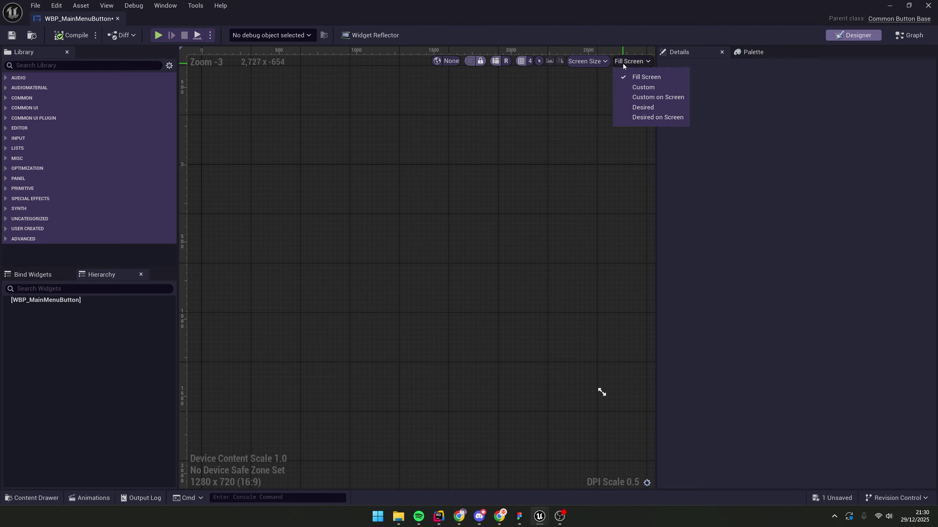
{"action": "left_click", "coordinate": [639, 108]}
{"action": "right_click_drag", "start_coordinate": [272, 130], "coordinate": [394, 193]}
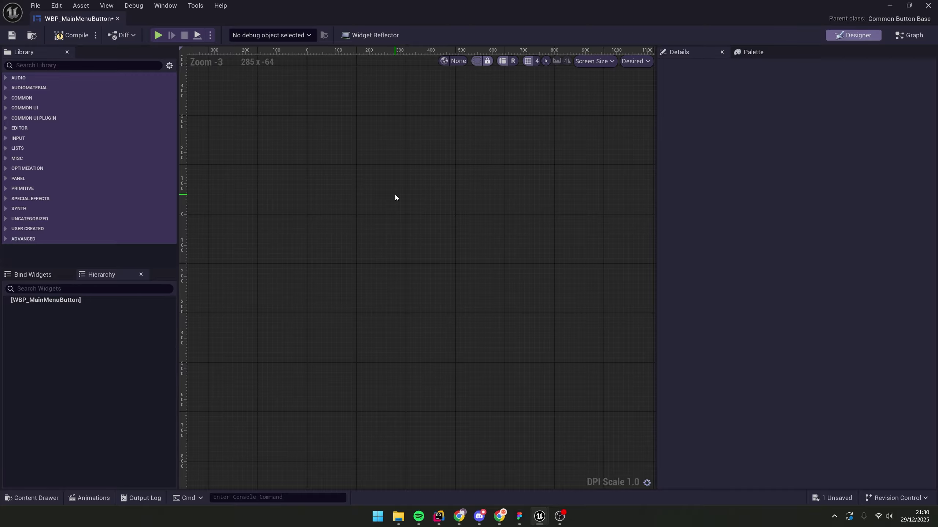
Find the Overlay panel widget and add it under the WBP_MainMenuButton root.
{"action": "left_click", "coordinate": [73, 299]}
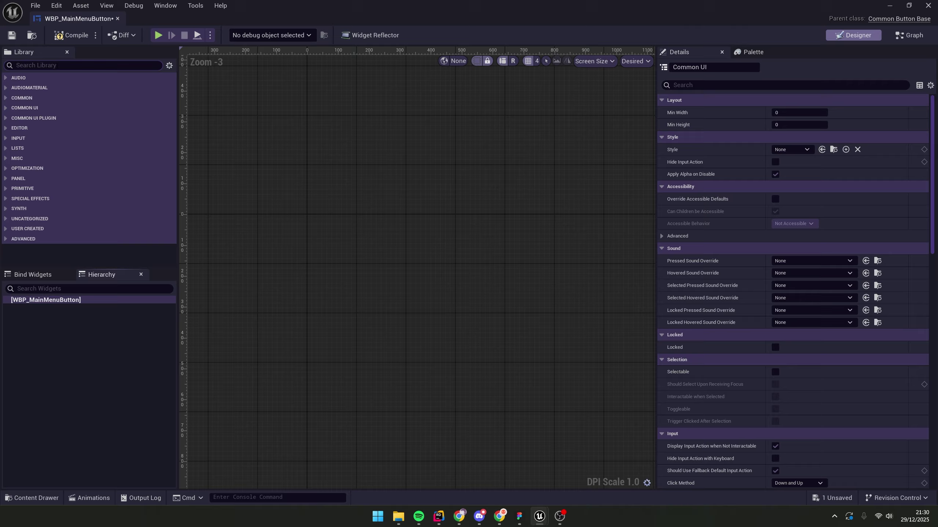
{"action": "left_click", "coordinate": [56, 65]}
{"action": "type", "text": "overl"}
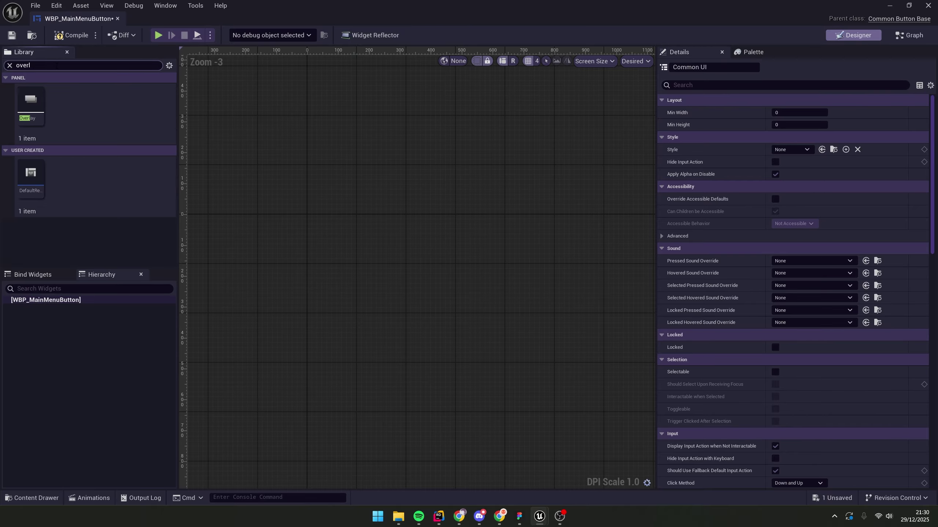
{"action": "left_click_drag", "start_coordinate": [31, 102], "coordinate": [82, 314]}
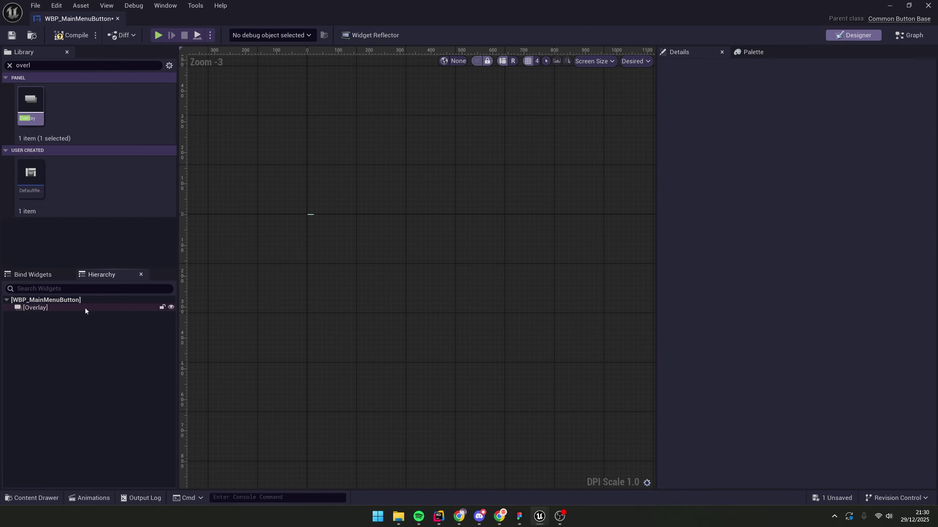
Inspect the overlay's size in the designer and set the preview size mode to Fill Screen.
{"action": "scroll", "coordinate": [300, 210], "scroll_direction": "up", "scroll_amount": 20}
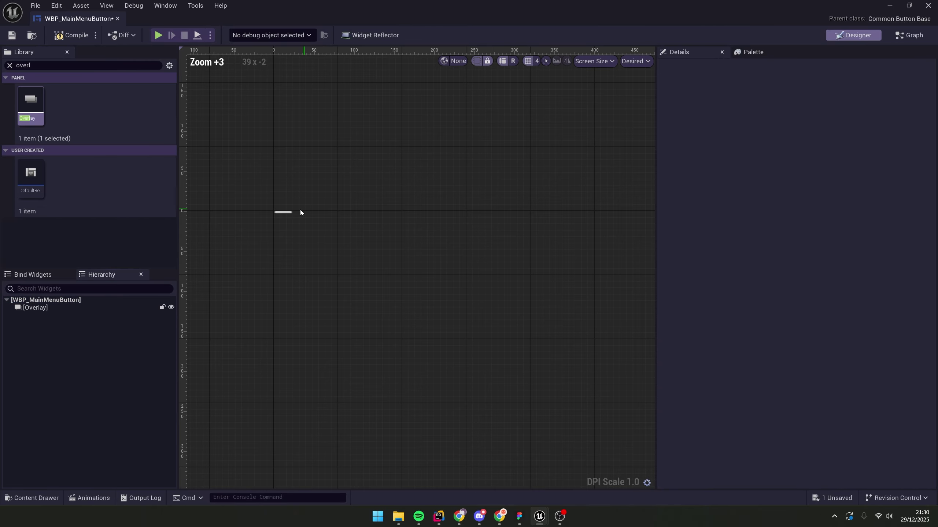
{"action": "left_click", "coordinate": [68, 308]}
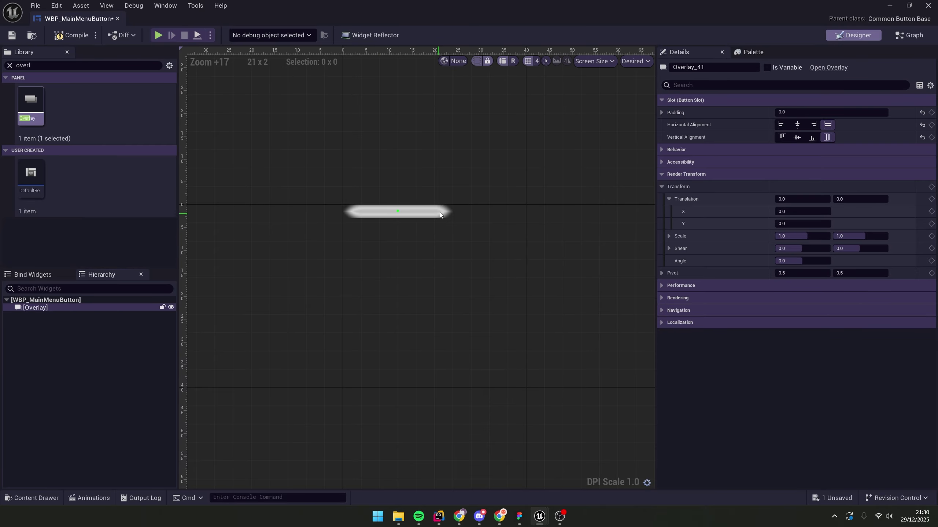
{"action": "scroll", "coordinate": [430, 218], "scroll_direction": "down", "scroll_amount": 4}
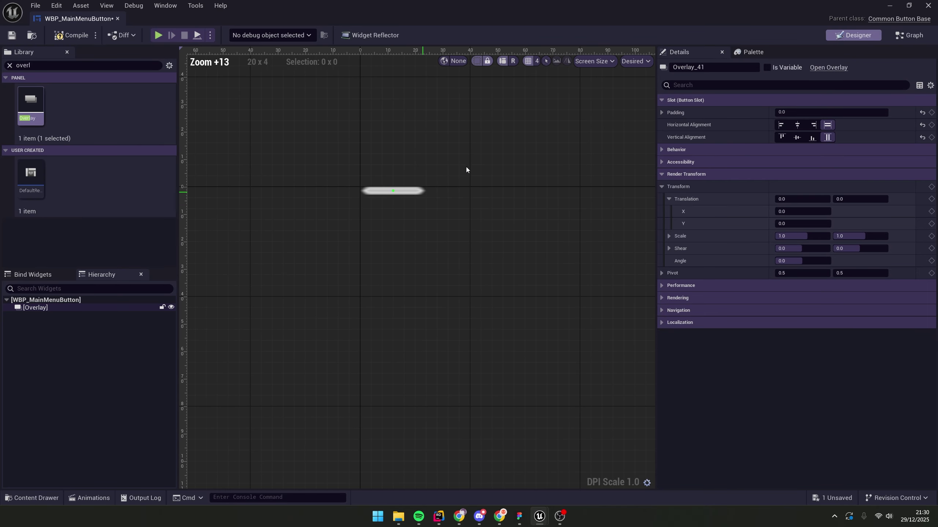
{"action": "left_click", "coordinate": [636, 61]}
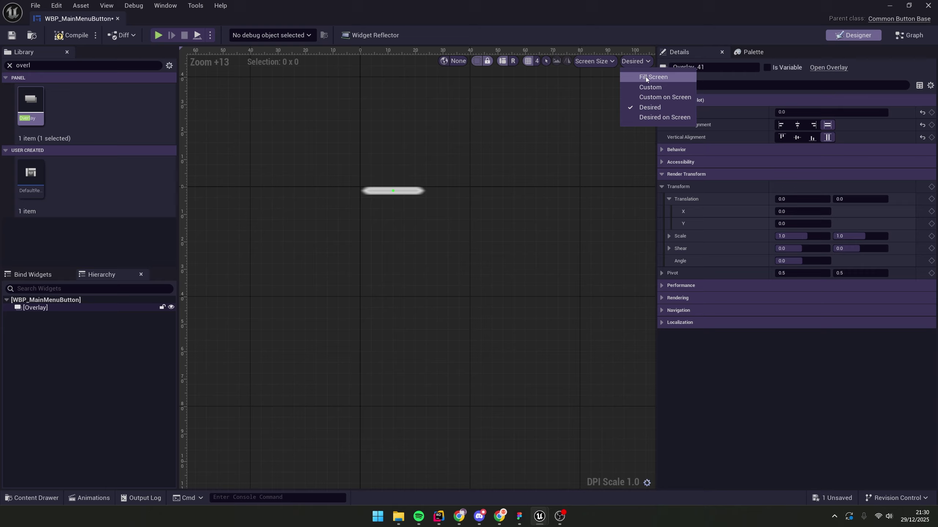
{"action": "left_click", "coordinate": [653, 77]}
{"action": "scroll", "coordinate": [465, 273], "scroll_direction": "down", "scroll_amount": 19}
{"action": "scroll", "coordinate": [442, 305], "scroll_direction": "up", "scroll_amount": 1}
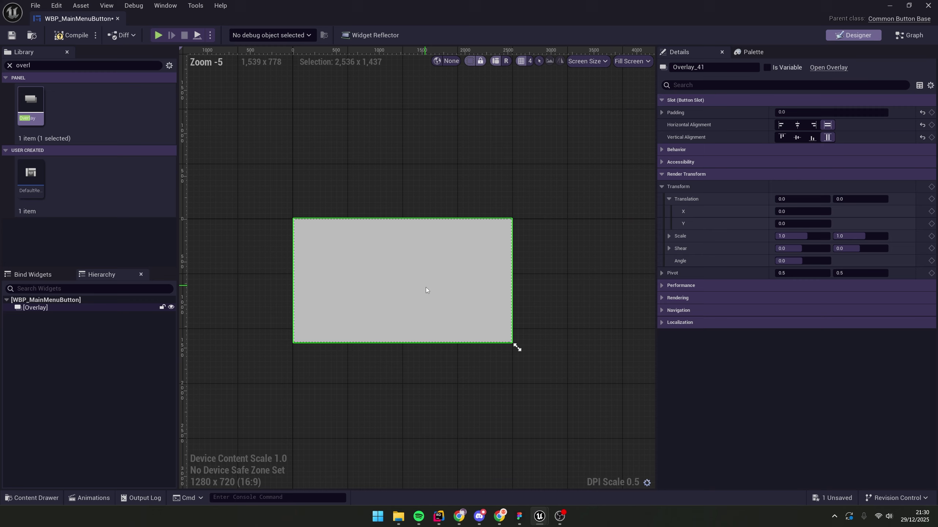
{"action": "scroll", "coordinate": [426, 288], "scroll_direction": "up", "scroll_amount": 2}
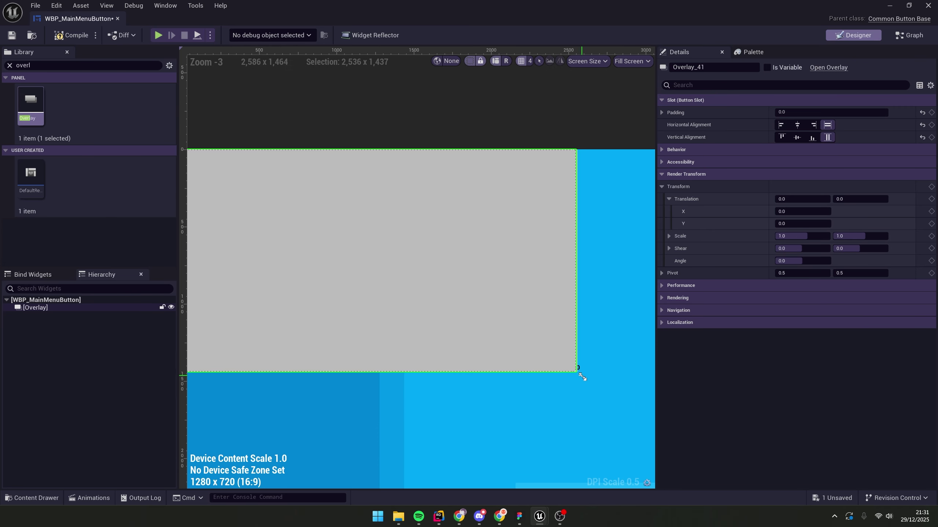
{"action": "right_click_drag", "start_coordinate": [582, 376], "coordinate": [632, 370]}
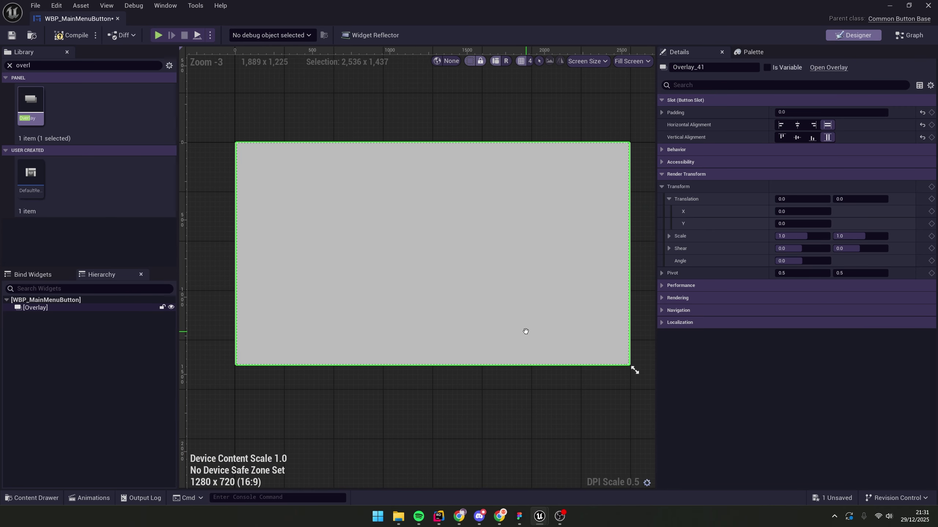
Select the WBP_MainMenuButton root to review its layout and style settings.
{"action": "left_click", "coordinate": [93, 301]}
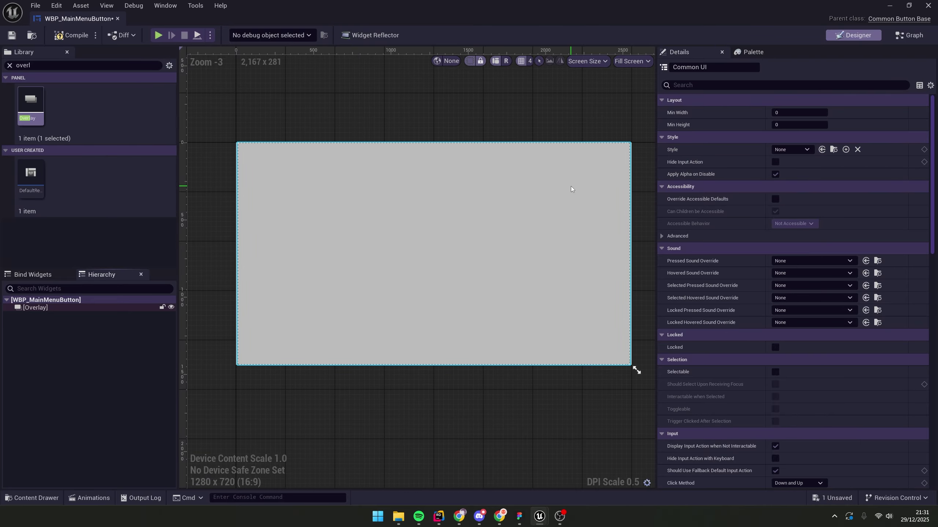
{"action": "right_click_drag", "start_coordinate": [430, 207], "coordinate": [398, 194]}
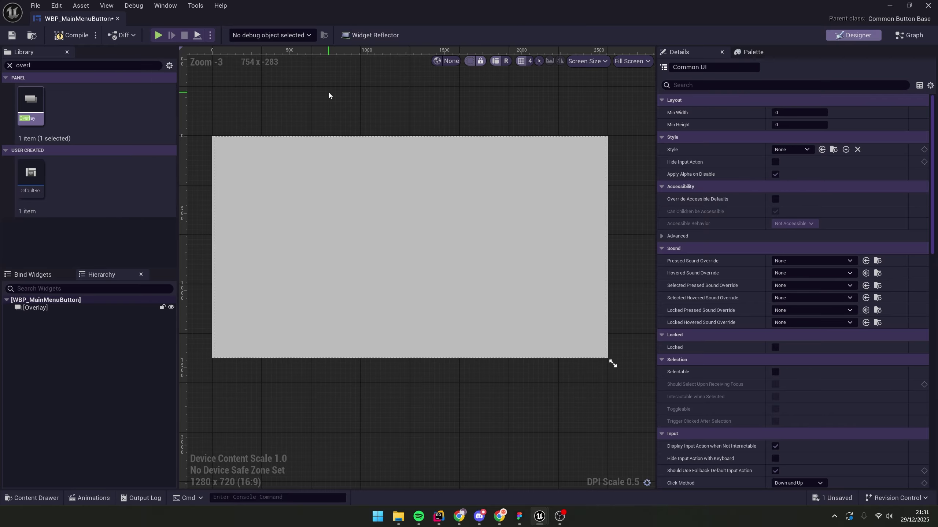
{"action": "right_click_drag", "start_coordinate": [591, 435], "coordinate": [602, 416]}
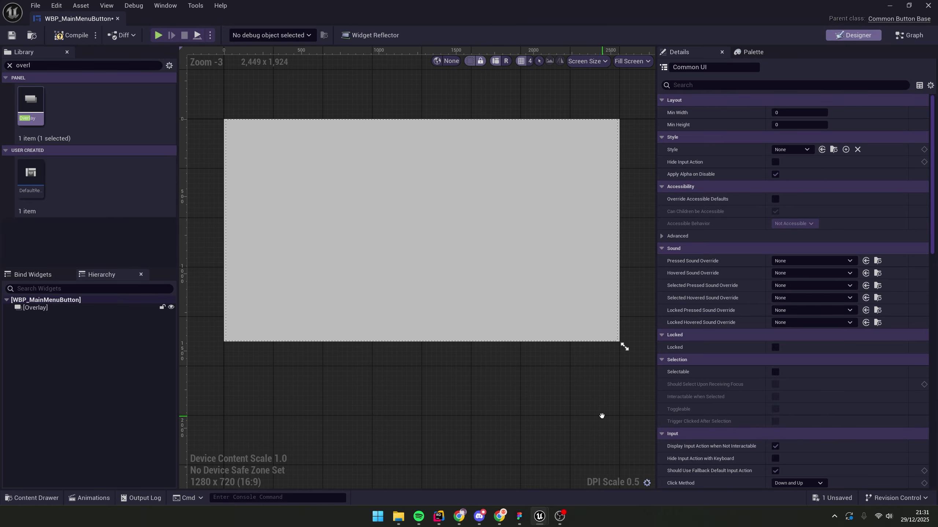
Compile the widget, find the Common UI text block in the widget library, and add it inside the Overlay.
{"action": "left_click", "coordinate": [73, 37]}
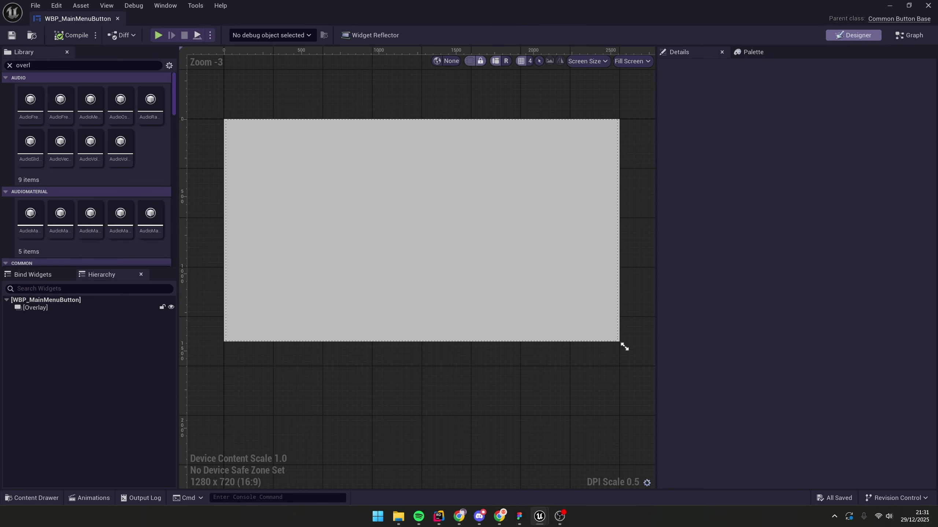
{"action": "left_click", "coordinate": [42, 66]}
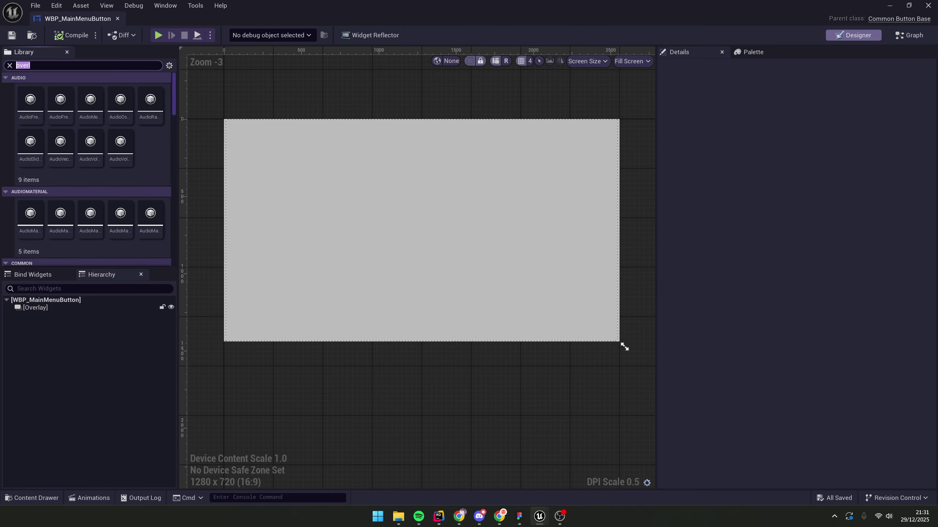
{"action": "type", "text": "common"}
{"action": "key", "text": "ctrl+a"}
{"action": "type", "text": "text"}
{"action": "left_click_drag", "start_coordinate": [87, 226], "coordinate": [56, 306]}
Rename the Common Text widget in the hierarchy as ButtonLabel.
{"action": "left_click", "coordinate": [53, 316]}
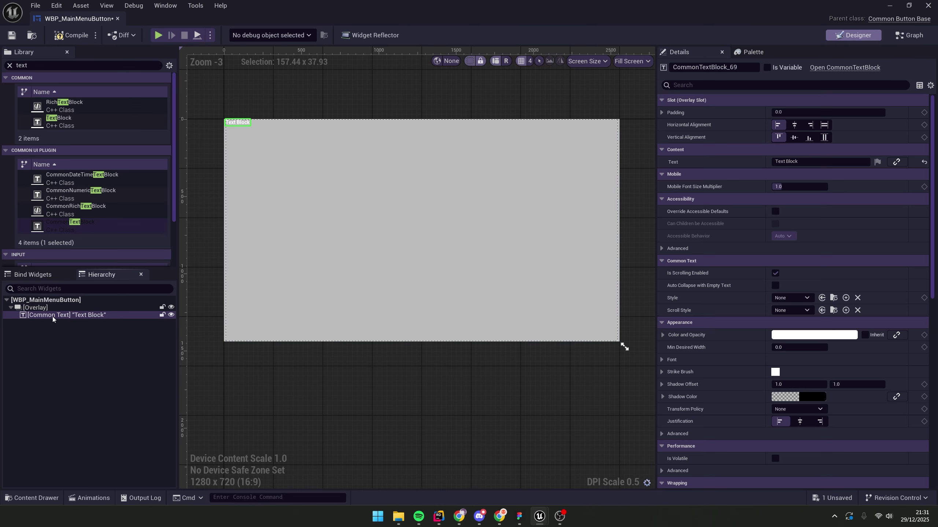
{"action": "left_click", "coordinate": [53, 317]}
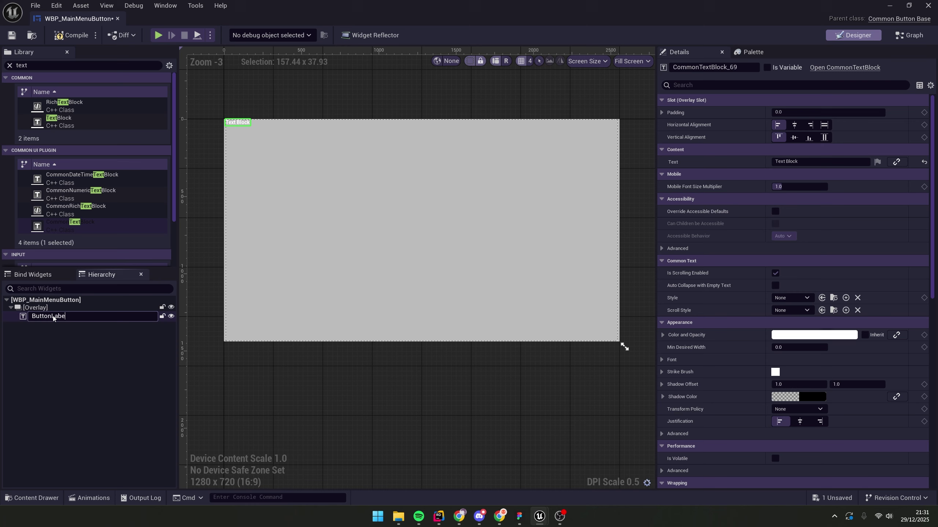
{"action": "type", "text": "ButtonLabel;"}
{"action": "key", "text": "BackSpace"}
{"action": "key", "text": "Return"}
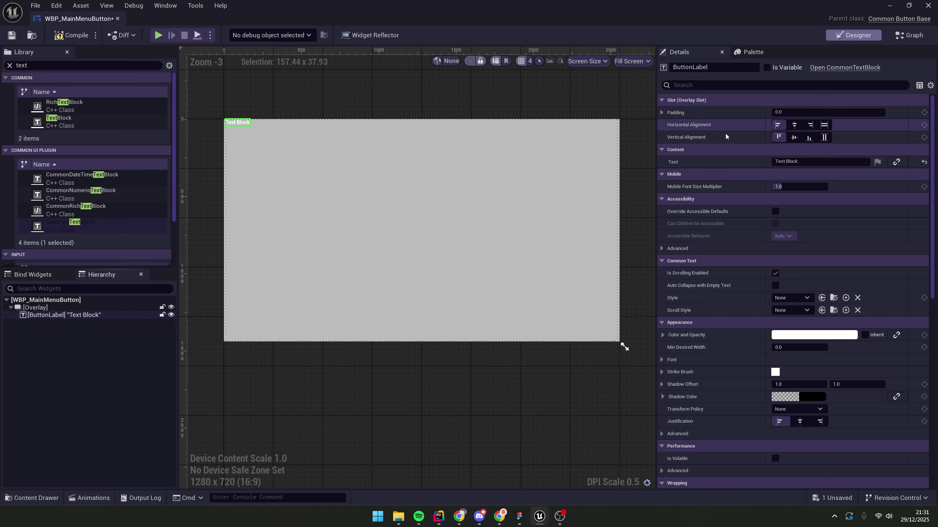
Center ButtonLabel horizontally and vertically in its overlay slot, and set the designer's preview size mode to Desired.
{"action": "left_click", "coordinate": [793, 125]}
{"action": "left_click", "coordinate": [792, 138]}
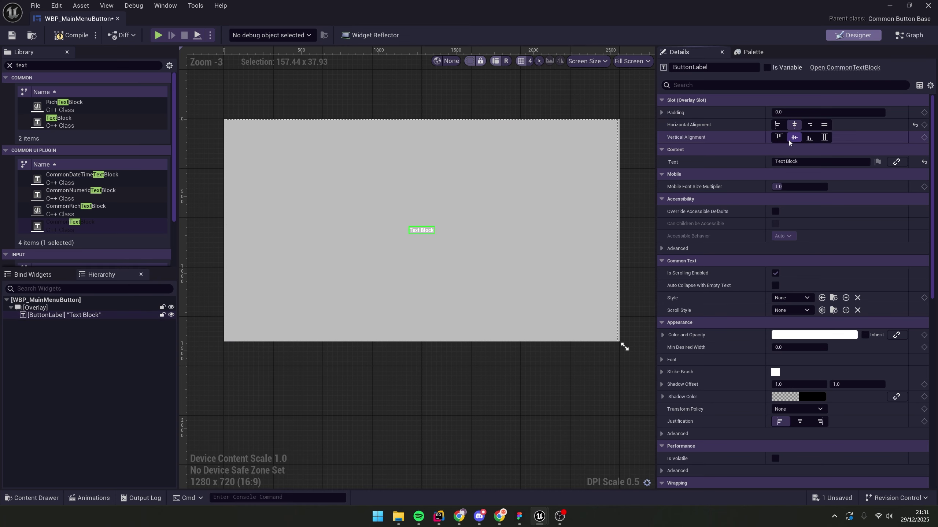
{"action": "left_click", "coordinate": [632, 61]}
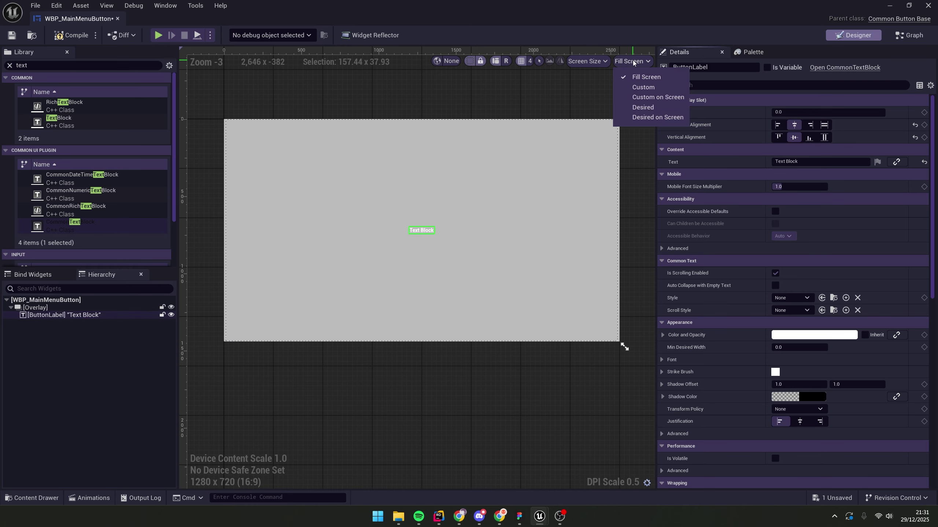
{"action": "left_click", "coordinate": [643, 107]}
{"action": "right_click_drag", "start_coordinate": [234, 119], "coordinate": [329, 163]}
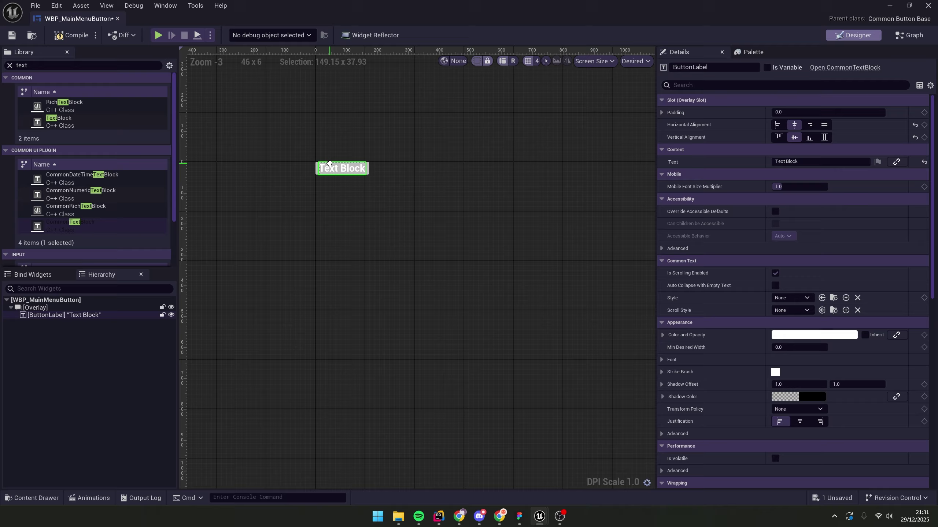
{"action": "scroll", "coordinate": [329, 163], "scroll_direction": "up", "scroll_amount": 6}
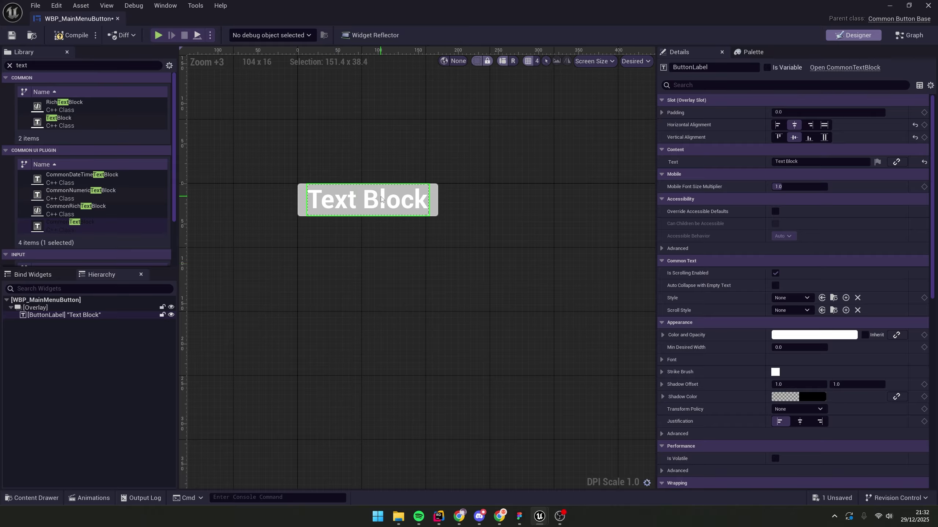
Set ButtonLabel's slot padding to 15 for left and right and 20 for top and bottom, and compile the widget.
{"action": "left_click", "coordinate": [660, 112]}
{"action": "key", "text": "Tab"}
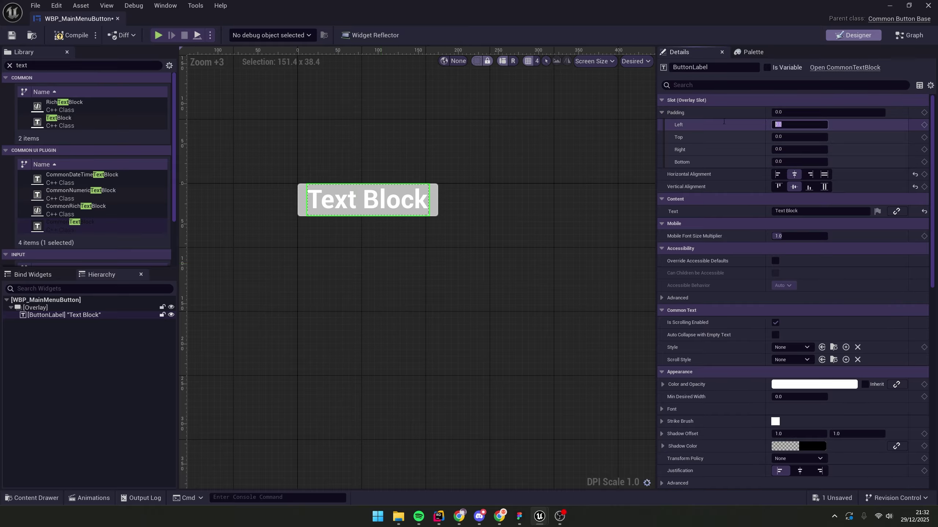
{"action": "type", "text": "15"}
{"action": "key", "text": "Tab"}
{"action": "key", "text": "Tab"}
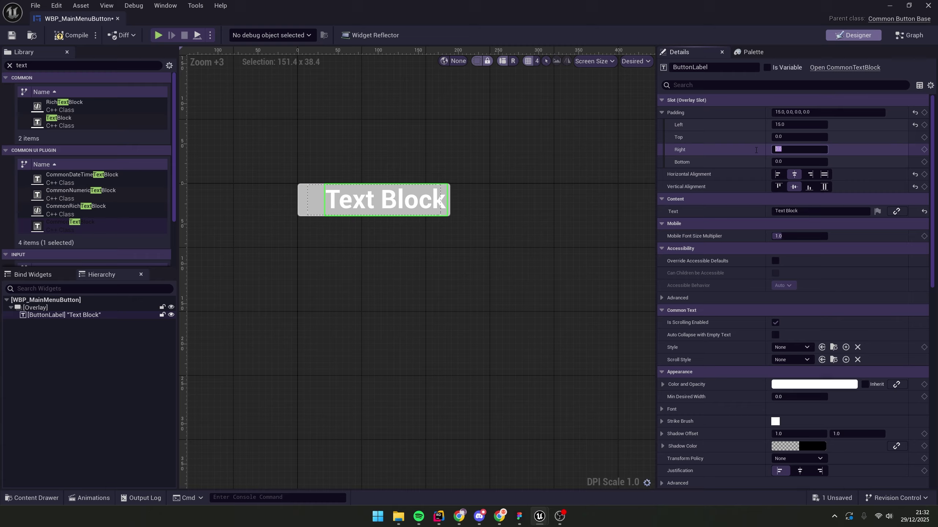
{"action": "type", "text": "15"}
{"action": "left_click", "coordinate": [794, 136]}
{"action": "key", "text": "ctrl+a"}
{"action": "type", "text": "20"}
{"action": "key", "text": "Tab"}
{"action": "key", "text": "Tab"}
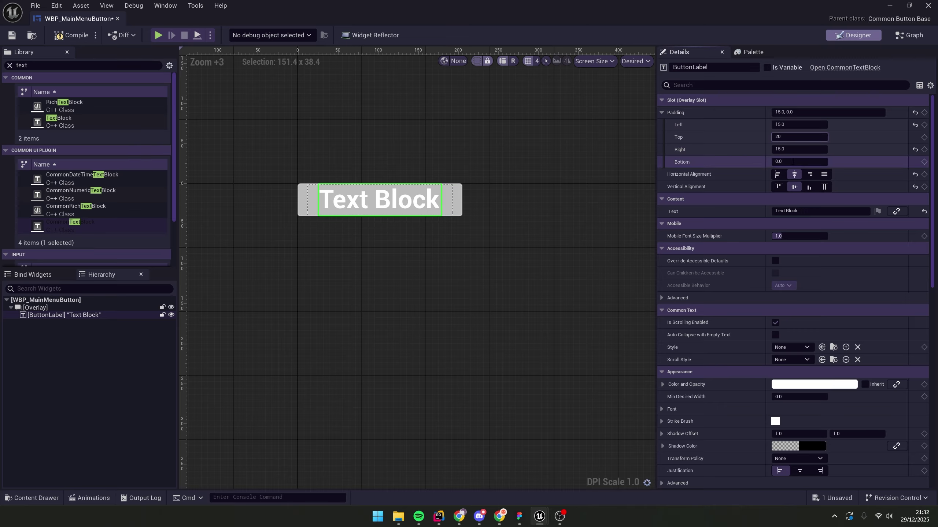
{"action": "type", "text": "20"}
{"action": "key", "text": "Return"}
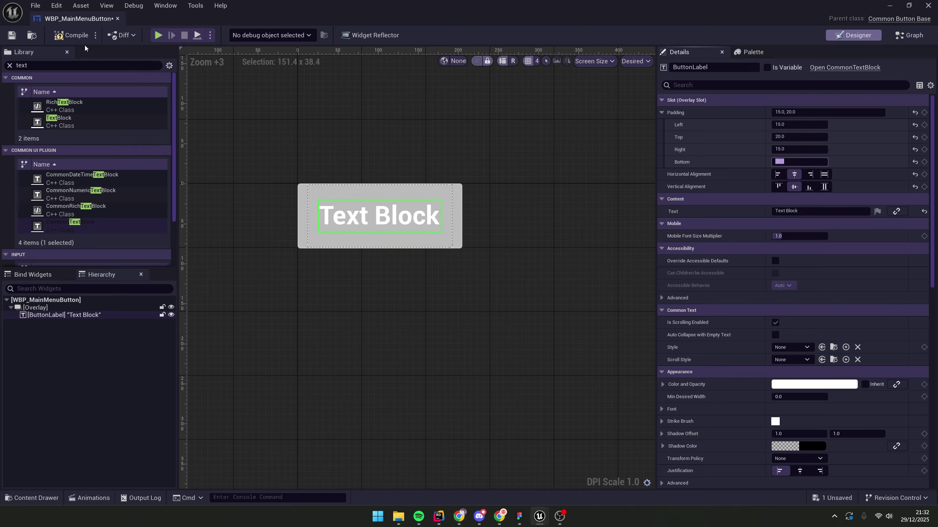
{"action": "left_click", "coordinate": [76, 35]}
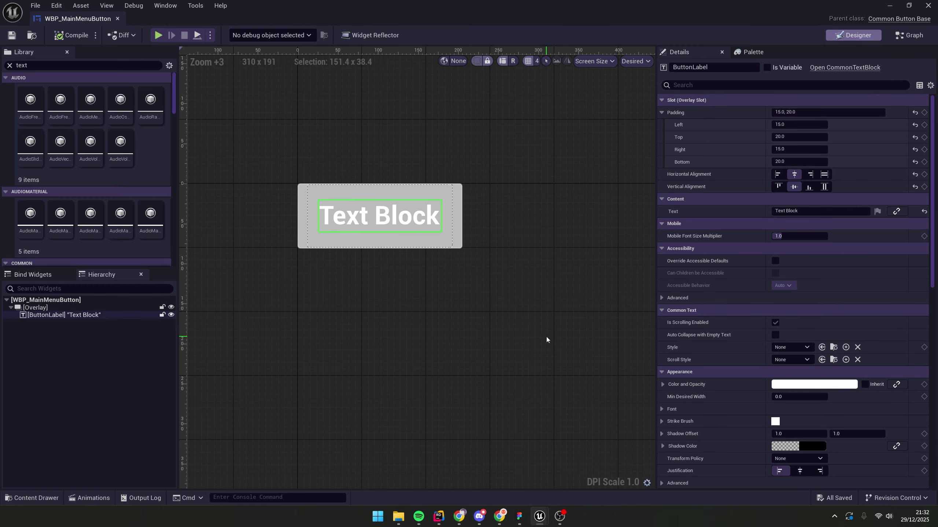
Dock the WBP_MainMenuButton editor in the main window and create a folder named Styles in Content/UI.
{"action": "left_click_drag", "start_coordinate": [86, 19], "coordinate": [238, 18]}
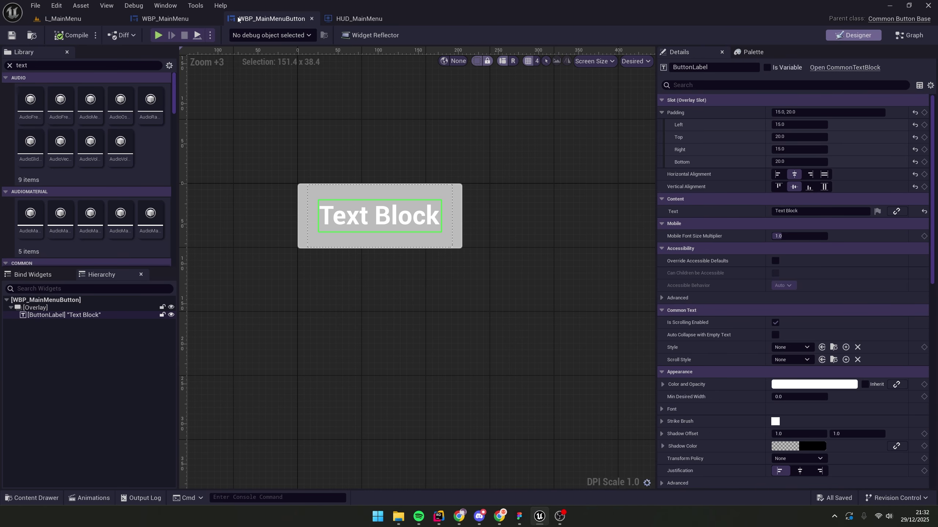
{"action": "left_click", "coordinate": [93, 18]}
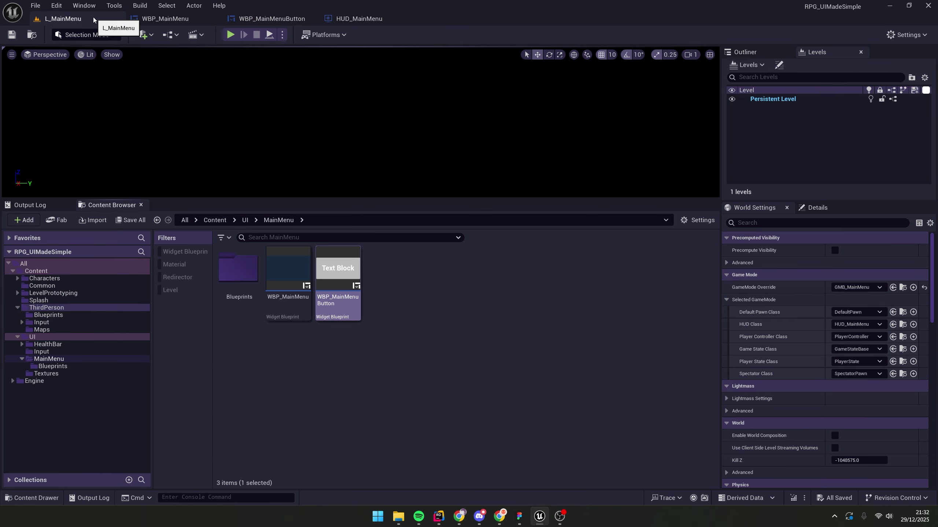
{"action": "left_click", "coordinate": [244, 221]}
{"action": "right_click", "coordinate": [332, 369]}
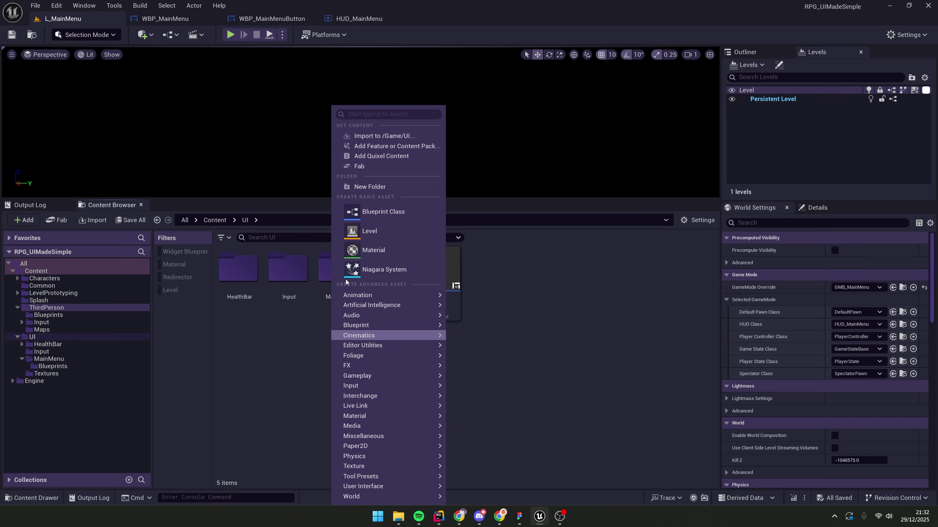
{"action": "left_click", "coordinate": [367, 186]}
{"action": "type", "text": "Styles"}
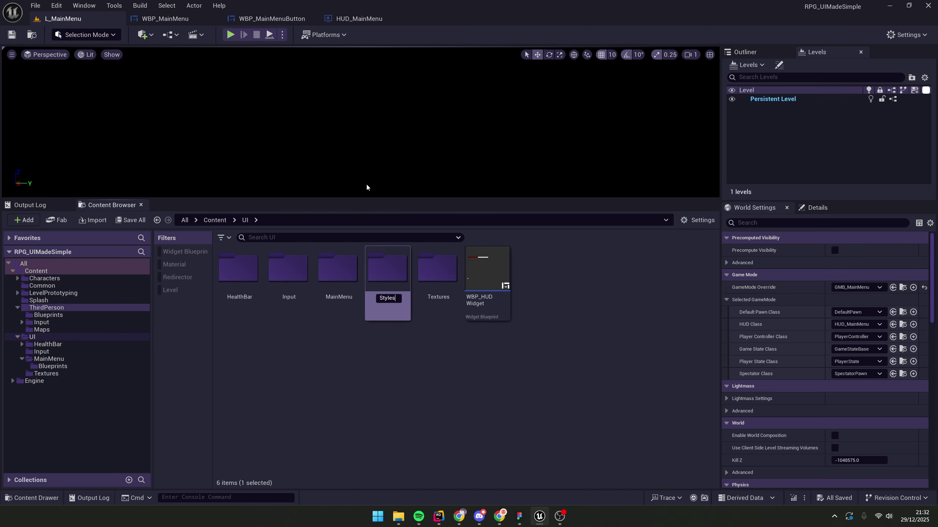
{"action": "key", "text": "Return"}
Create a Blueprint class with parent CommonButtonStyle in the Styles folder, name it BP_MainMenuBtn, and open it.
{"action": "double_click", "coordinate": [391, 284]}
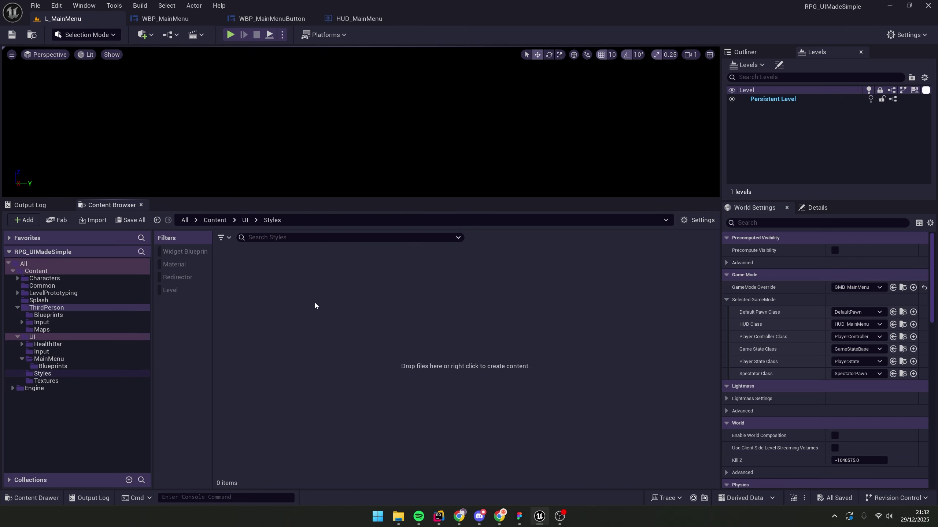
{"action": "right_click", "coordinate": [303, 338]}
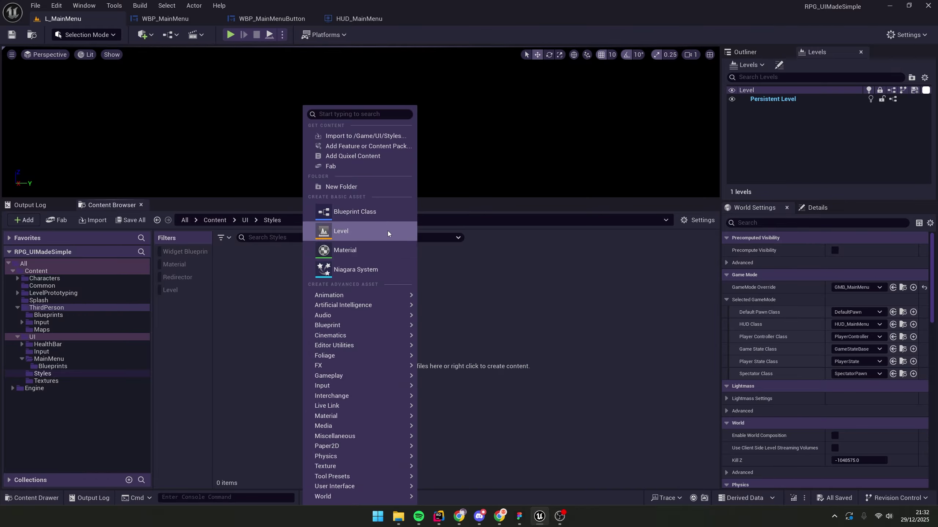
{"action": "left_click", "coordinate": [382, 212]}
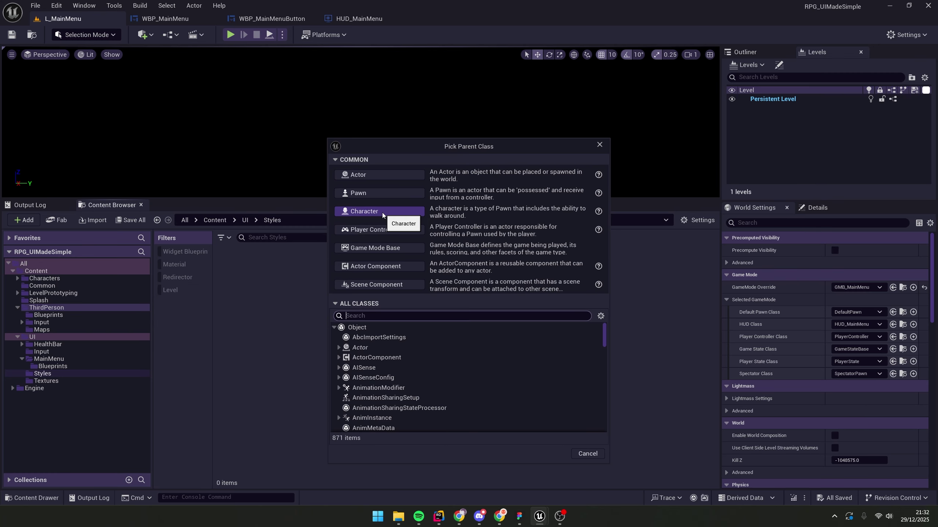
{"action": "type", "text": "common "}
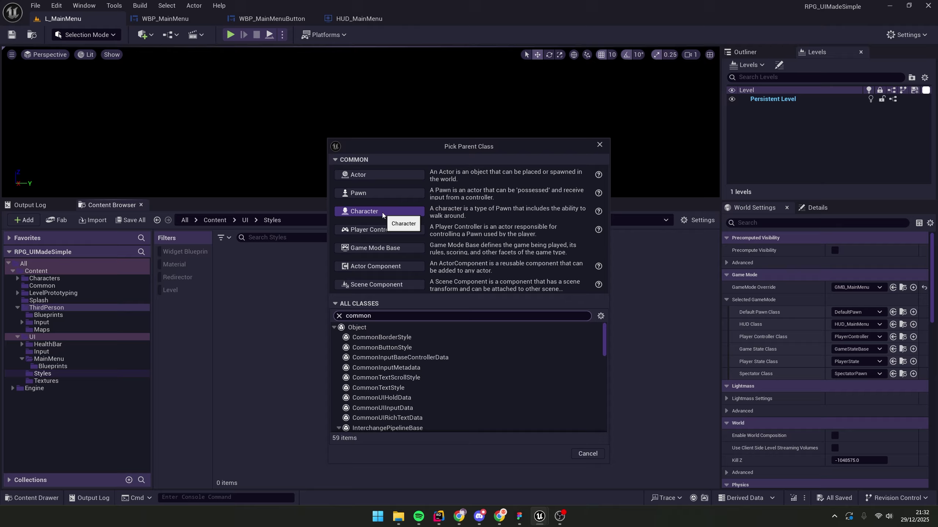
{"action": "type", "text": "button"}
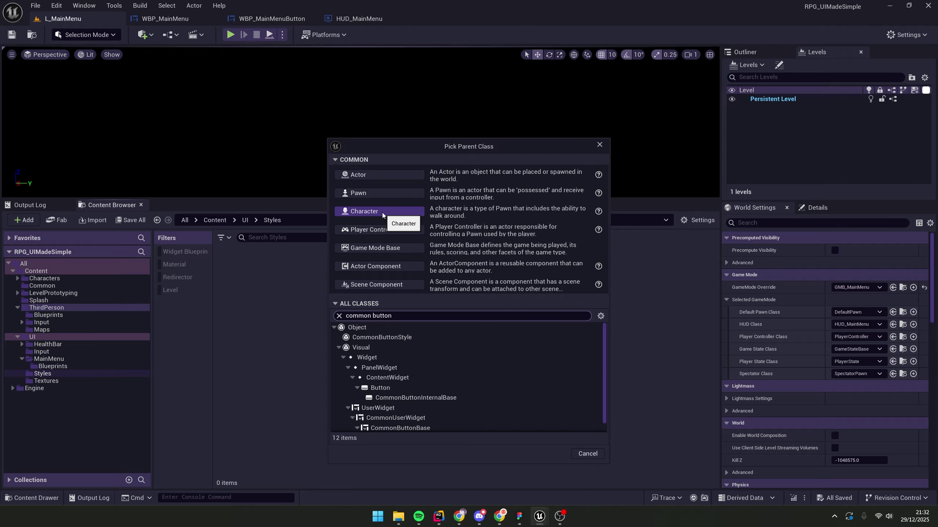
{"action": "type", "text": " style"}
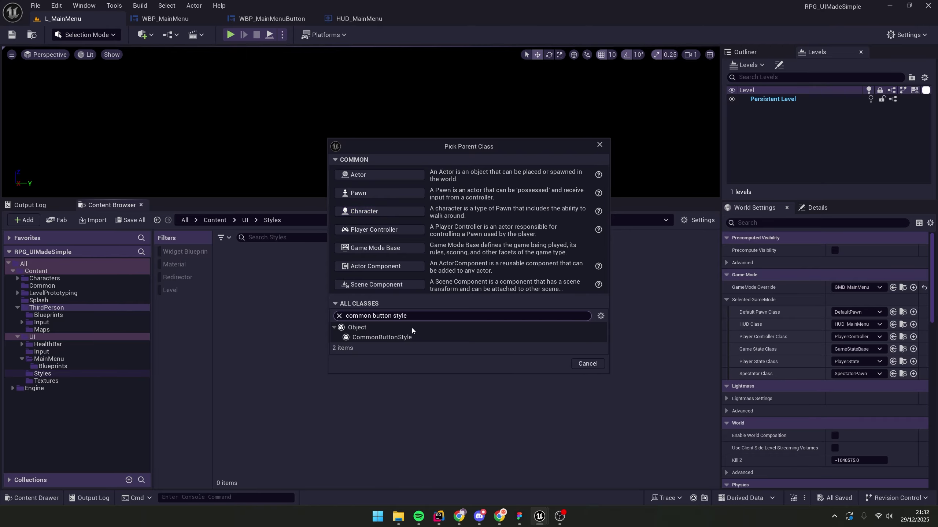
{"action": "left_click", "coordinate": [410, 337]}
{"action": "left_click", "coordinate": [538, 363]}
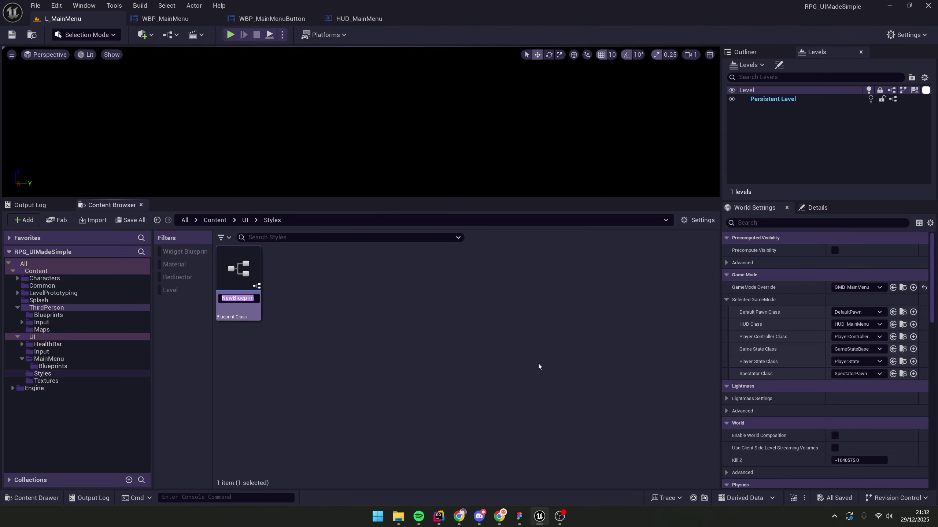
{"action": "type", "text": "BP_M"}
{"action": "type", "text": "ainMenu"}
{"action": "type", "text": "Btn"}
{"action": "key", "text": "Return"}
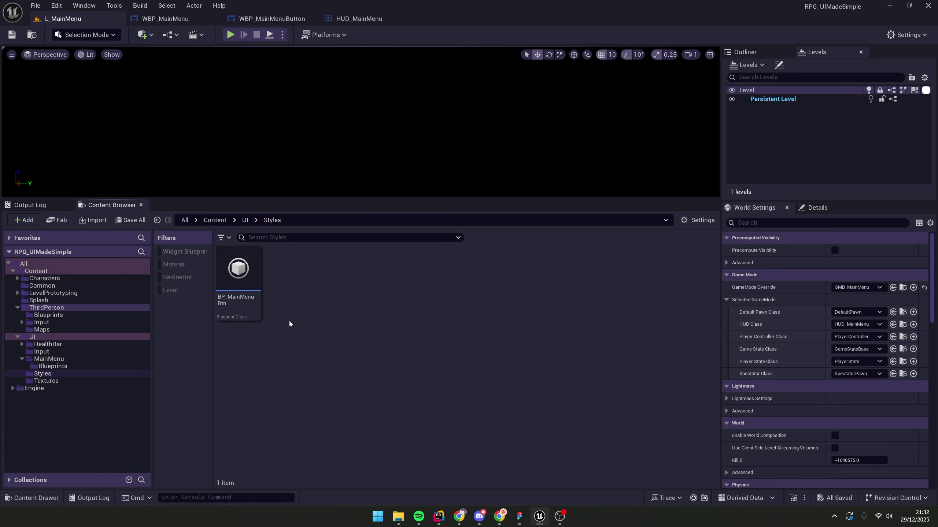
{"action": "double_click", "coordinate": [258, 296]}
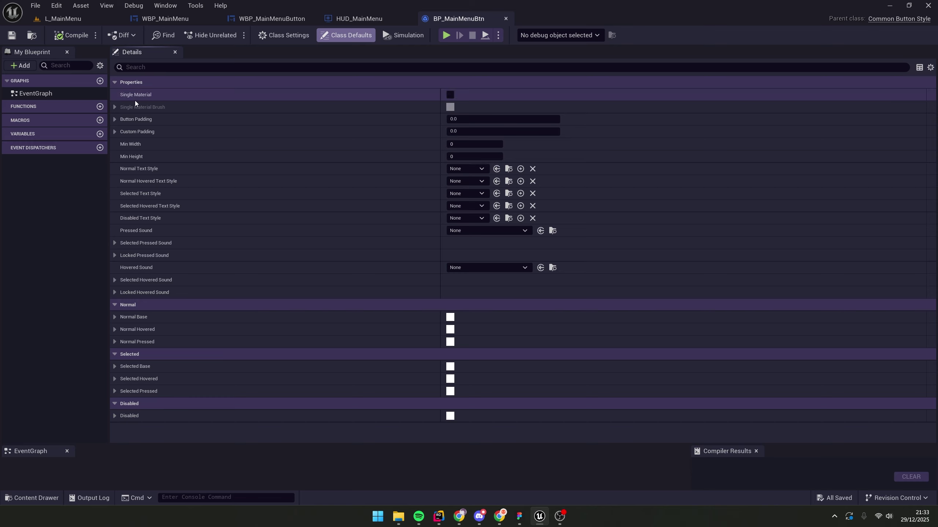
Temporarily enable Single Material in the button style to examine the Single Material Brush settings, and disable it again.
{"action": "left_click", "coordinate": [451, 97]}
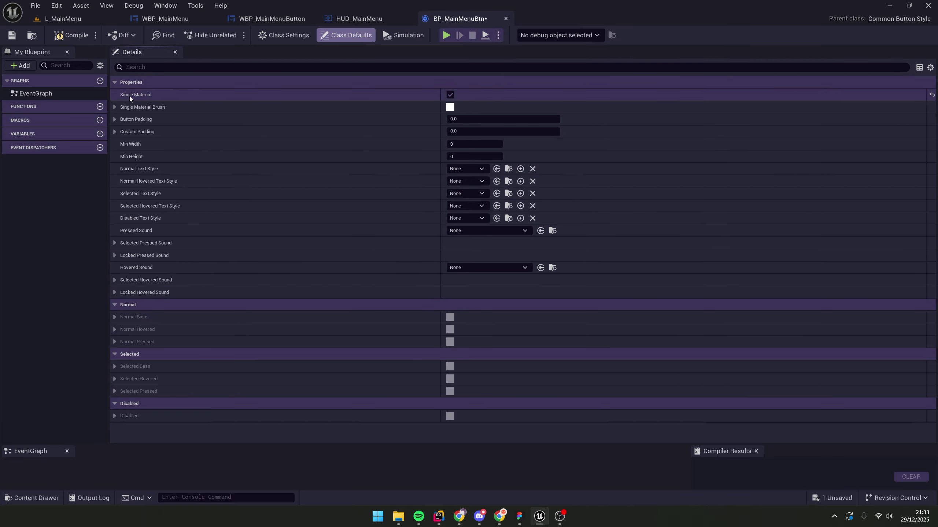
{"action": "left_click", "coordinate": [115, 107]}
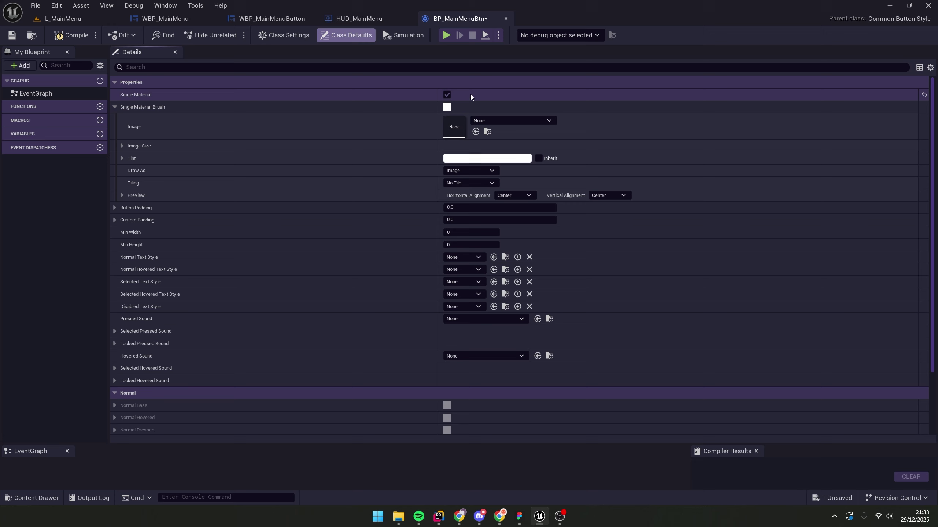
{"action": "left_click", "coordinate": [445, 96]}
{"action": "left_click", "coordinate": [117, 107]}
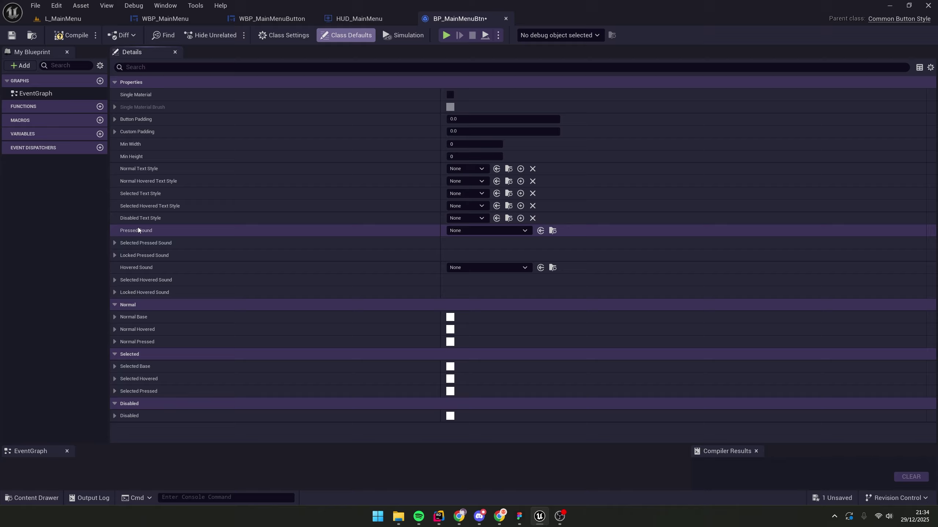
Examine the available Pressed Sound assets and the Selected Pressed Sound and Locked Pressed Sound options.
{"action": "left_click", "coordinate": [455, 231]}
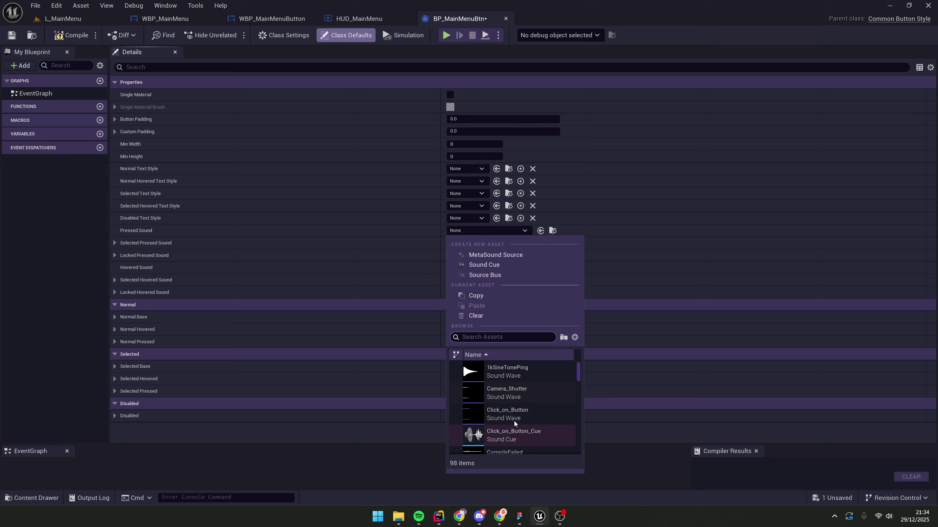
{"action": "left_click", "coordinate": [373, 234]}
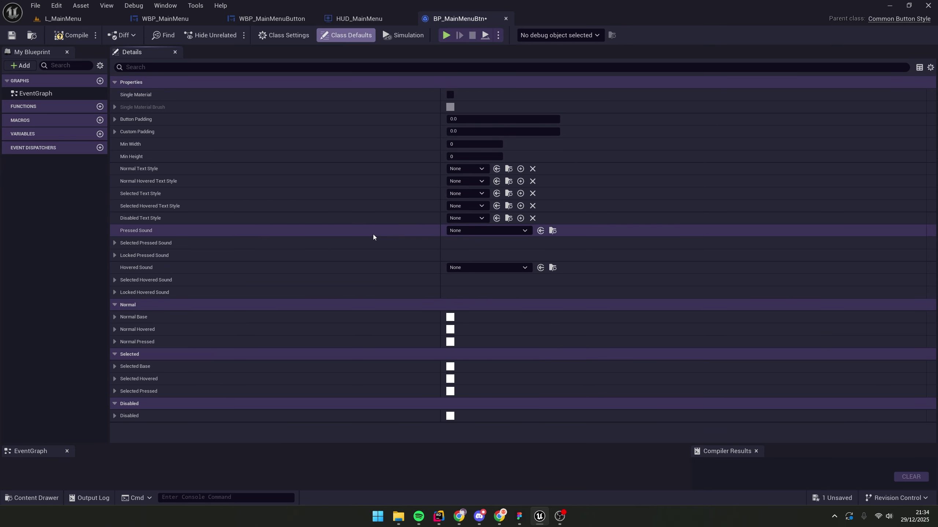
{"action": "left_click", "coordinate": [114, 256]}
{"action": "left_click", "coordinate": [115, 244]}
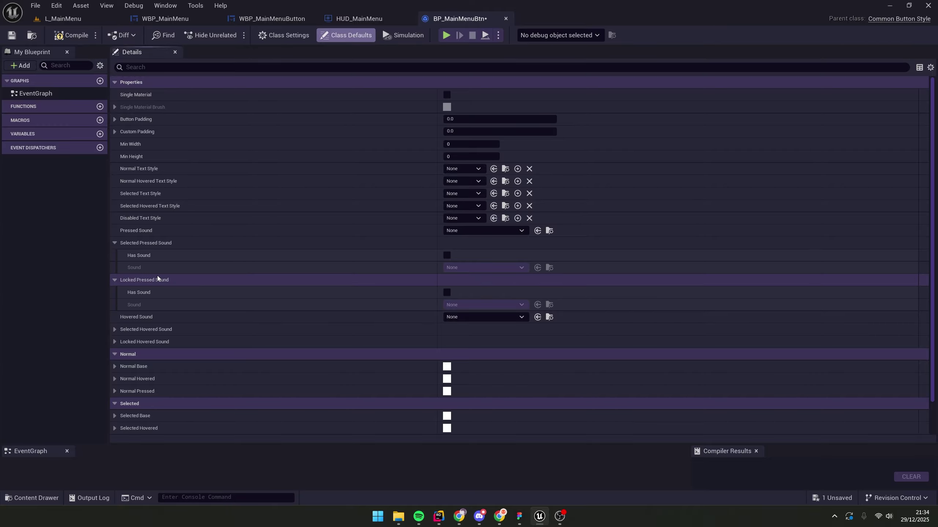
{"action": "left_click", "coordinate": [122, 244]}
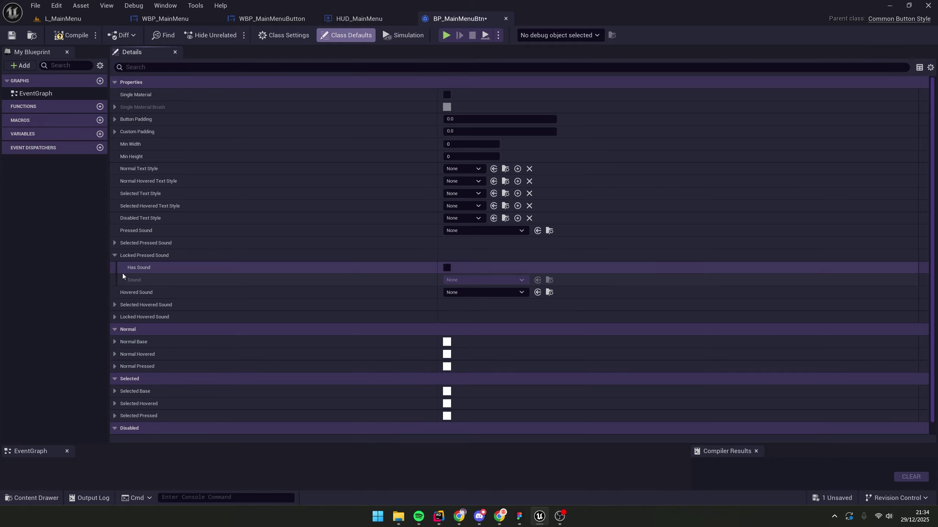
{"action": "left_click", "coordinate": [123, 256]}
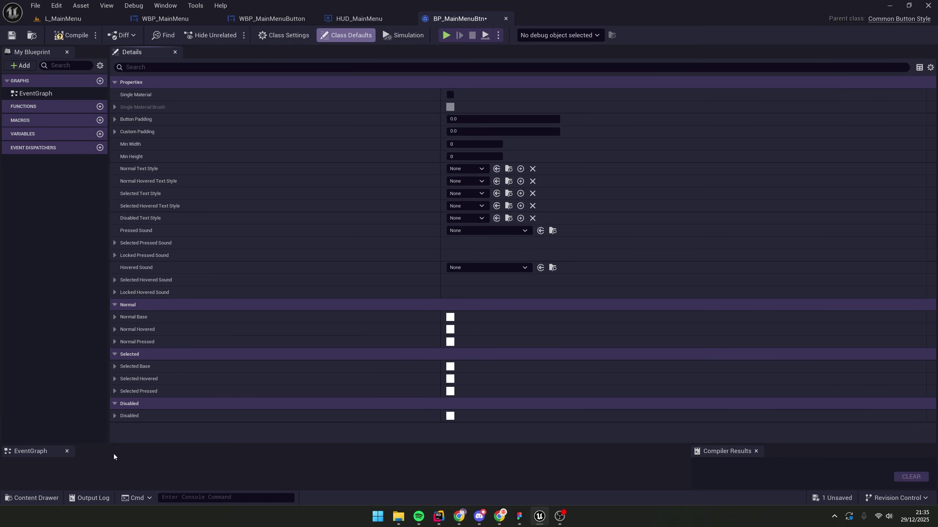
Compile and save the button style, and import the ButtonStyle-Normal, ButtonStyle-Hovered and ButtonStyle-Pressed textures into Content/UI/Textures.
{"action": "left_click", "coordinate": [72, 37]}
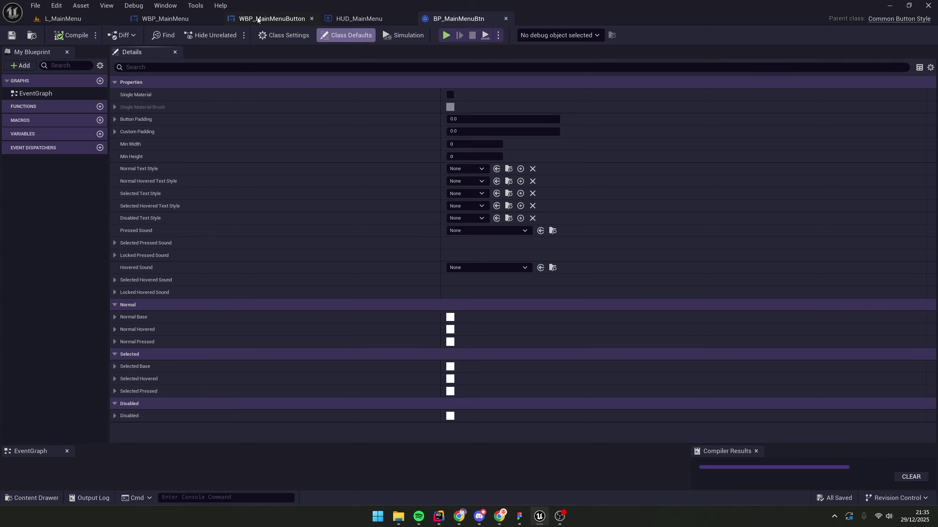
{"action": "left_click", "coordinate": [74, 18]}
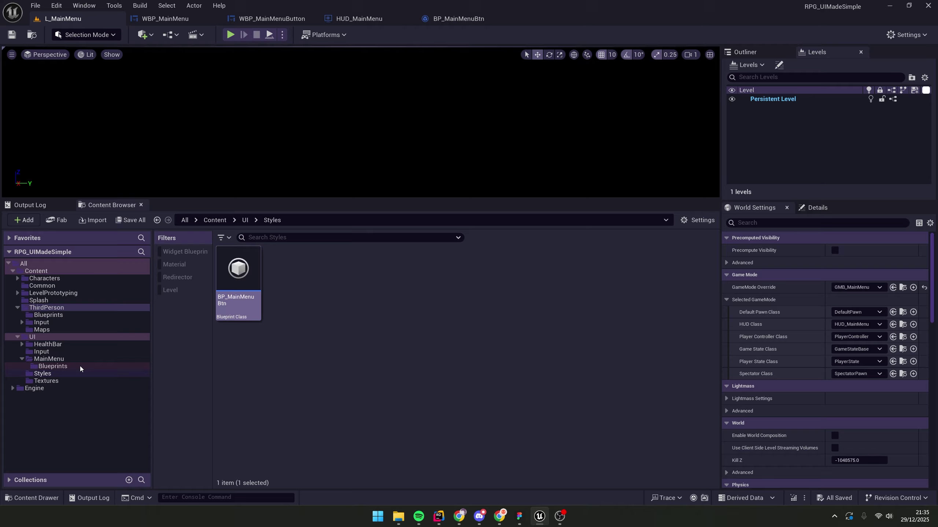
{"action": "left_click", "coordinate": [245, 221]}
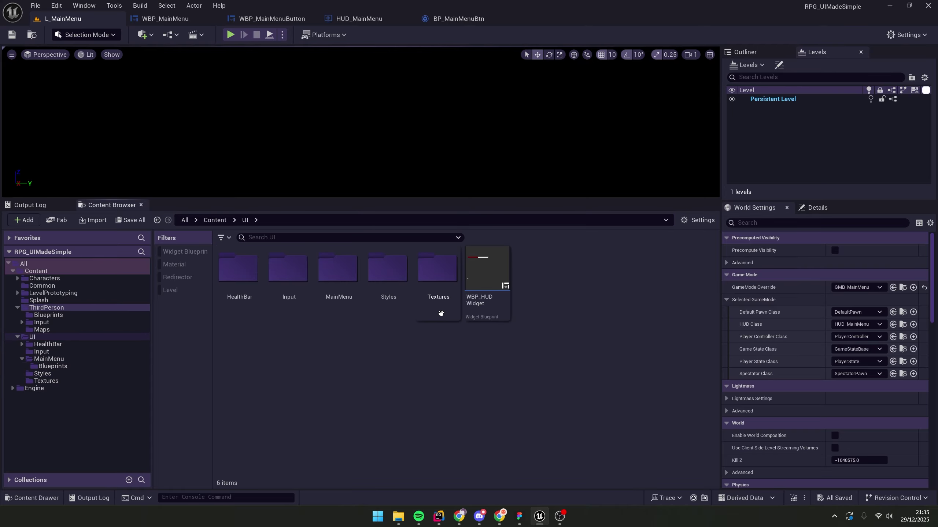
{"action": "double_click", "coordinate": [440, 312]}
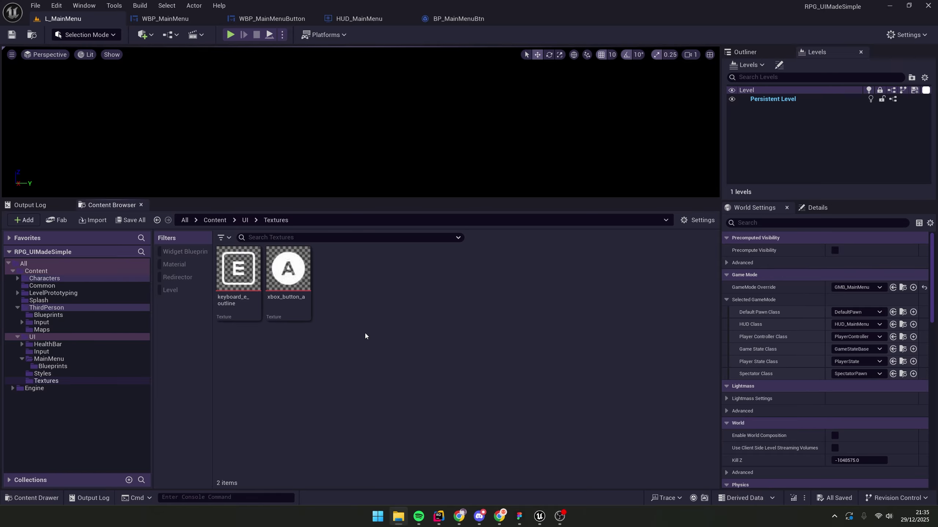
{"action": "left_click_drag", "start_coordinate": [364, 333], "coordinate": [382, 358]}
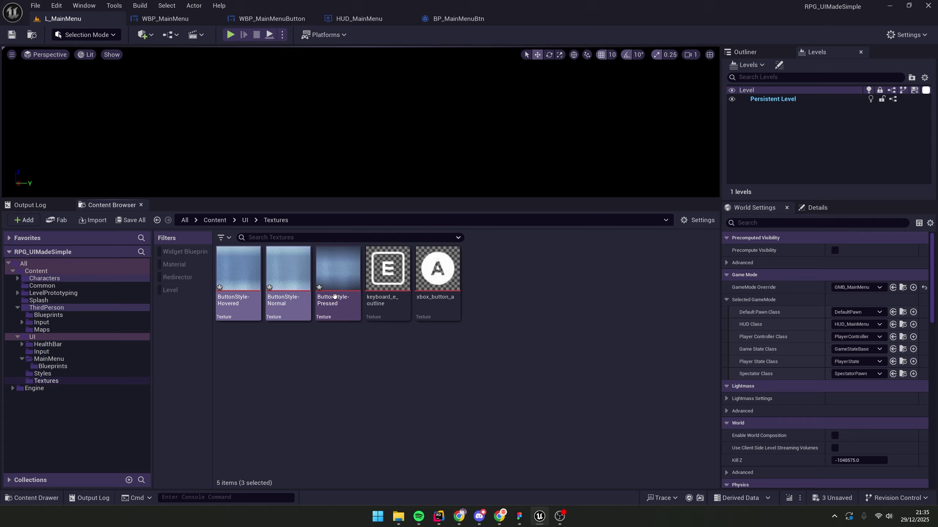
Set the Texture Group of the three ButtonStyle textures to UI together in the Property Matrix, save them, and close the matrix.
{"action": "right_click", "coordinate": [237, 290]}
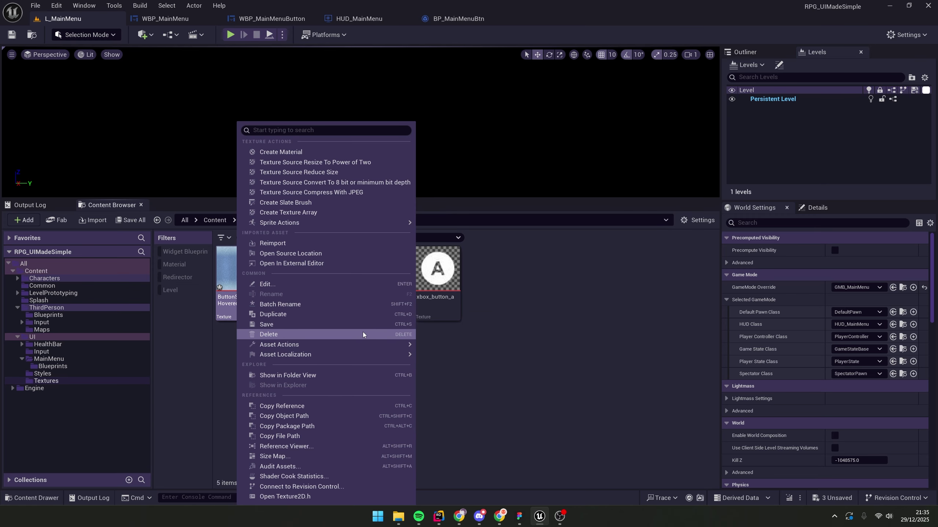
{"action": "mouse_move", "coordinate": [365, 348]}
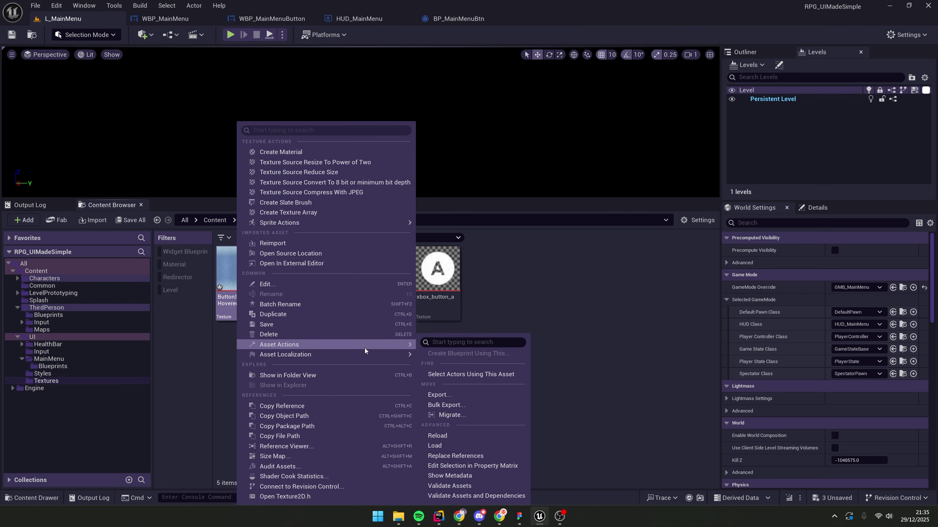
{"action": "left_click", "coordinate": [516, 466]}
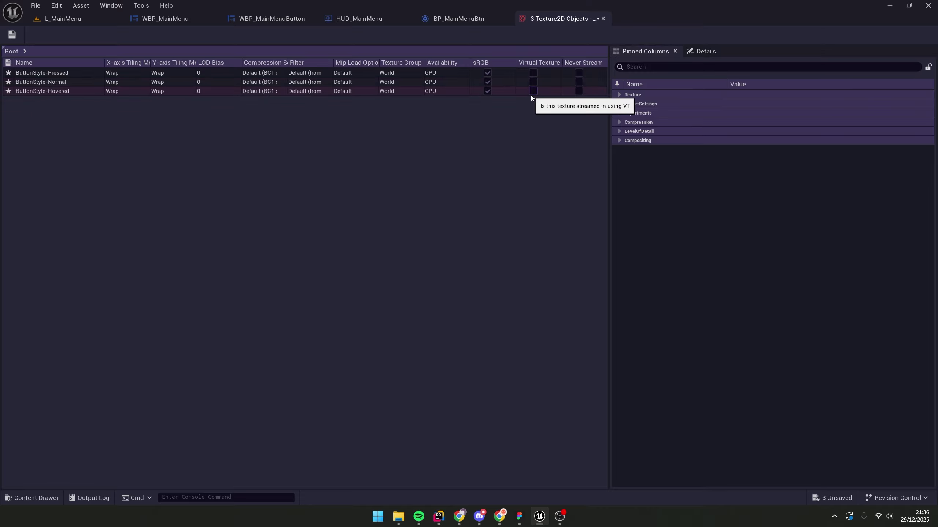
{"action": "left_click", "coordinate": [619, 131]}
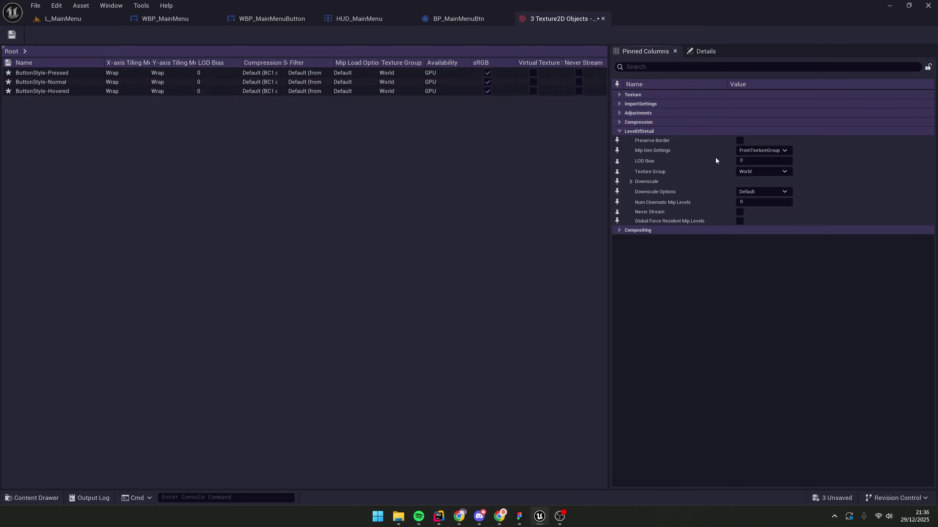
{"action": "left_click", "coordinate": [745, 172]}
{"action": "left_click", "coordinate": [741, 324]}
{"action": "left_click", "coordinate": [619, 131]}
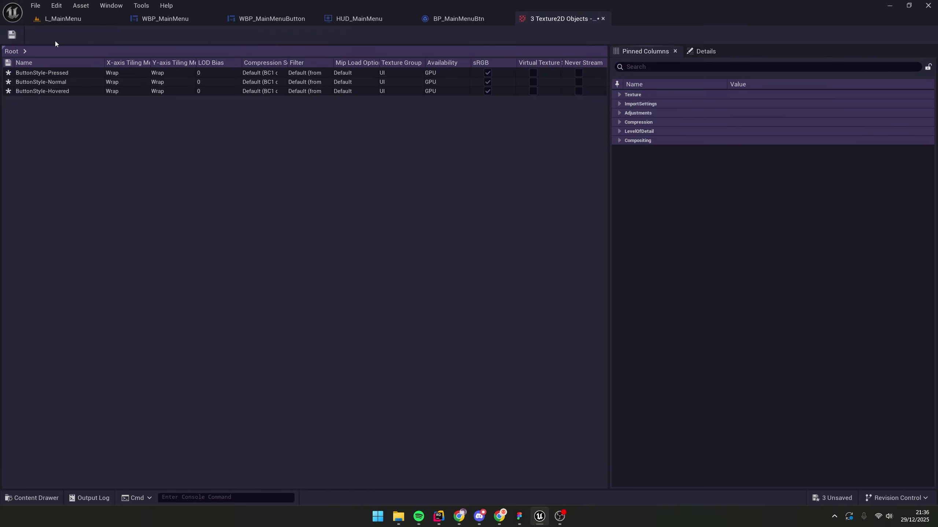
{"action": "left_click", "coordinate": [12, 36]}
{"action": "left_click", "coordinate": [604, 20]}
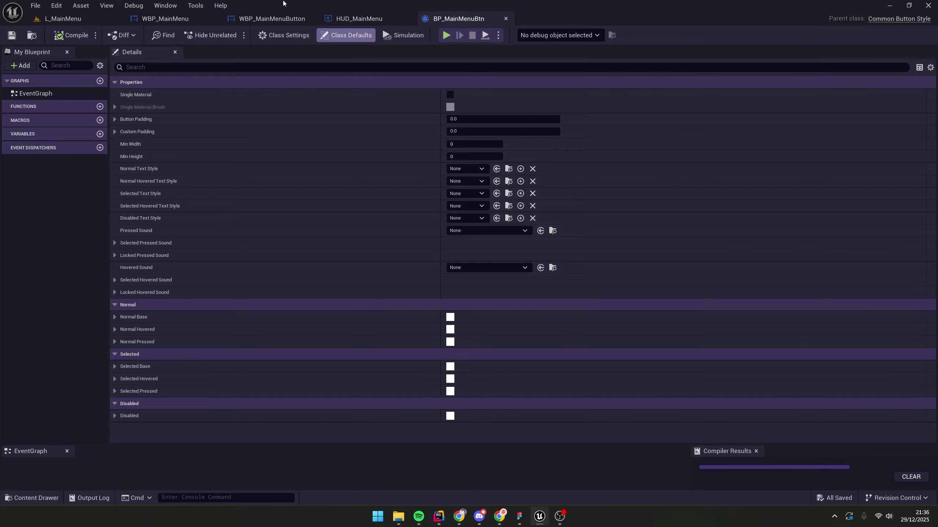
Assign the ButtonStyle-Normal texture as the Normal Base image in BP_MainMenuBtn.
{"action": "left_click", "coordinate": [84, 19]}
{"action": "key", "text": "alt+Tab"}
{"action": "left_click", "coordinate": [114, 318]}
{"action": "left_click", "coordinate": [506, 331]}
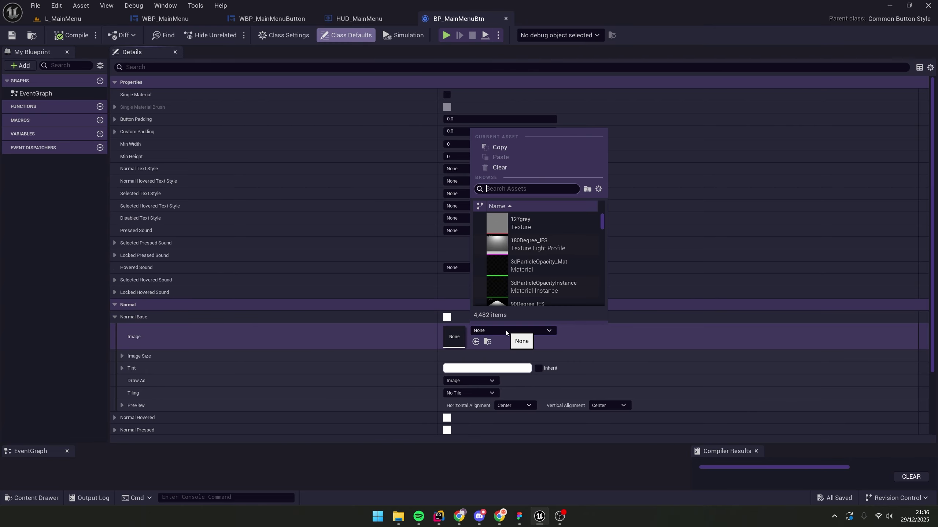
{"action": "type", "text": "button"}
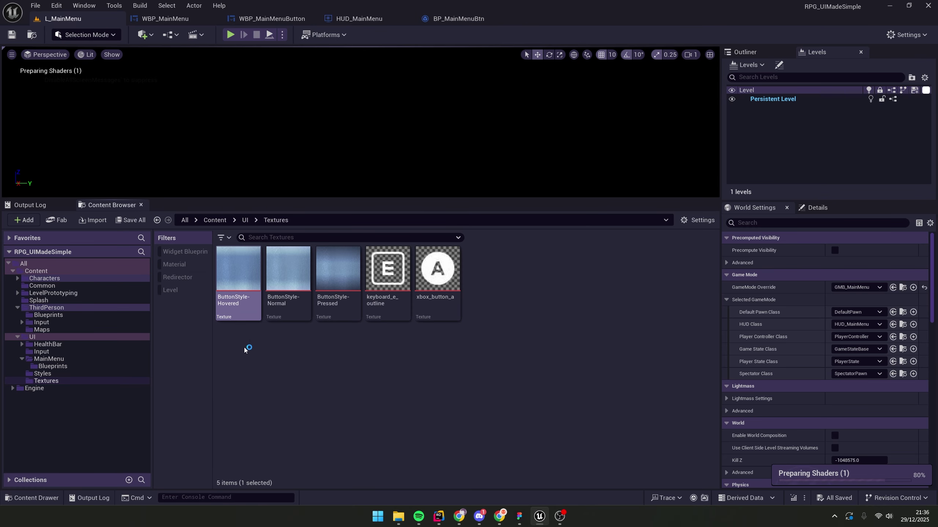
{"action": "left_click", "coordinate": [294, 305]}
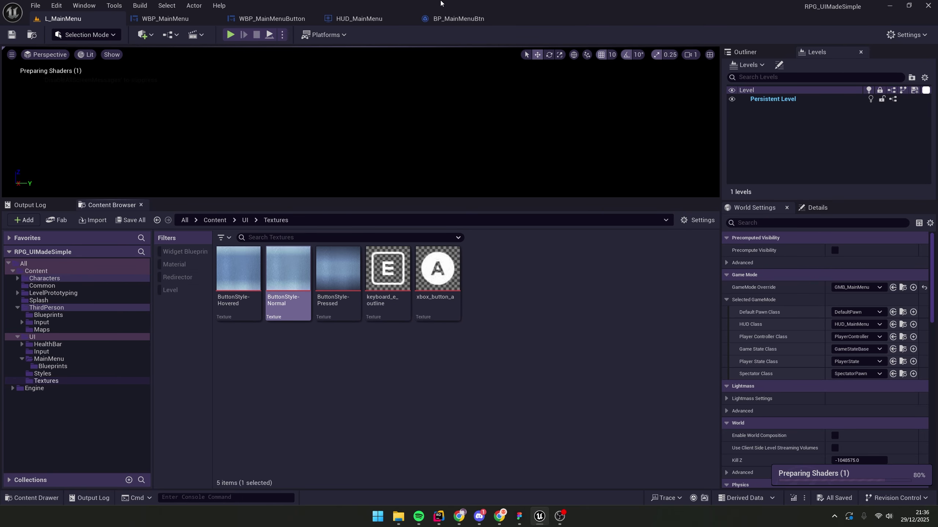
{"action": "left_click", "coordinate": [475, 22]}
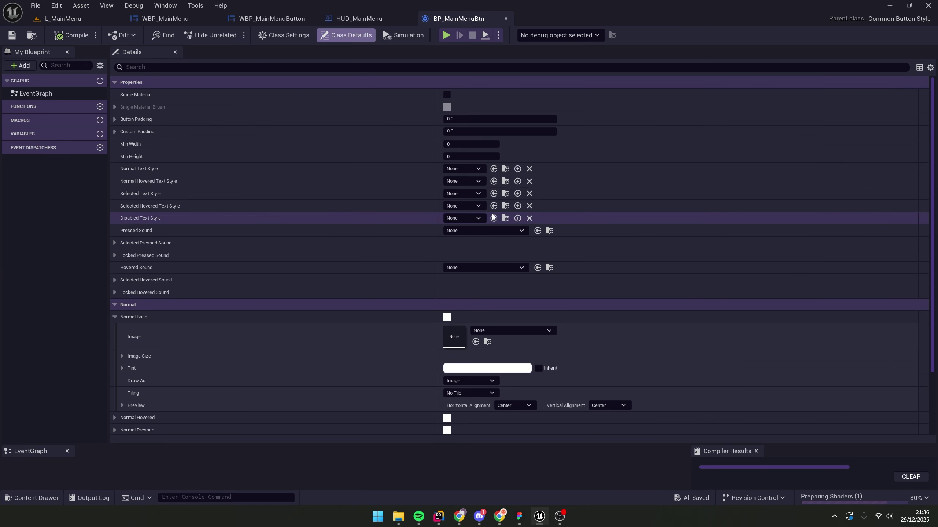
{"action": "left_click", "coordinate": [476, 342]}
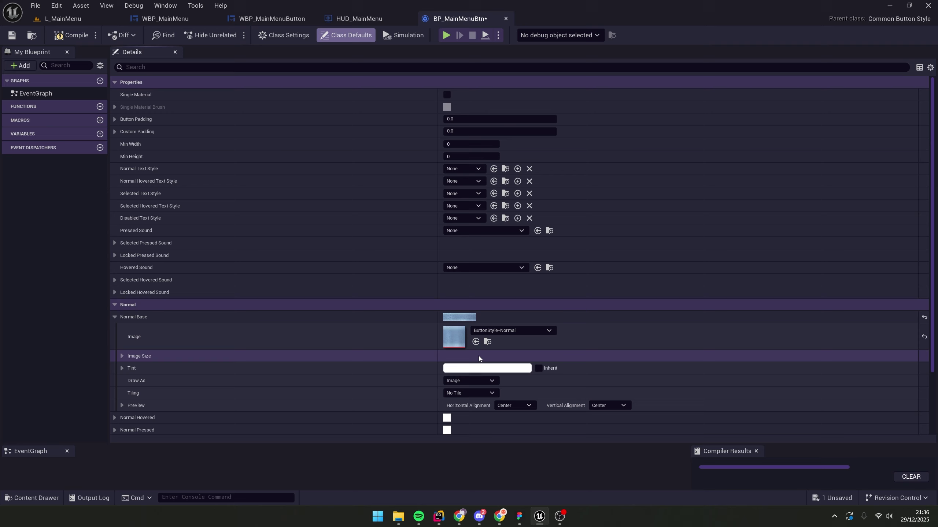
Set the Normal Base image size to 680 in X and 120 in Y.
{"action": "left_click", "coordinate": [122, 356]}
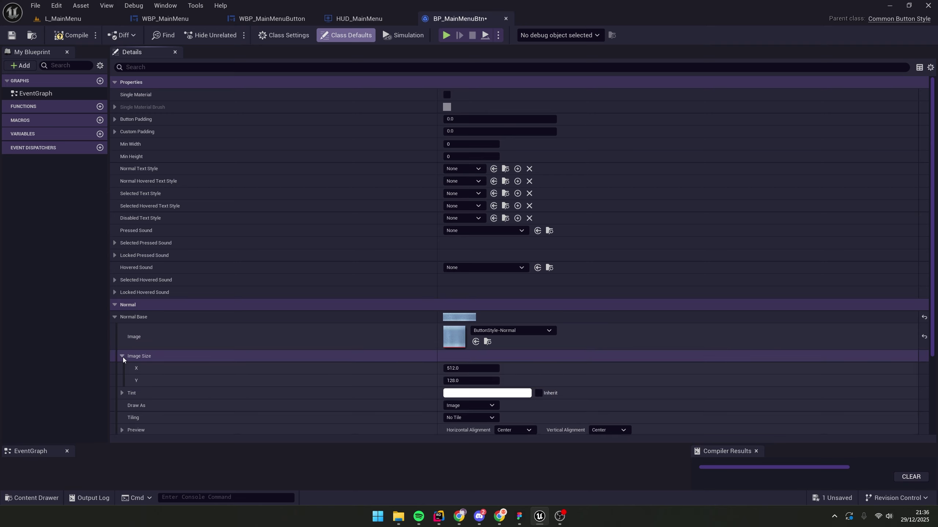
{"action": "left_click", "coordinate": [471, 368]}
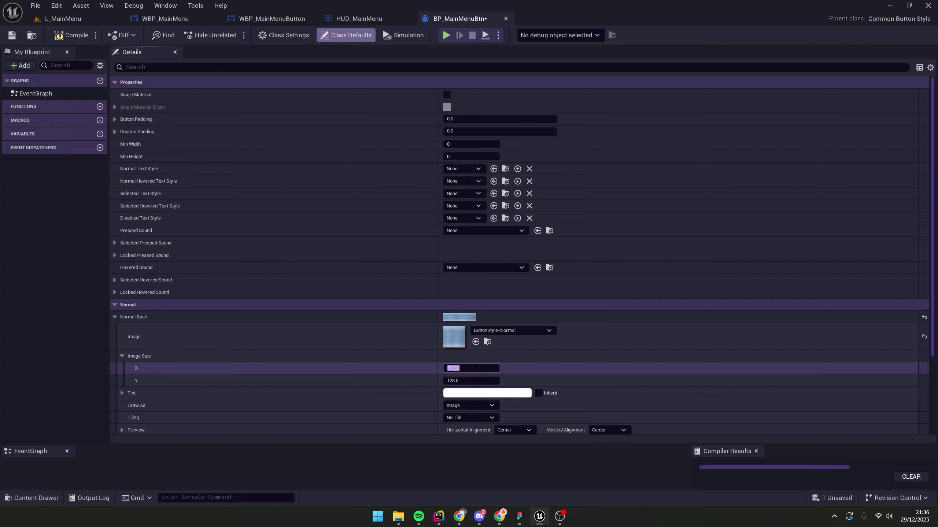
{"action": "type", "text": "680"}
{"action": "left_click", "coordinate": [476, 381]}
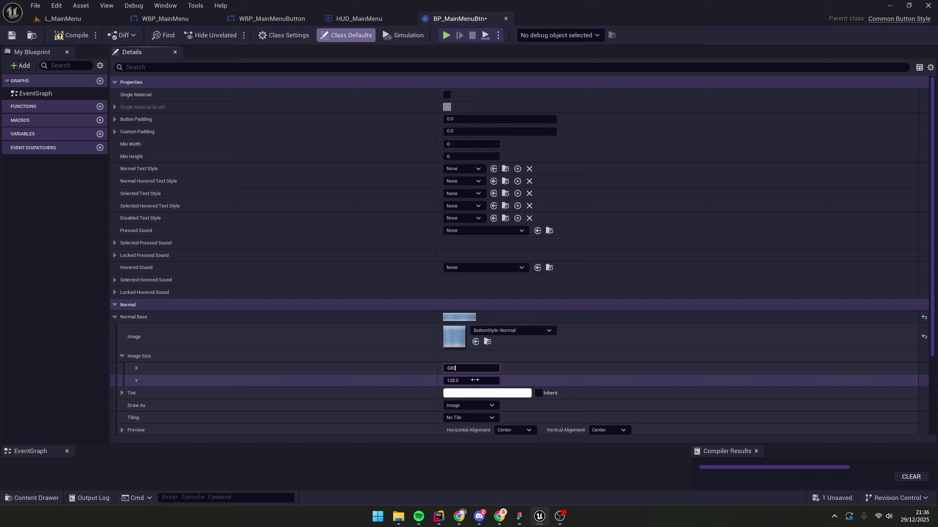
{"action": "type", "text": "1"}
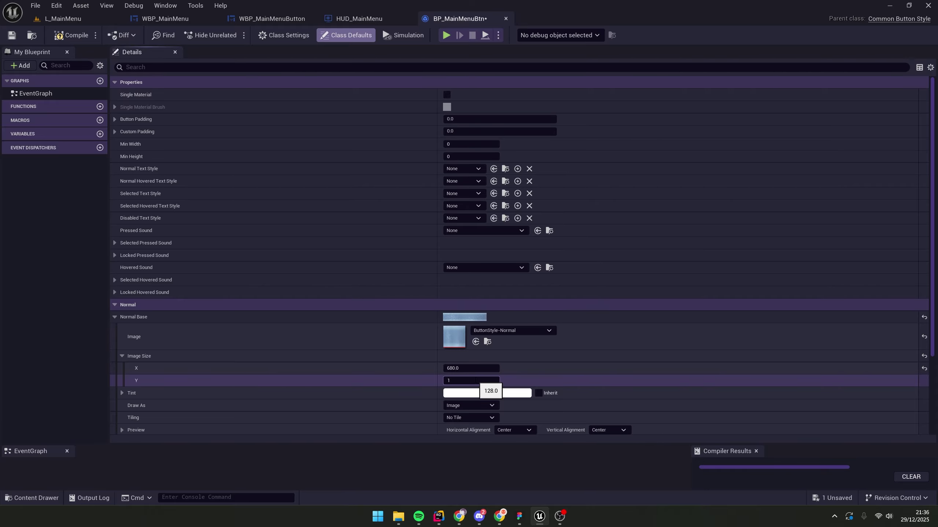
{"action": "key", "text": "Return"}
Set the Normal Base brush to draw as a Rounded Box and display its preview.
{"action": "left_click", "coordinate": [479, 405]}
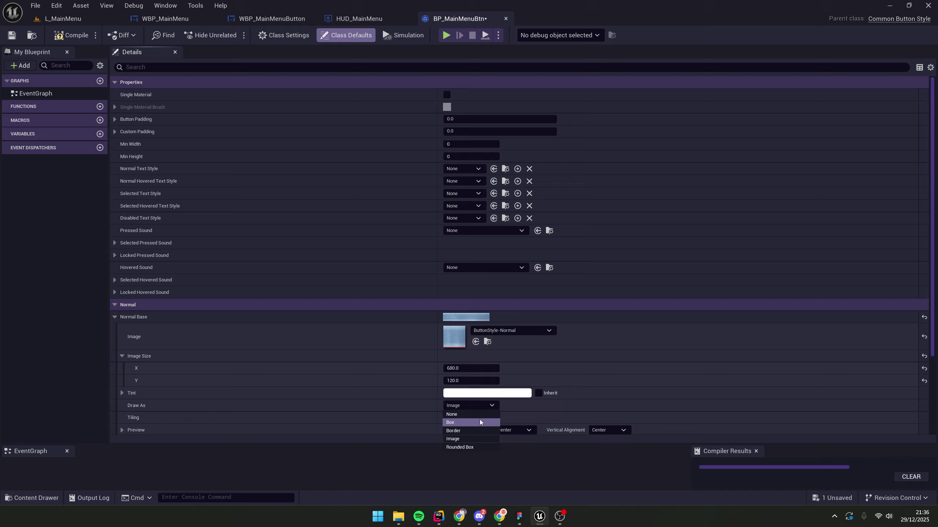
{"action": "left_click", "coordinate": [479, 447]}
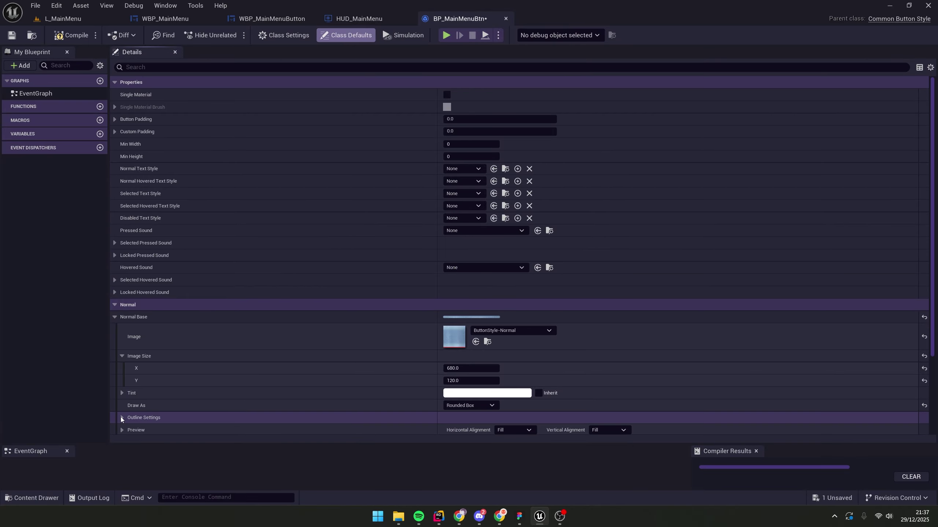
{"action": "left_click", "coordinate": [123, 430]}
{"action": "scroll", "coordinate": [144, 411], "scroll_direction": "down", "scroll_amount": 1}
{"action": "scroll", "coordinate": [129, 398], "scroll_direction": "down", "scroll_amount": 2}
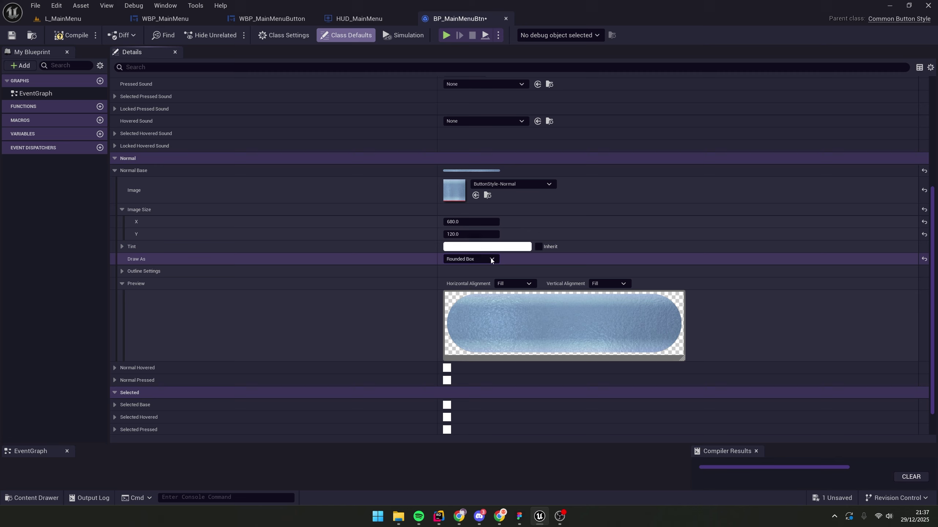
Set the Normal Base outline's rounding type to Fixed Radius with all four corner radii at 30.
{"action": "left_click", "coordinate": [122, 271]}
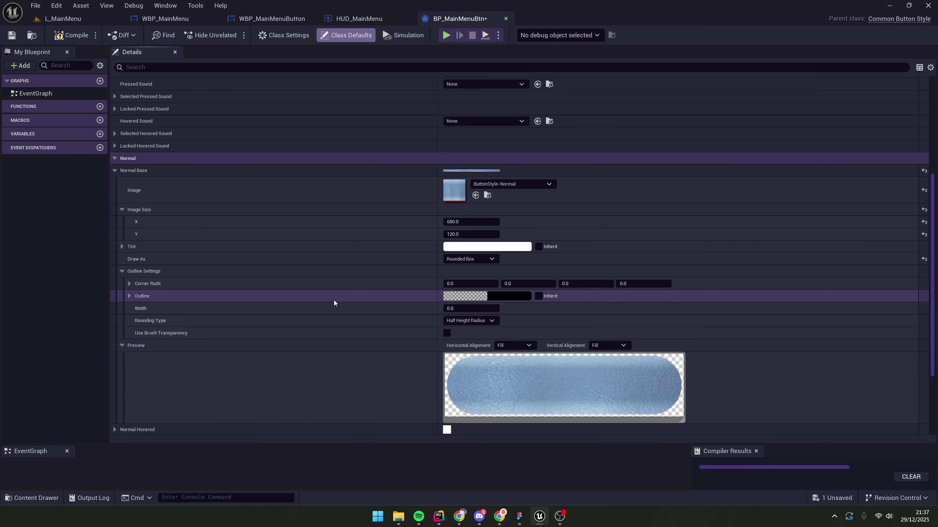
{"action": "scroll", "coordinate": [328, 308], "scroll_direction": "down", "scroll_amount": 1}
{"action": "left_click", "coordinate": [467, 277]}
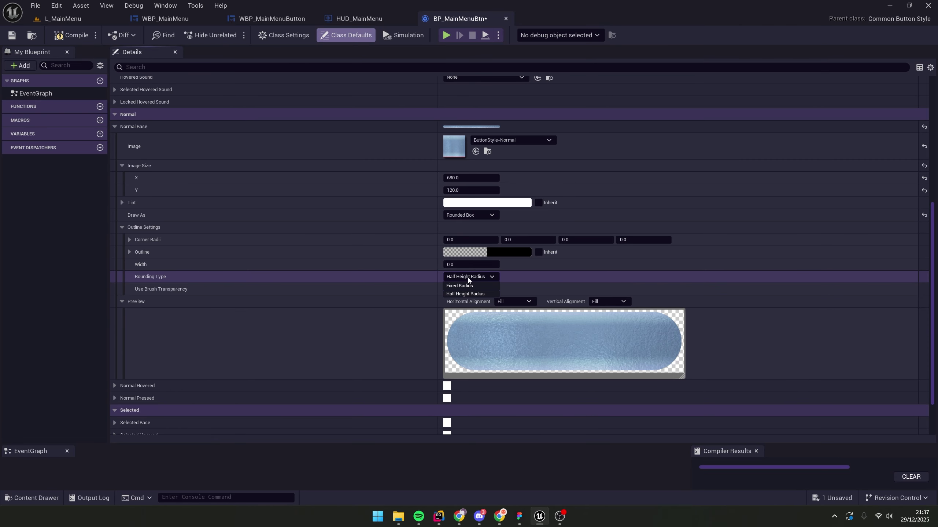
{"action": "left_click", "coordinate": [464, 285]}
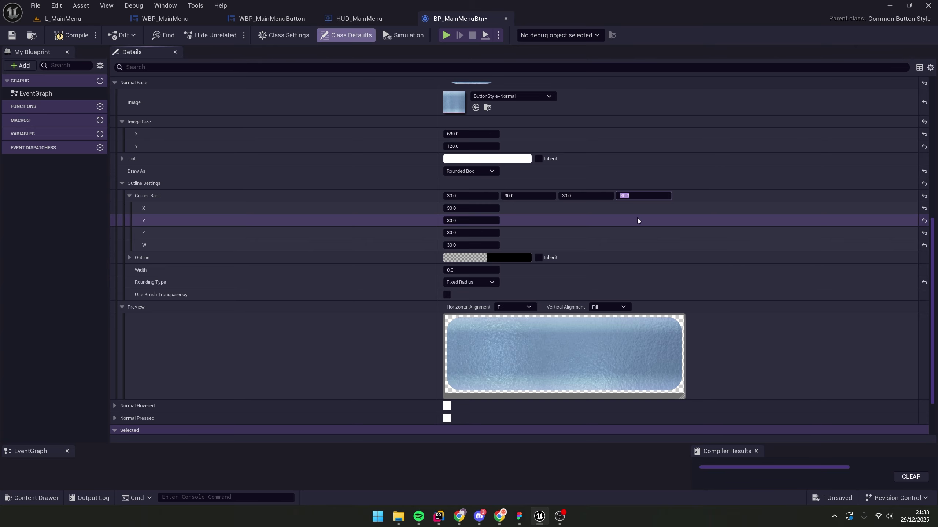
{"action": "key", "text": "Return"}
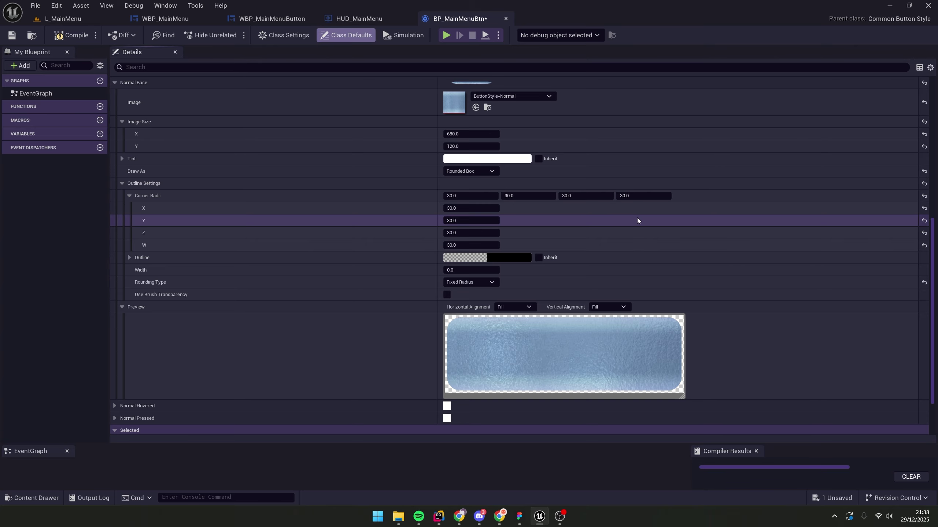
Collapse the Normal Base brush settings and save the button style blueprint.
{"action": "left_click", "coordinate": [129, 197]}
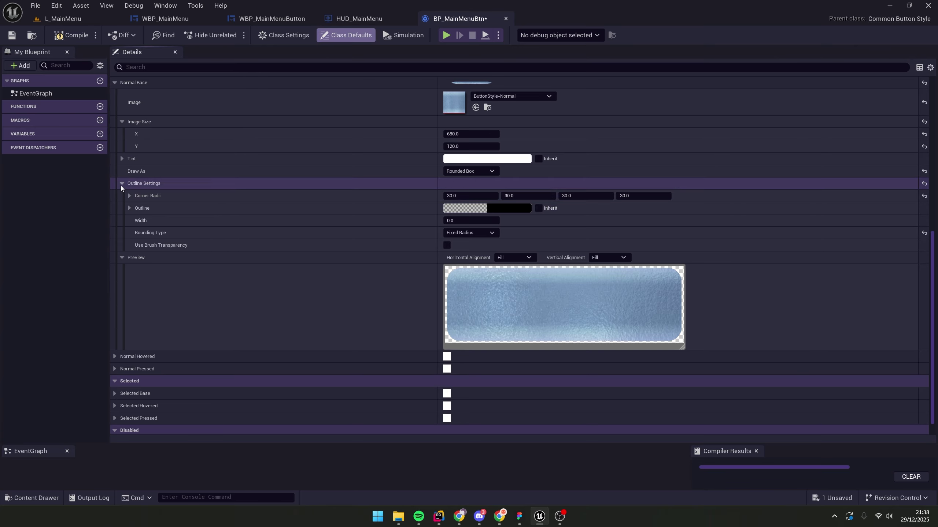
{"action": "left_click", "coordinate": [121, 185]}
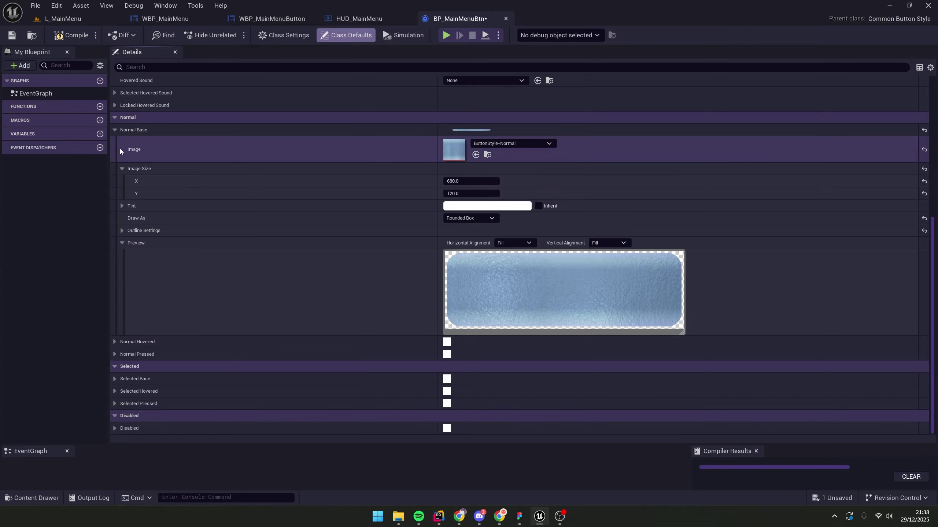
{"action": "left_click", "coordinate": [121, 169]}
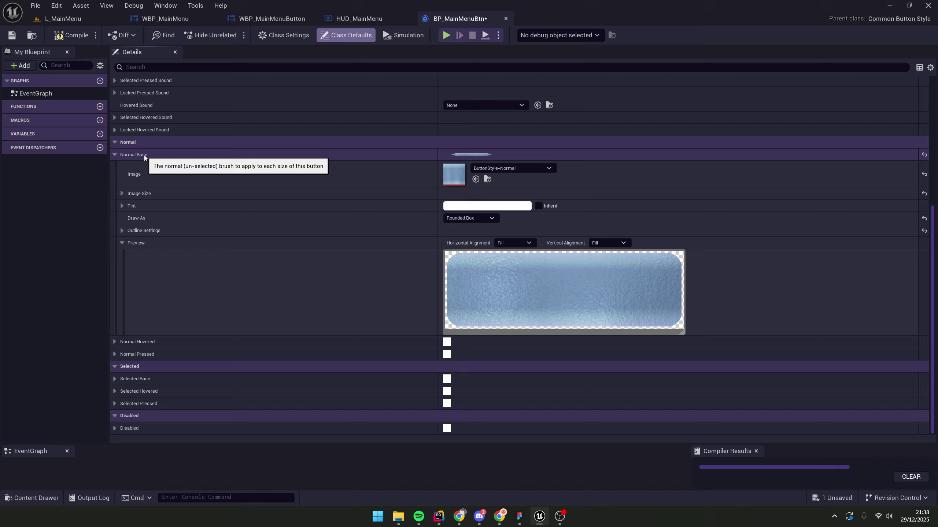
{"action": "left_click", "coordinate": [118, 154]}
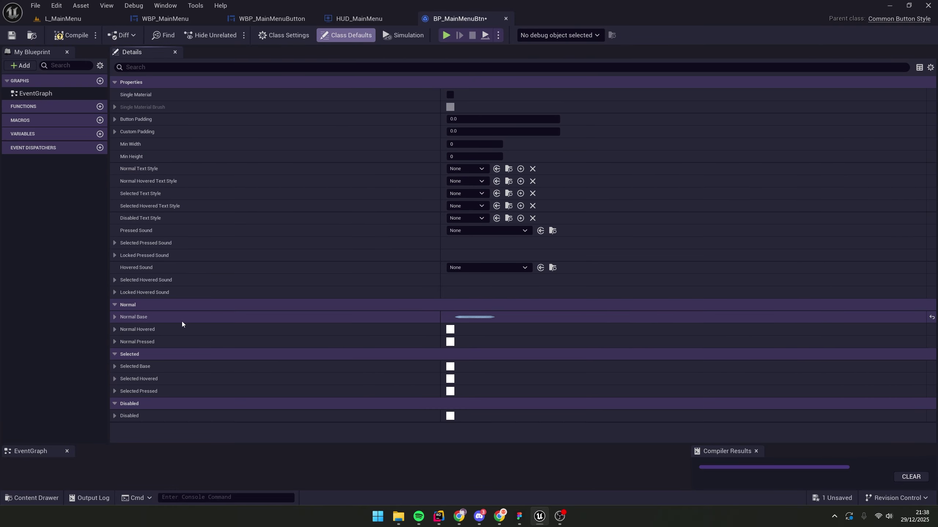
{"action": "key", "text": "ctrl+s"}
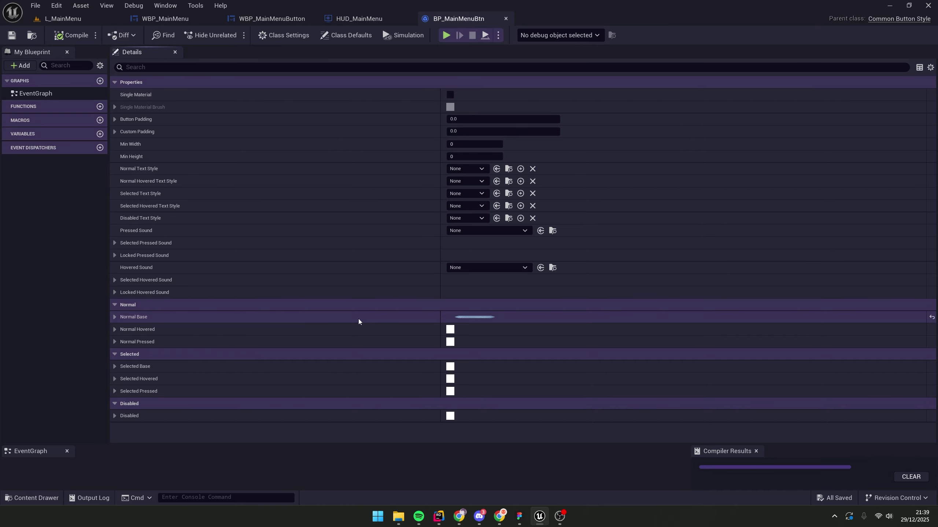
Copy the Normal Base brush onto Normal Hovered and expand the Normal Hovered settings.
{"action": "right_click", "coordinate": [359, 318], "text": "shift"}
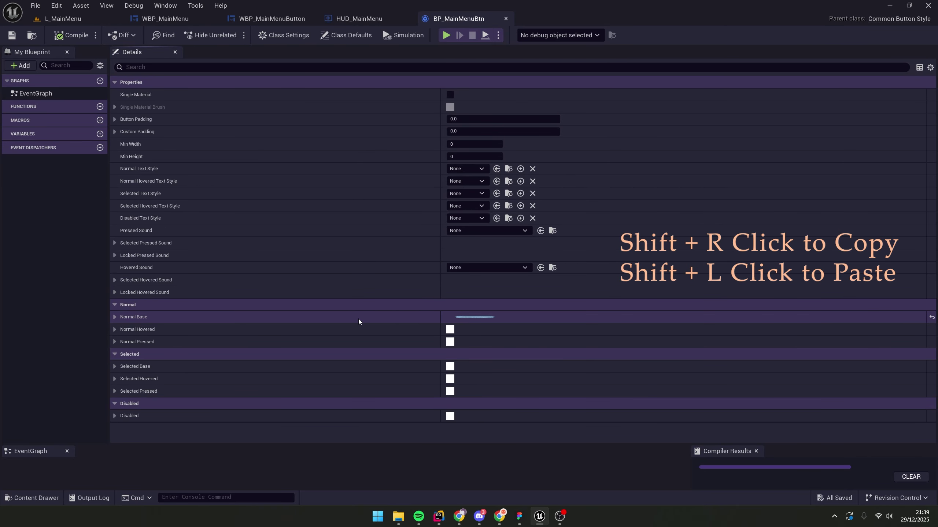
{"action": "left_click", "coordinate": [374, 332], "text": "shift"}
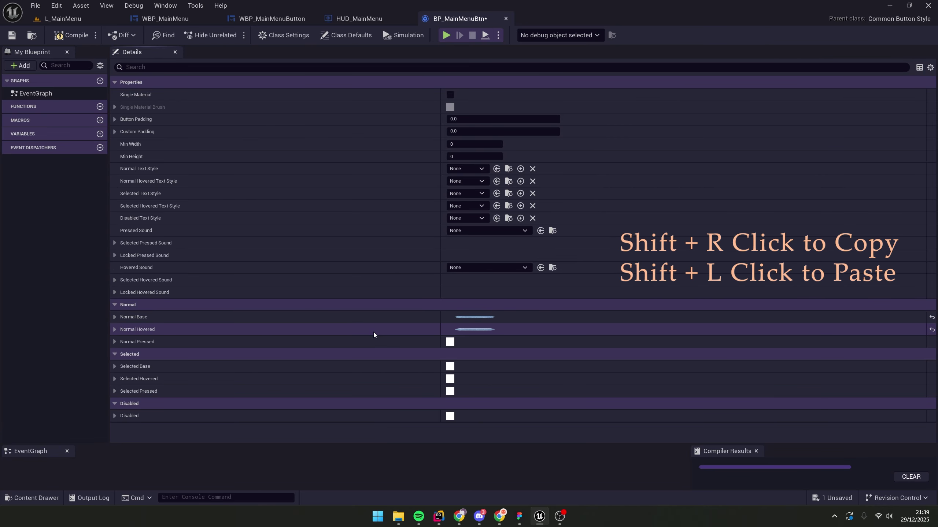
{"action": "left_click", "coordinate": [114, 329]}
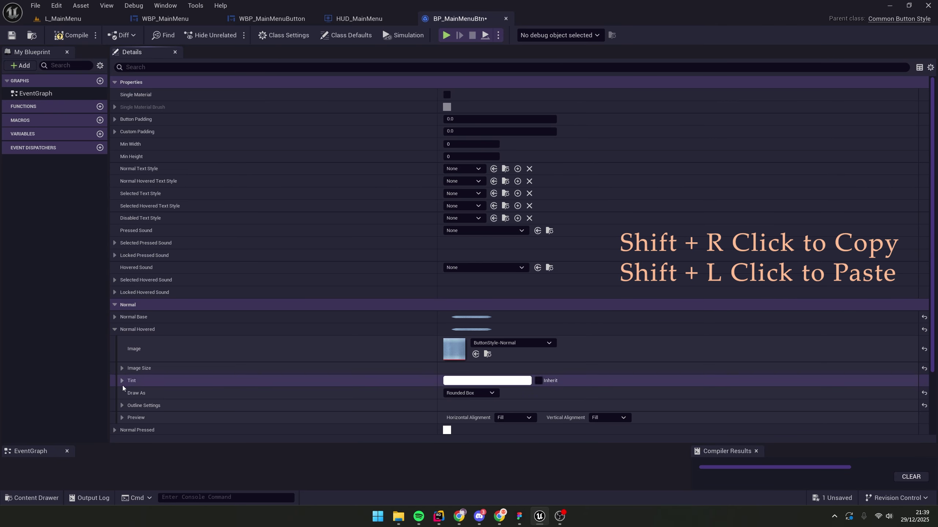
Set the Normal Hovered brush image to ButtonStyle-Hovered and compile the button style blueprint.
{"action": "left_click", "coordinate": [122, 405]}
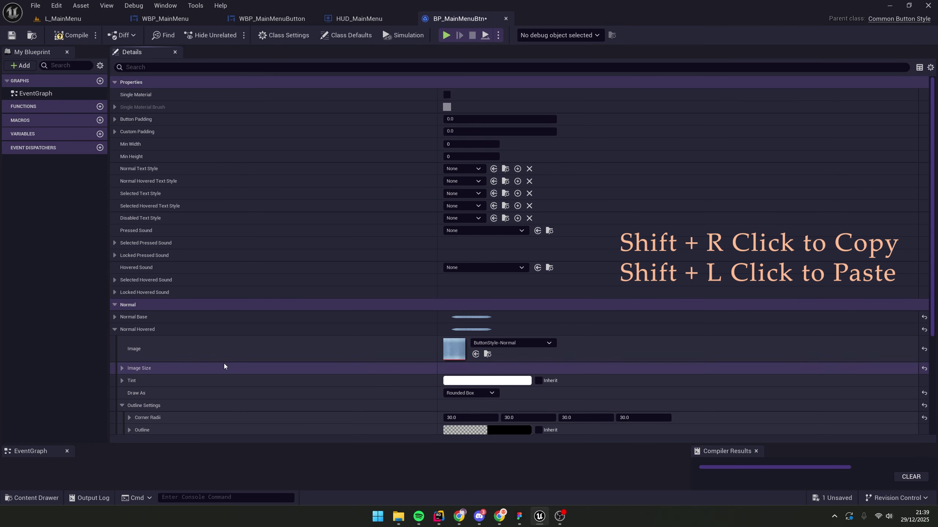
{"action": "scroll", "coordinate": [224, 368], "scroll_direction": "down", "scroll_amount": 3}
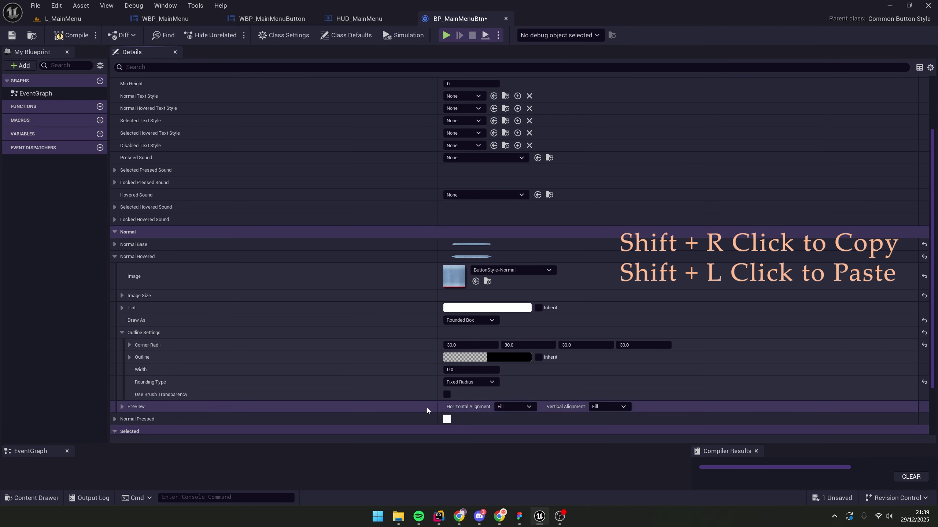
{"action": "left_click", "coordinate": [121, 333]}
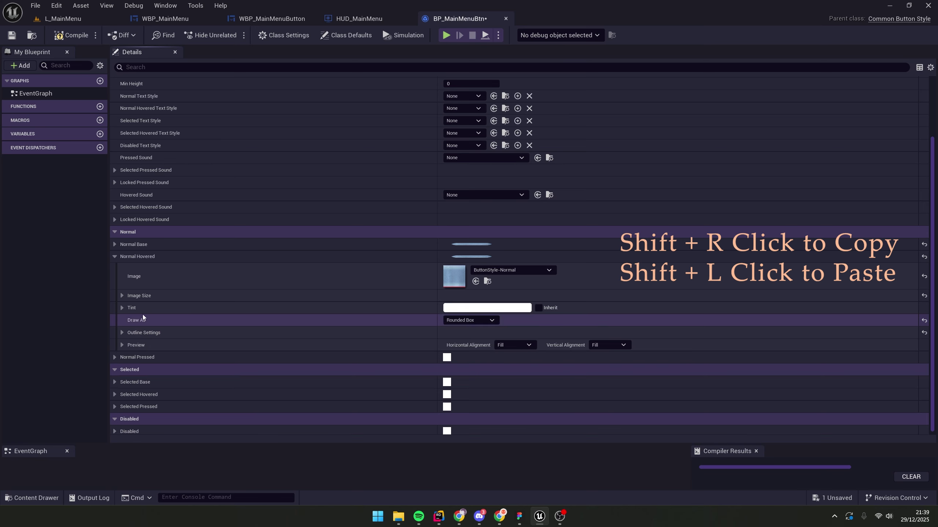
{"action": "left_click", "coordinate": [495, 271]}
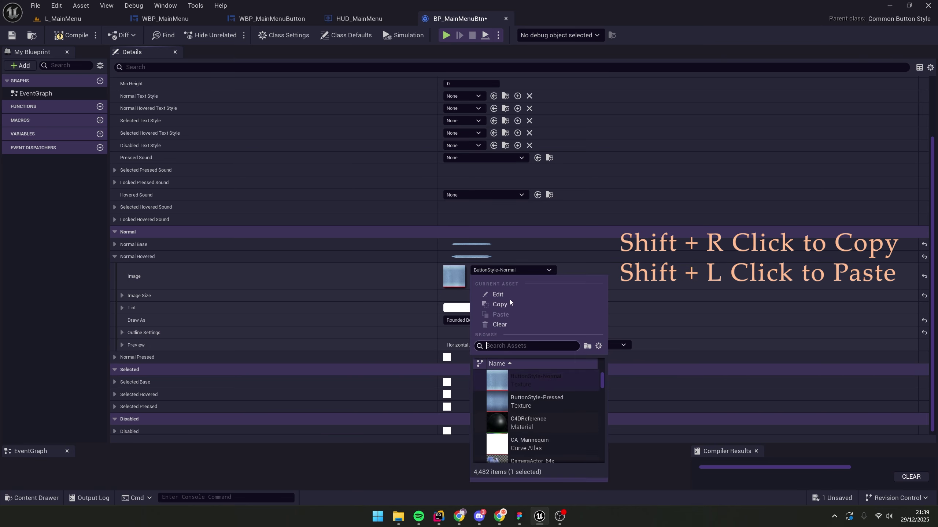
{"action": "scroll", "coordinate": [573, 407], "scroll_direction": "up", "scroll_amount": 2}
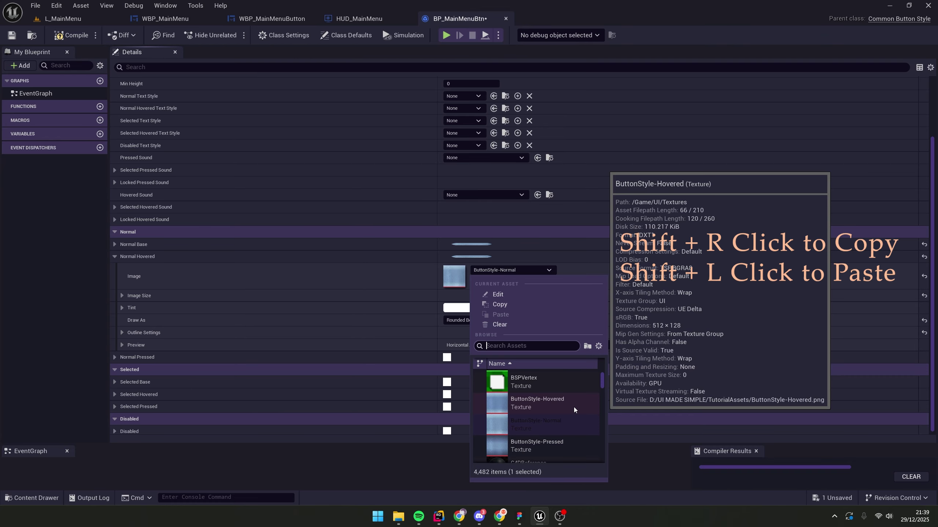
{"action": "left_click", "coordinate": [574, 407]}
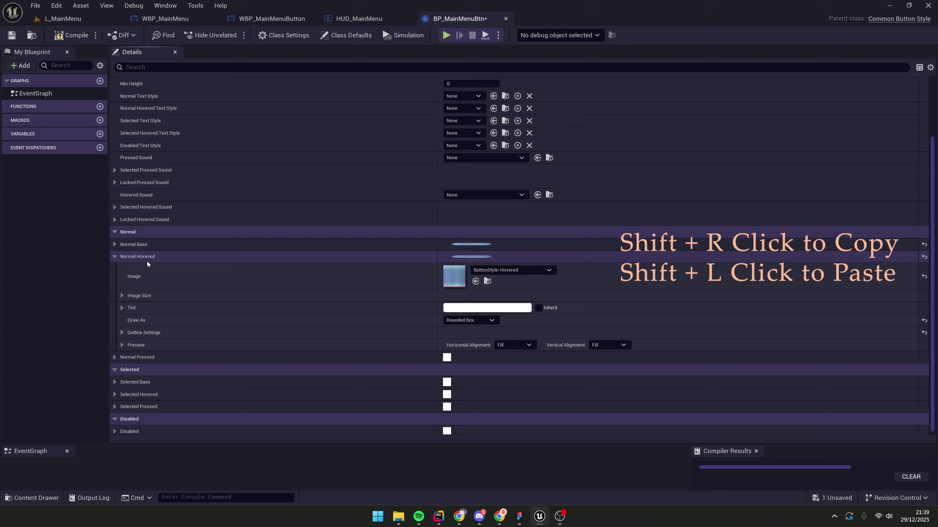
{"action": "left_click", "coordinate": [71, 35]}
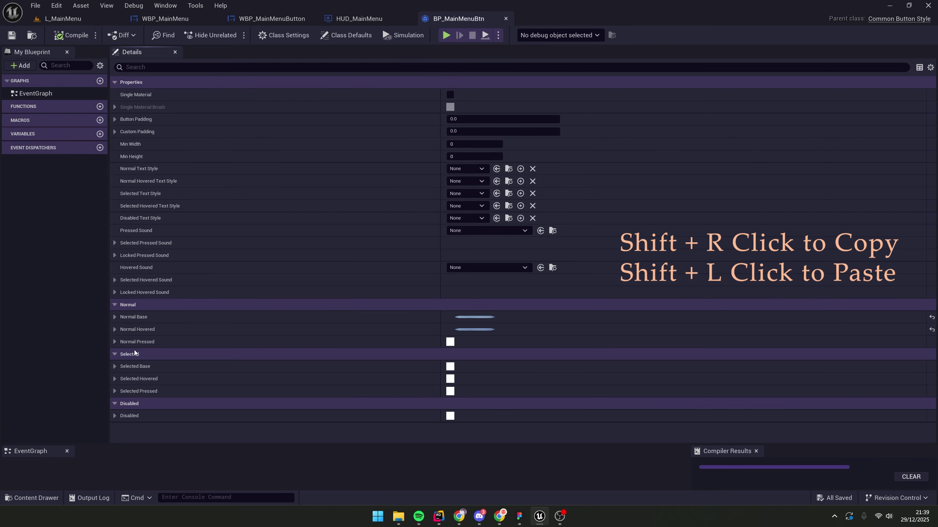
Copy the Normal Hovered brush onto Normal Pressed and set the pressed image to ButtonStyle-Pressed.
{"action": "right_click", "coordinate": [154, 329], "text": "shift"}
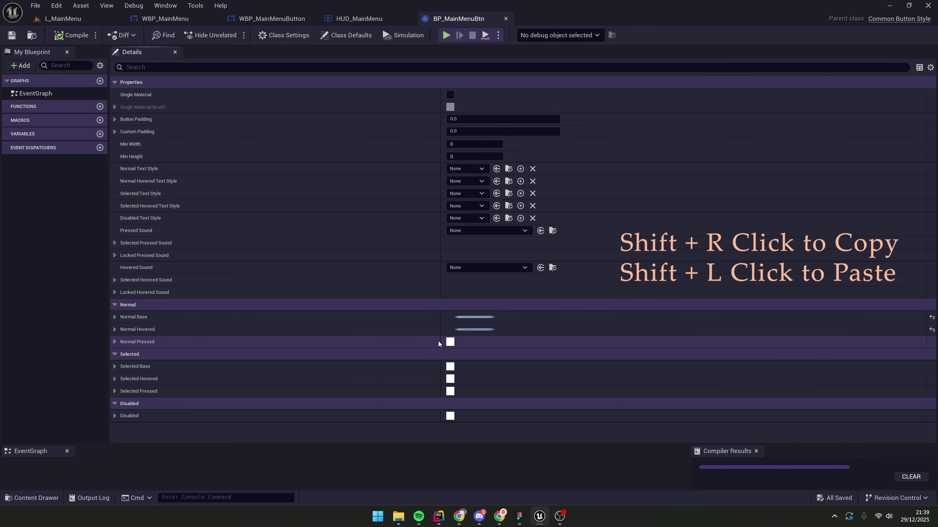
{"action": "left_click", "coordinate": [395, 340], "text": "shift"}
{"action": "left_click", "coordinate": [114, 342]}
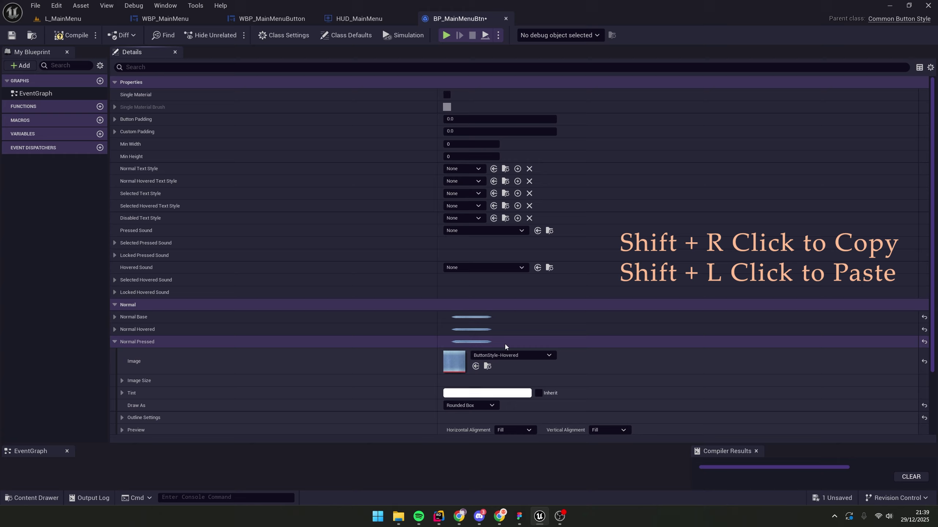
{"action": "left_click", "coordinate": [513, 355]}
{"action": "left_click", "coordinate": [540, 292]}
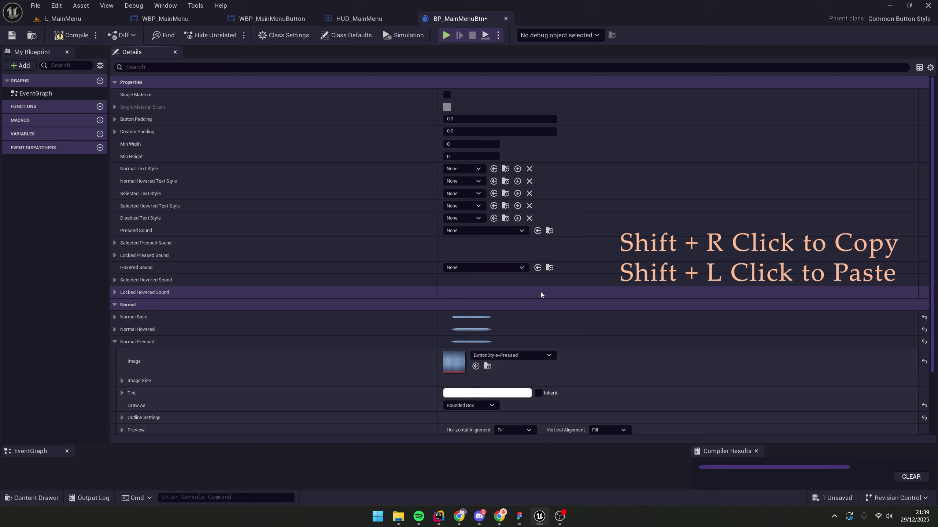
{"action": "left_click", "coordinate": [114, 342]}
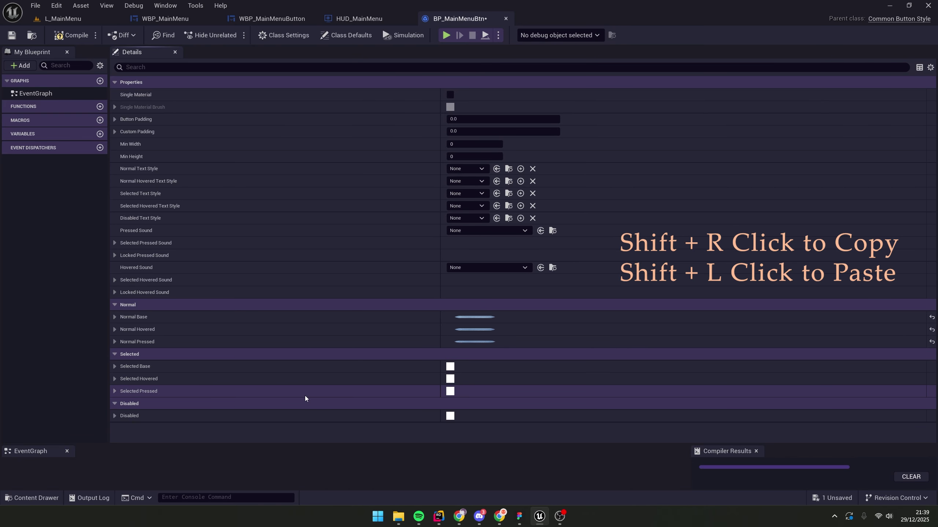
Copy the Normal Pressed brush onto Selected Base, Selected Hovered and Selected Pressed.
{"action": "left_click", "coordinate": [402, 342]}
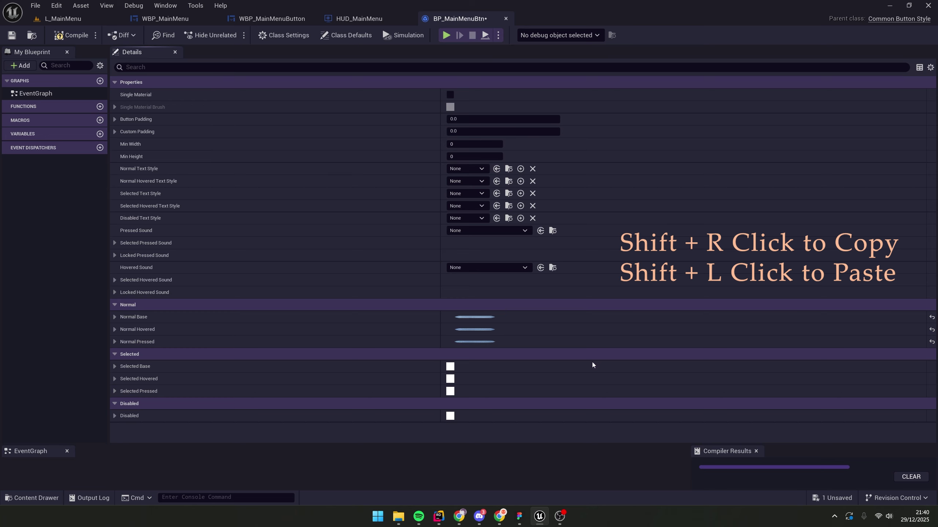
{"action": "left_click", "coordinate": [579, 367], "text": "shift"}
{"action": "left_click", "coordinate": [582, 379], "text": "shift"}
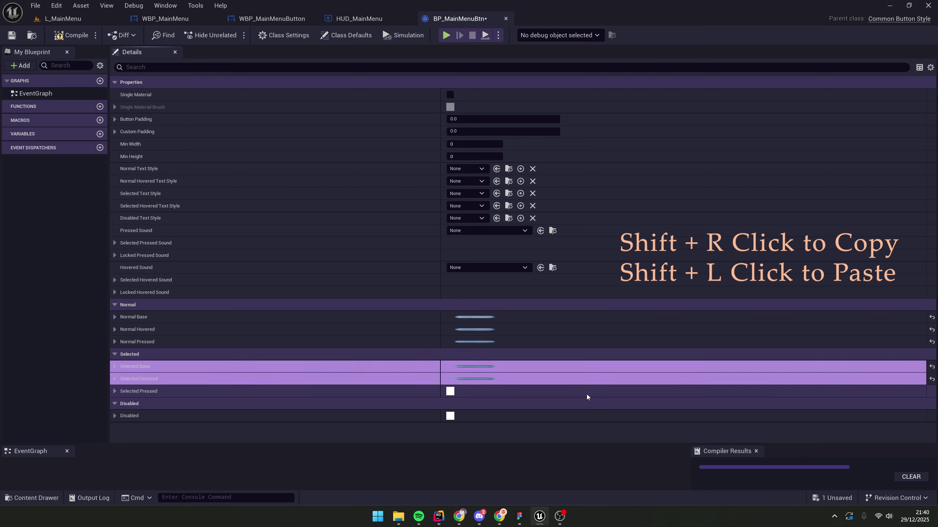
{"action": "left_click", "coordinate": [581, 391], "text": "shift"}
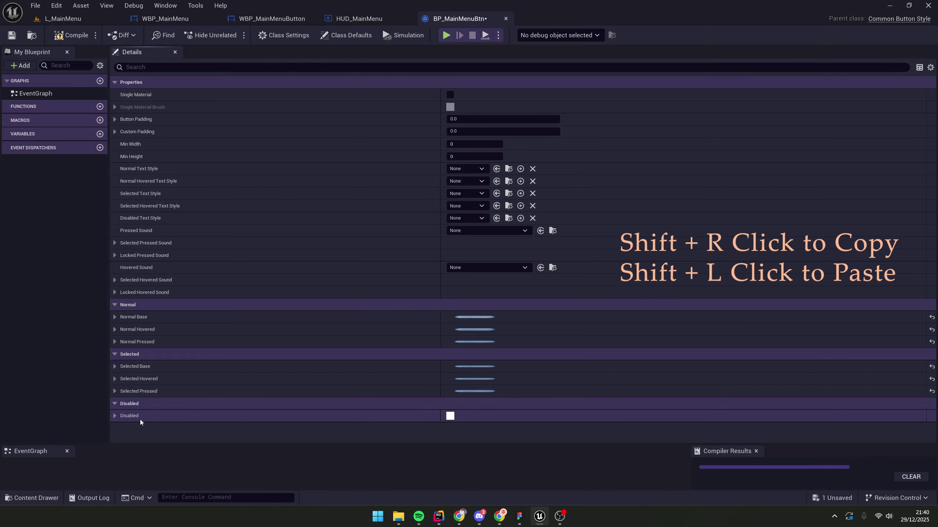
Copy the Normal Base brush onto the Disabled brush and expand the Disabled settings.
{"action": "right_click", "coordinate": [560, 318], "text": "shift"}
{"action": "left_click", "coordinate": [517, 421], "text": "shift"}
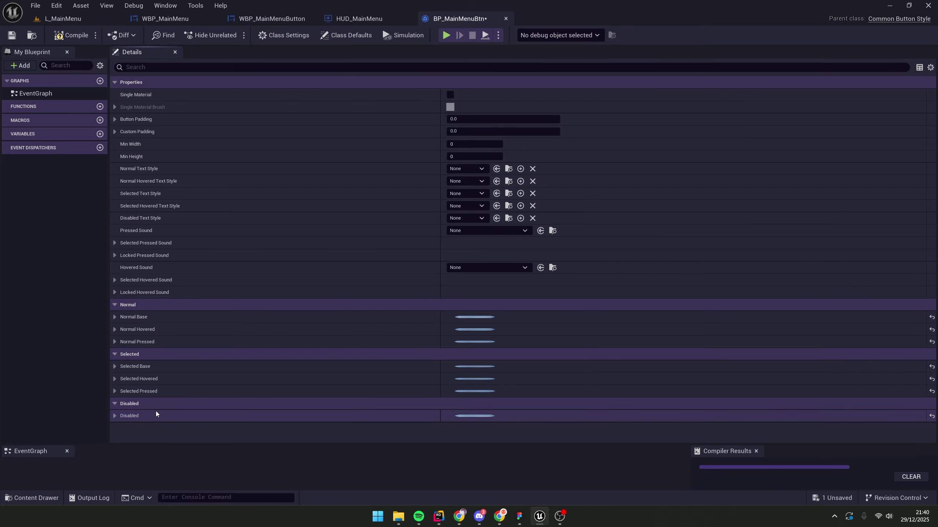
{"action": "left_click", "coordinate": [114, 416]}
Set the Disabled brush's tint alpha to 0.5 and compile the button style blueprint.
{"action": "scroll", "coordinate": [137, 416], "scroll_direction": "down", "scroll_amount": 3}
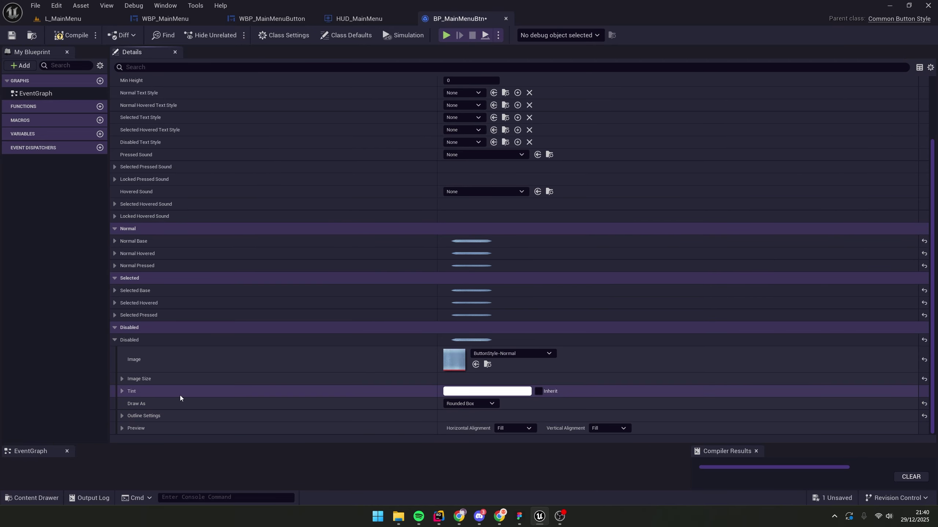
{"action": "left_click", "coordinate": [488, 391]}
{"action": "left_click", "coordinate": [542, 464]}
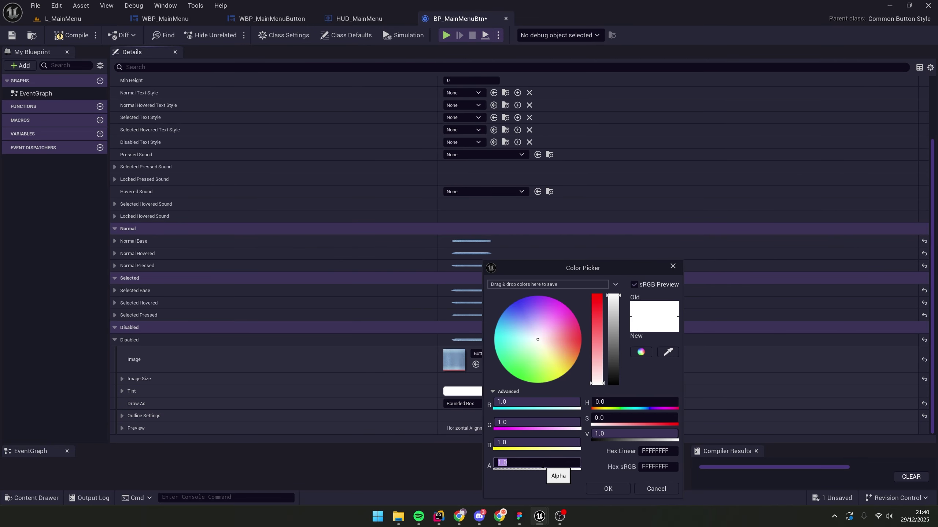
{"action": "type", "text": "0.5"}
{"action": "key", "text": "Return"}
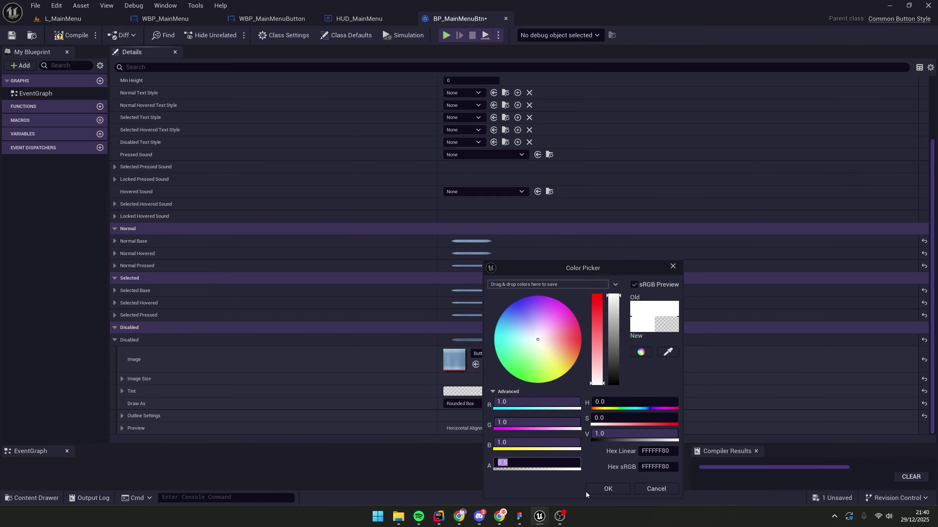
{"action": "left_click", "coordinate": [606, 490]}
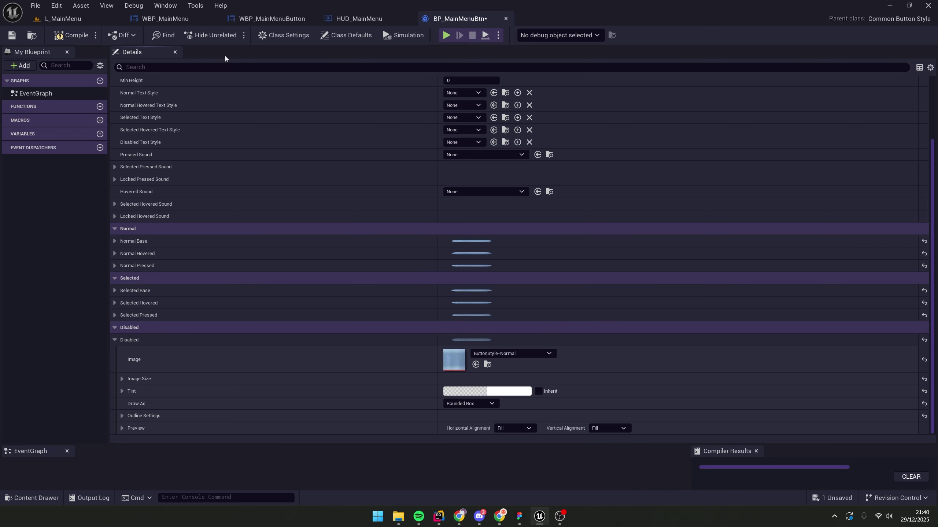
{"action": "left_click", "coordinate": [71, 31]}
Add a Vertical Box to the Overlay in WBP_MainMenu and center it horizontally and vertically.
{"action": "left_click", "coordinate": [165, 18]}
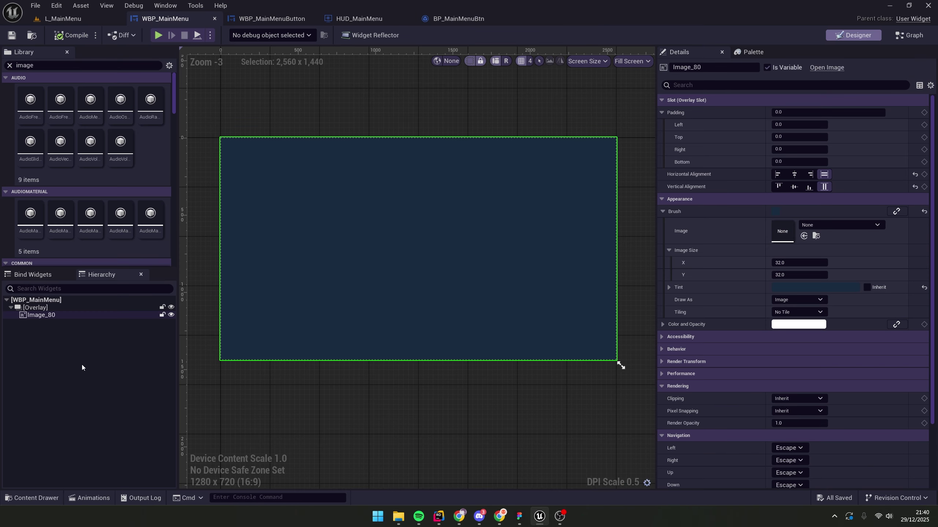
{"action": "left_click", "coordinate": [94, 66]}
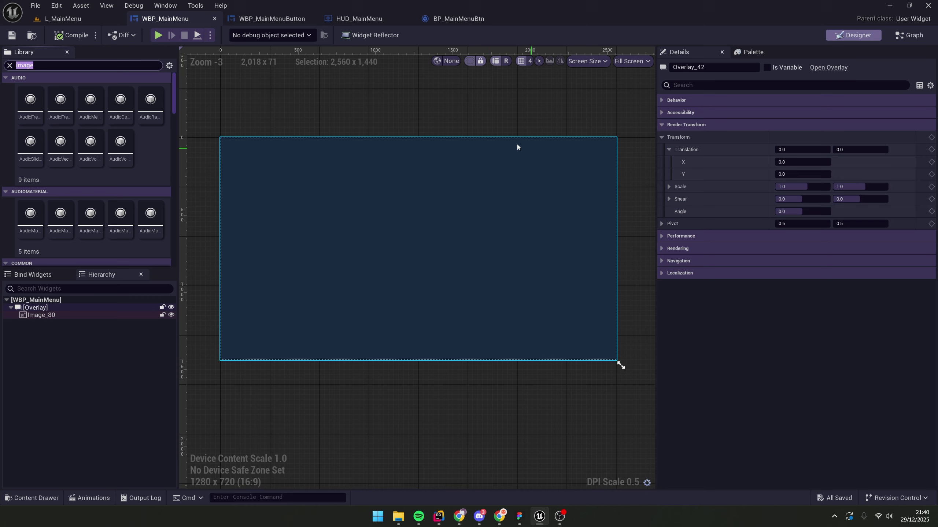
{"action": "type", "text": "vertical"}
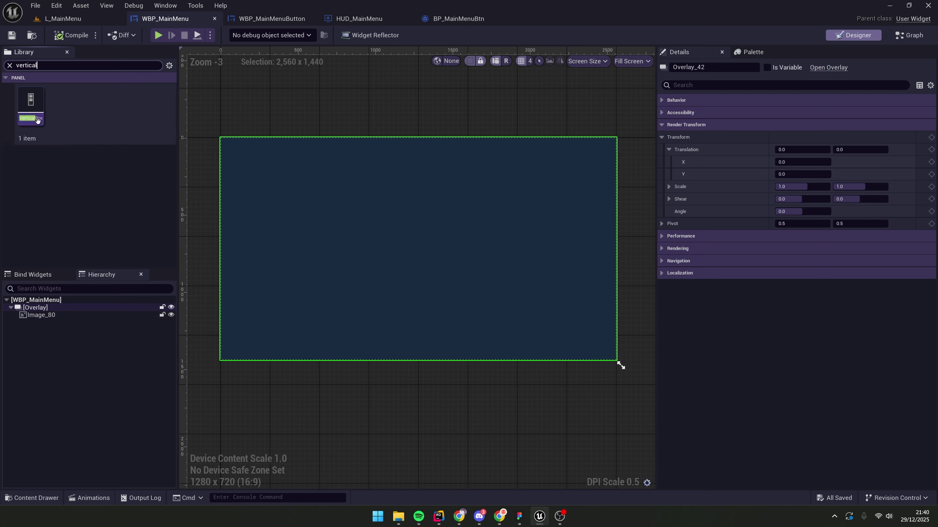
{"action": "left_click_drag", "start_coordinate": [31, 102], "coordinate": [46, 327]}
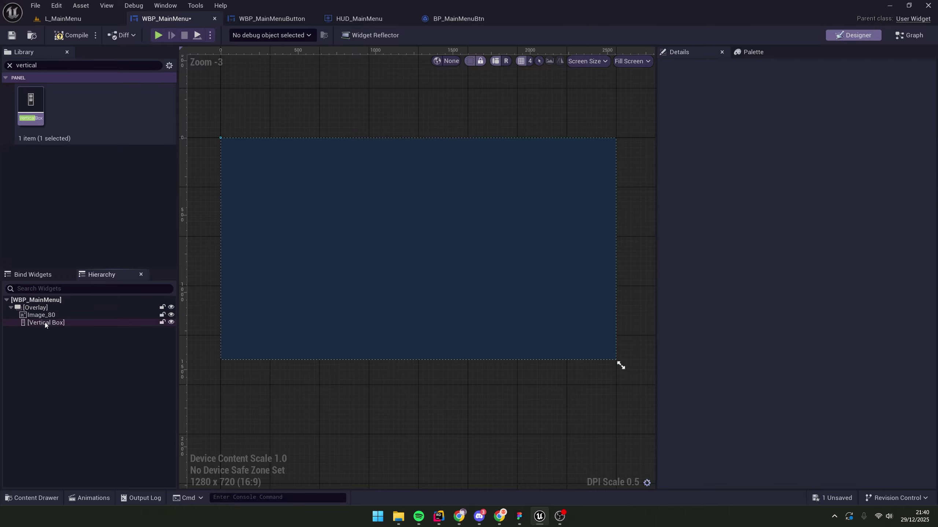
{"action": "left_click", "coordinate": [797, 125]}
{"action": "left_click", "coordinate": [797, 137]}
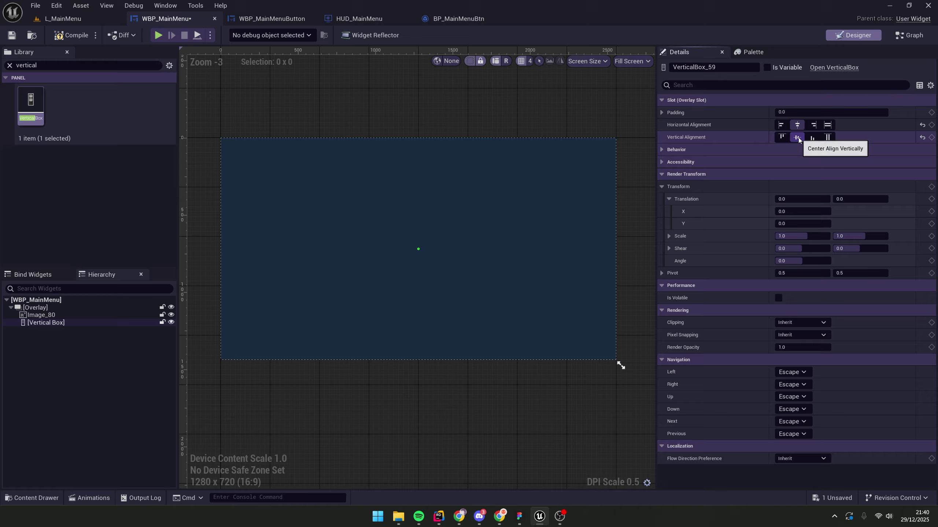
Place a WBP_MainMenuButton inside the Vertical Box and duplicate it twice.
{"action": "left_click", "coordinate": [56, 65]}
{"action": "left_click", "coordinate": [9, 65]}
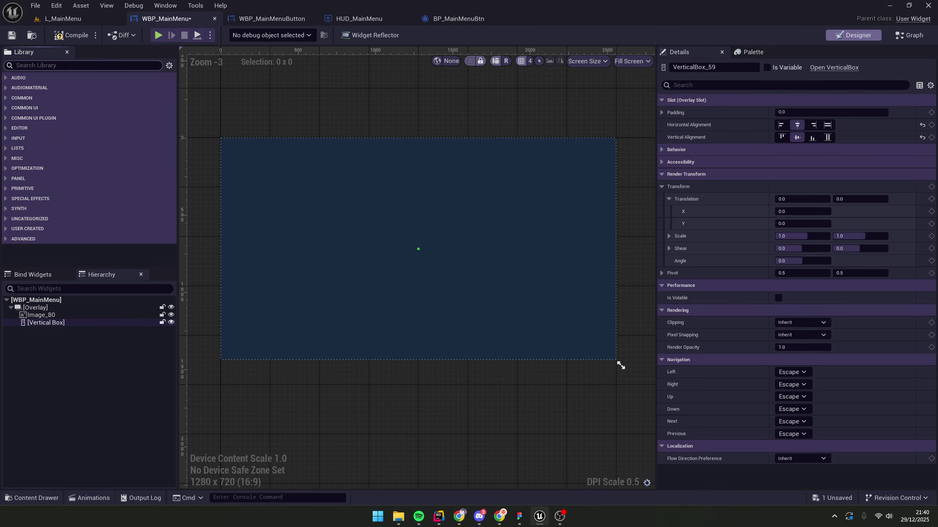
{"action": "type", "text": "wbp_mainm"}
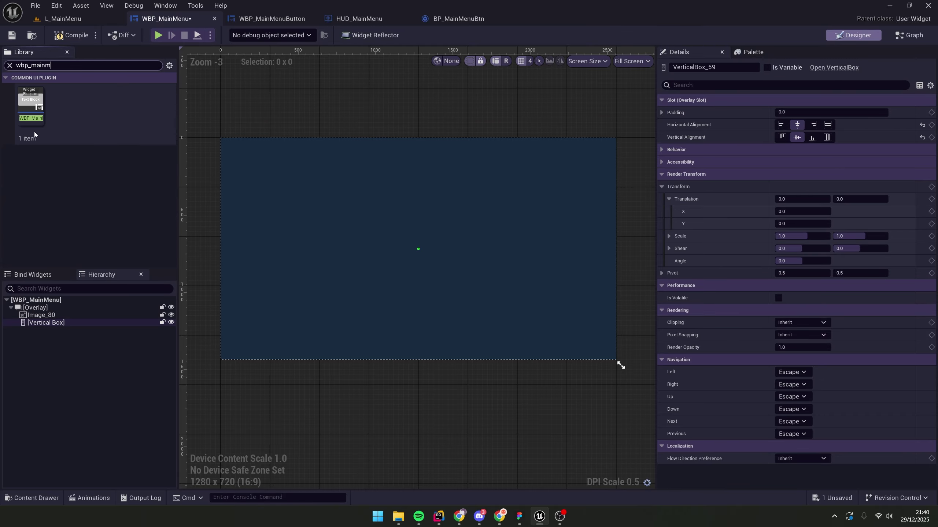
{"action": "left_click_drag", "start_coordinate": [31, 107], "coordinate": [43, 326]}
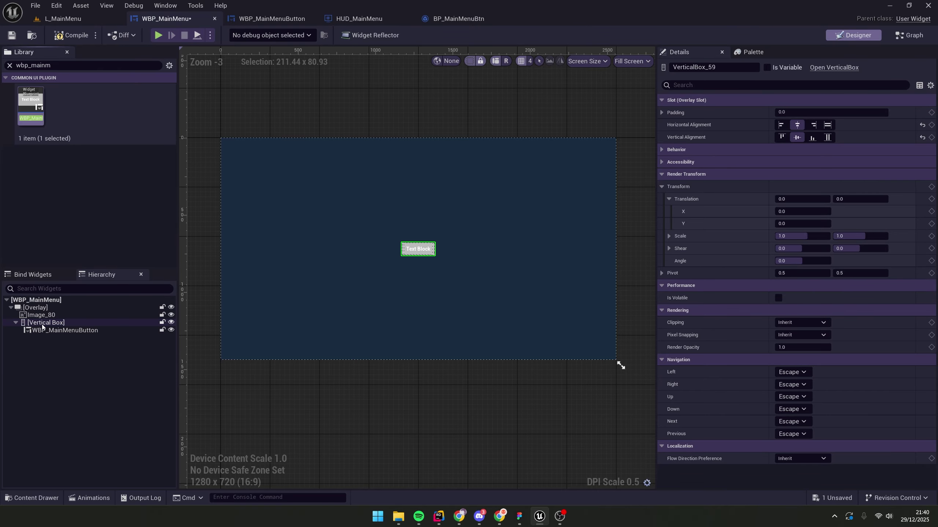
{"action": "left_click", "coordinate": [45, 331]}
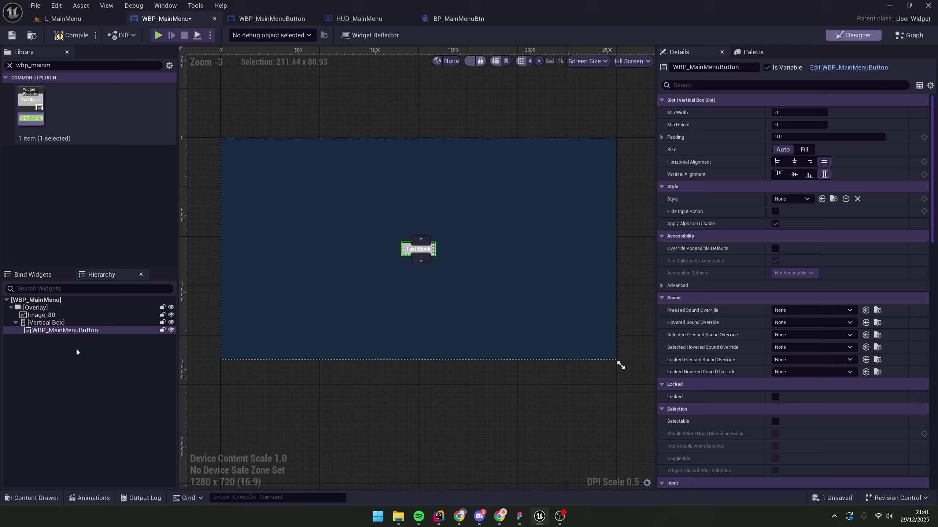
{"action": "key", "text": "ctrl+d"}
{"action": "key", "text": "ctrl+d"}
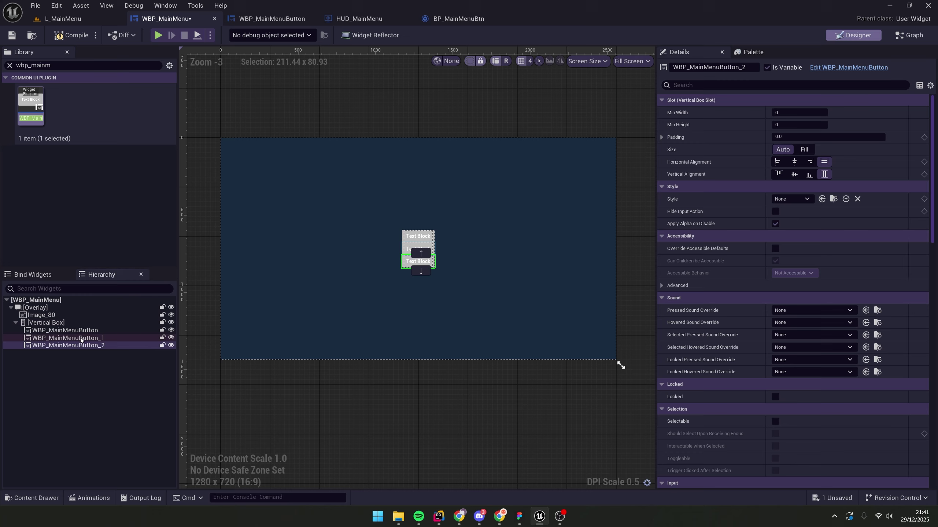
Rename the three buttons in the Vertical Box, in order, as Start, Options and Quit.
{"action": "left_click", "coordinate": [74, 331]}
{"action": "left_click", "coordinate": [75, 332]}
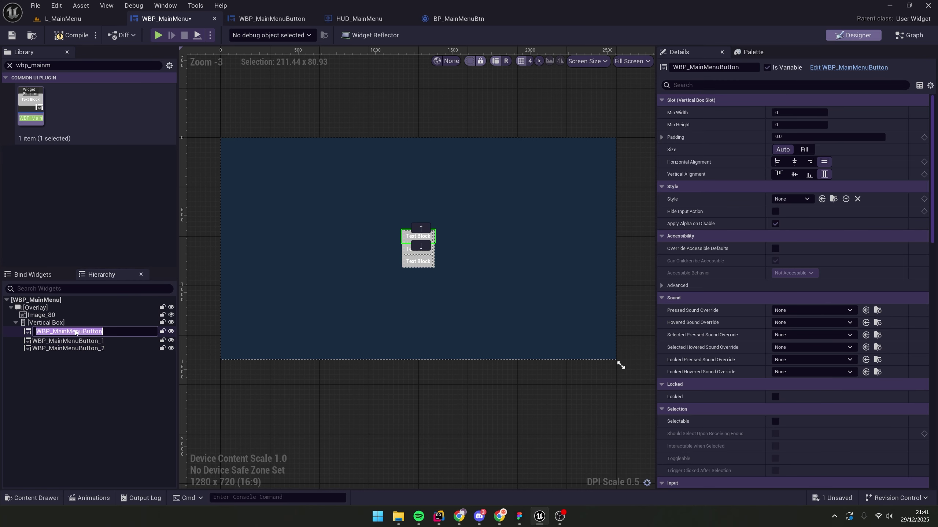
{"action": "type", "text": "Start"}
{"action": "key", "text": "Return"}
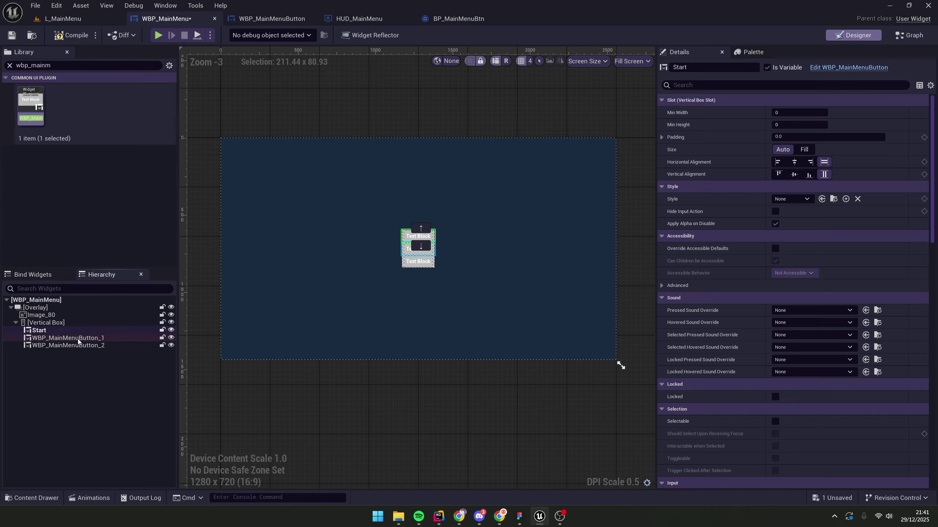
{"action": "left_click", "coordinate": [78, 339]}
{"action": "left_click", "coordinate": [78, 338]}
{"action": "type", "text": "Options"}
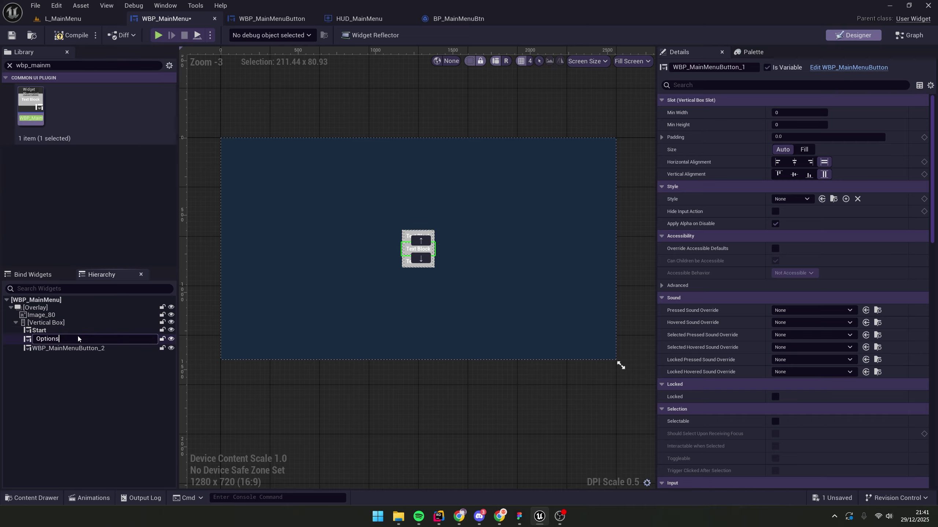
{"action": "left_click", "coordinate": [105, 347]}
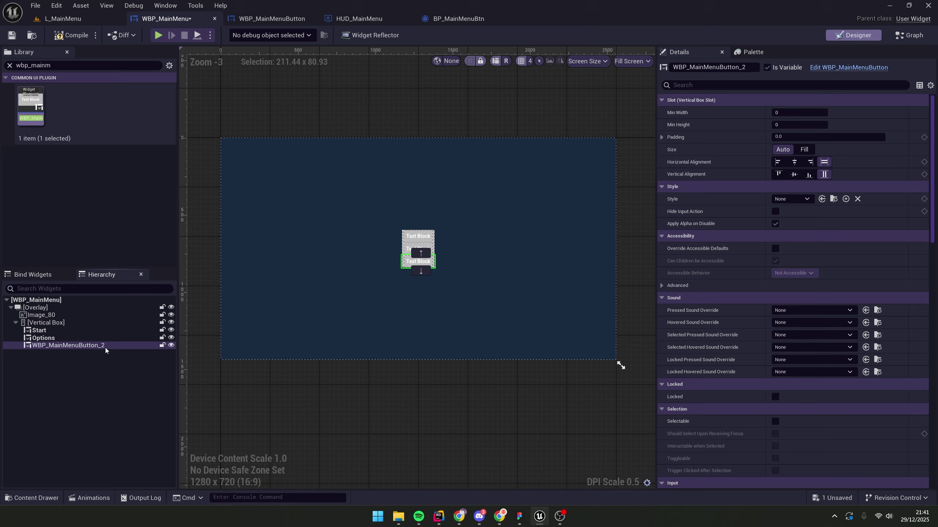
{"action": "left_click", "coordinate": [82, 379]}
{"action": "left_click", "coordinate": [80, 346]}
{"action": "left_click", "coordinate": [80, 346]}
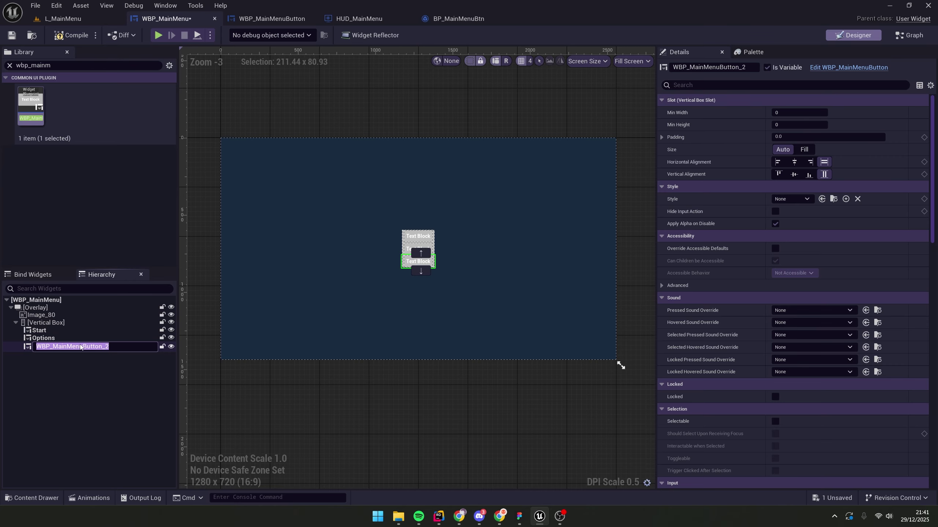
{"action": "type", "text": "Quit"}
{"action": "key", "text": "Return"}
Set the top and bottom padding of the Start, Options and Quit buttons to 20, then compile and save WBP_MainMenu.
{"action": "left_click", "coordinate": [64, 333], "text": "shift"}
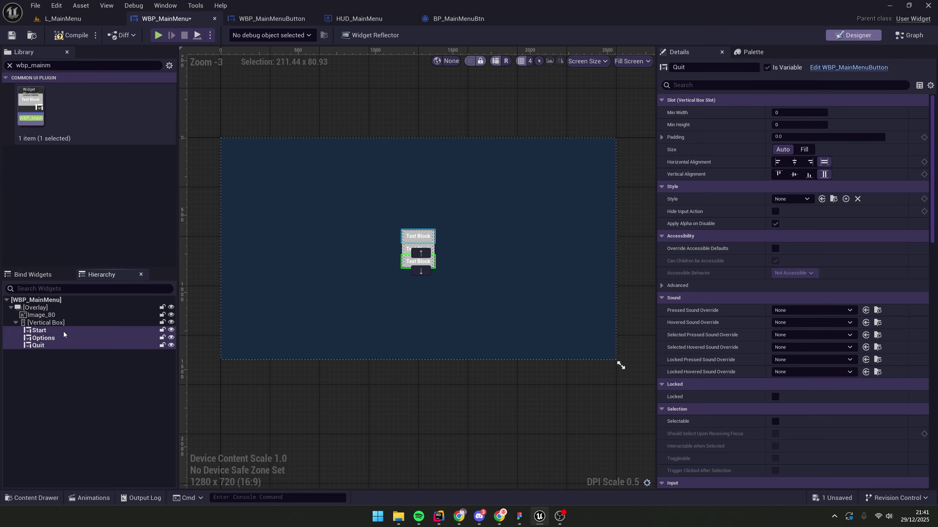
{"action": "left_click", "coordinate": [662, 138]}
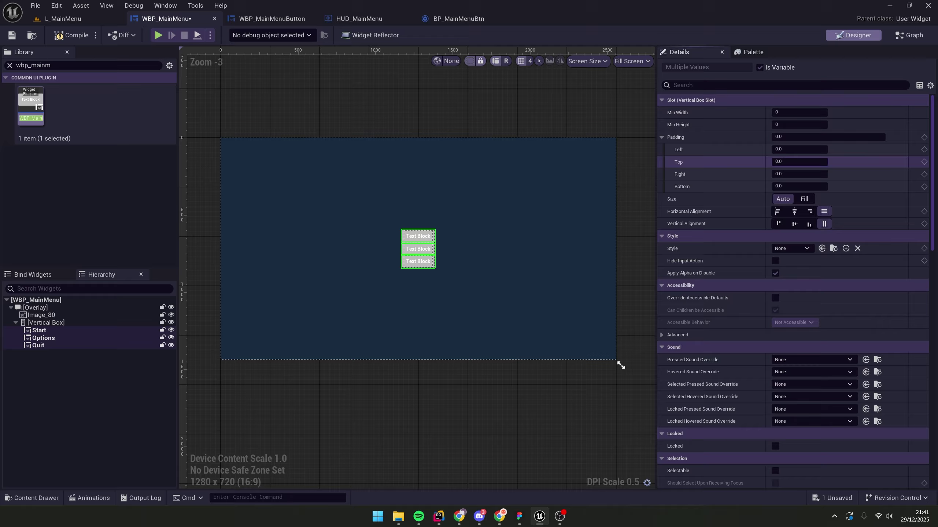
{"action": "left_click", "coordinate": [797, 162]}
{"action": "type", "text": "20"}
{"action": "key", "text": "Tab"}
{"action": "key", "text": "Tab"}
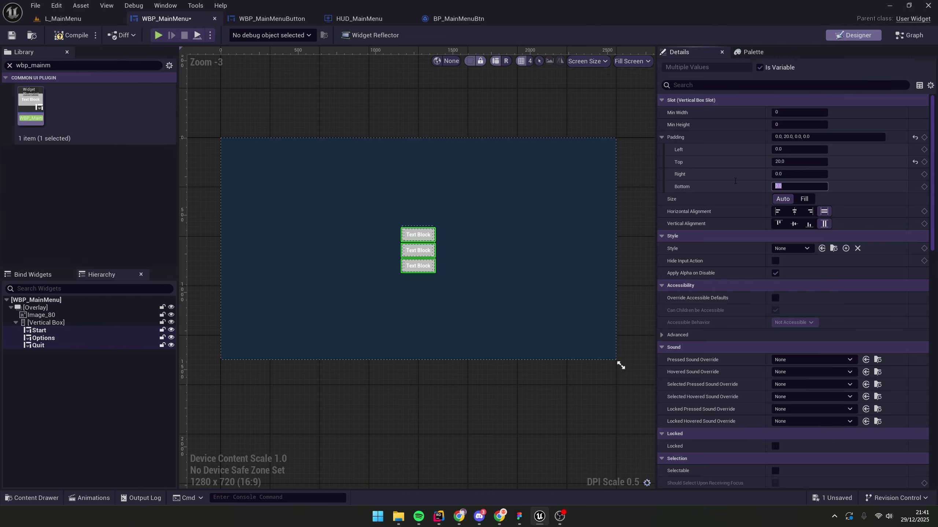
{"action": "type", "text": "20"}
{"action": "key", "text": "Return"}
{"action": "scroll", "coordinate": [458, 248], "scroll_direction": "up", "scroll_amount": 3}
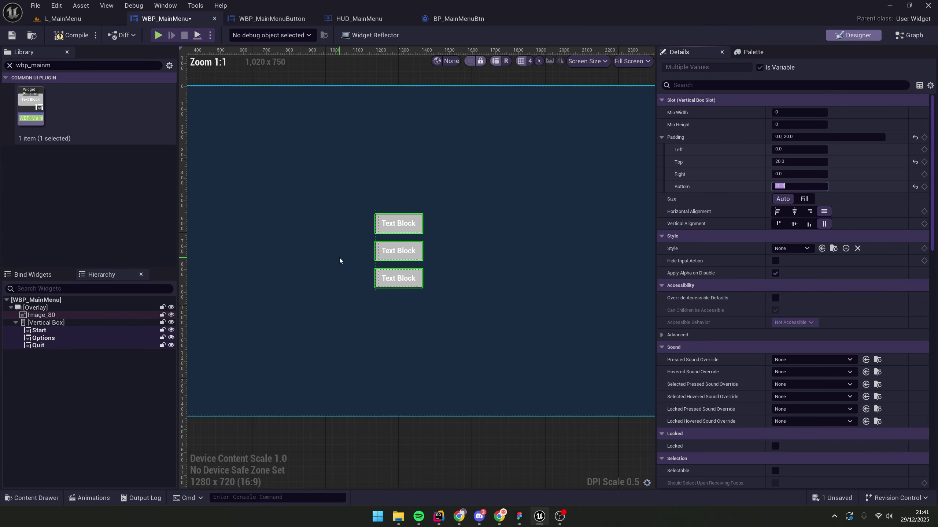
{"action": "left_click", "coordinate": [61, 38]}
{"action": "right_click_drag", "start_coordinate": [318, 120], "coordinate": [418, 142]}
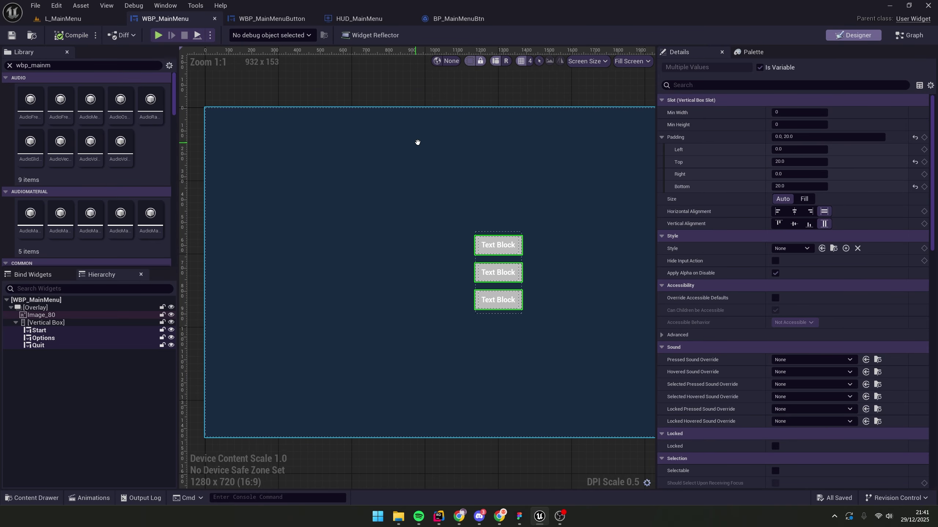
{"action": "scroll", "coordinate": [509, 266], "scroll_direction": "down", "scroll_amount": 1}
{"action": "right_click_drag", "start_coordinate": [509, 266], "coordinate": [457, 262]}
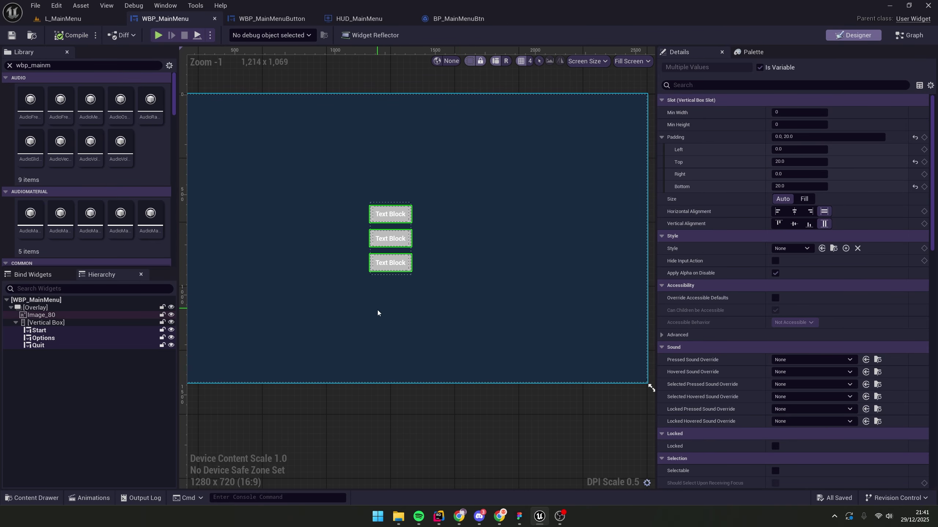
Assign the BP_MainMenuBtn style to the Start, Options and Quit buttons together and save the widget.
{"action": "left_click", "coordinate": [136, 371]}
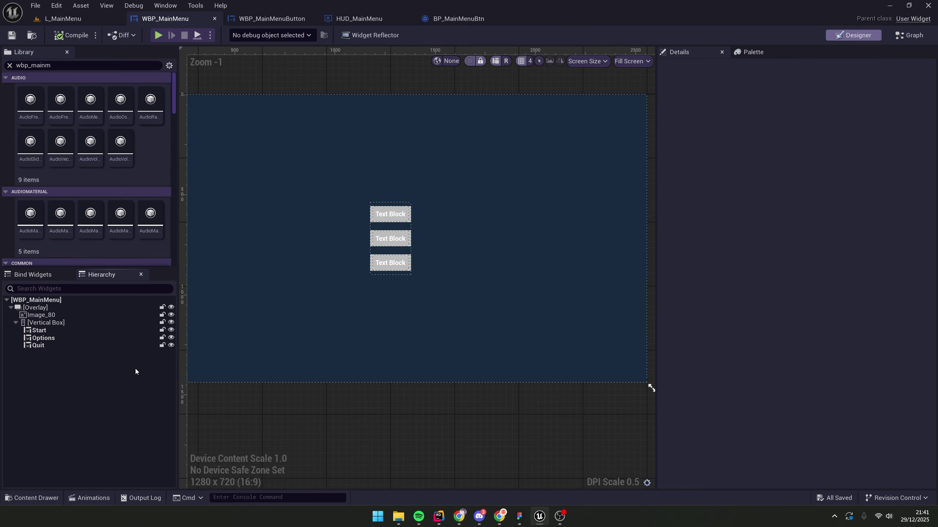
{"action": "left_click", "coordinate": [103, 332]}
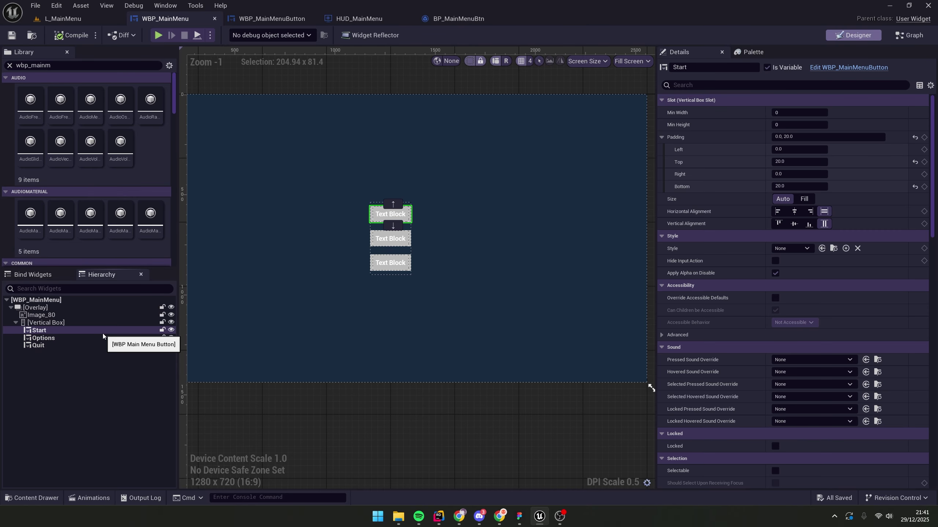
{"action": "left_click", "coordinate": [86, 345], "text": "shift"}
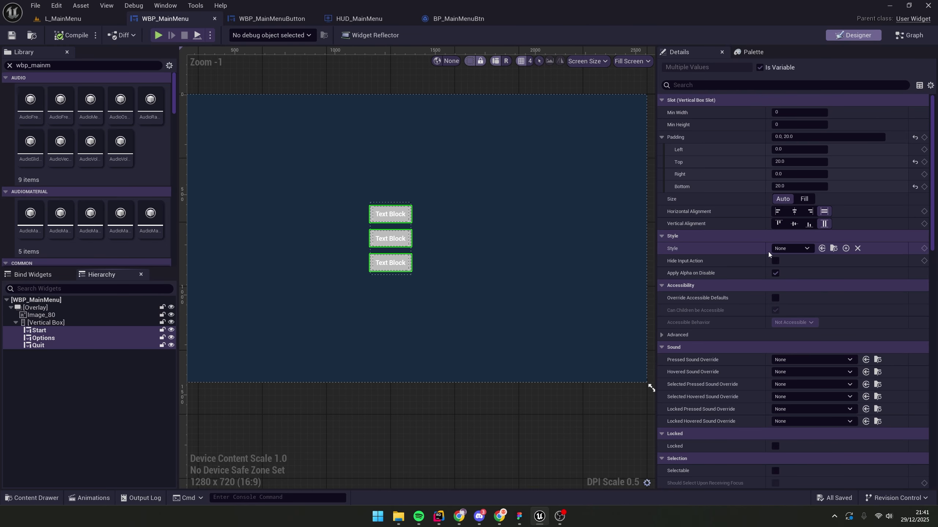
{"action": "left_click", "coordinate": [801, 248]}
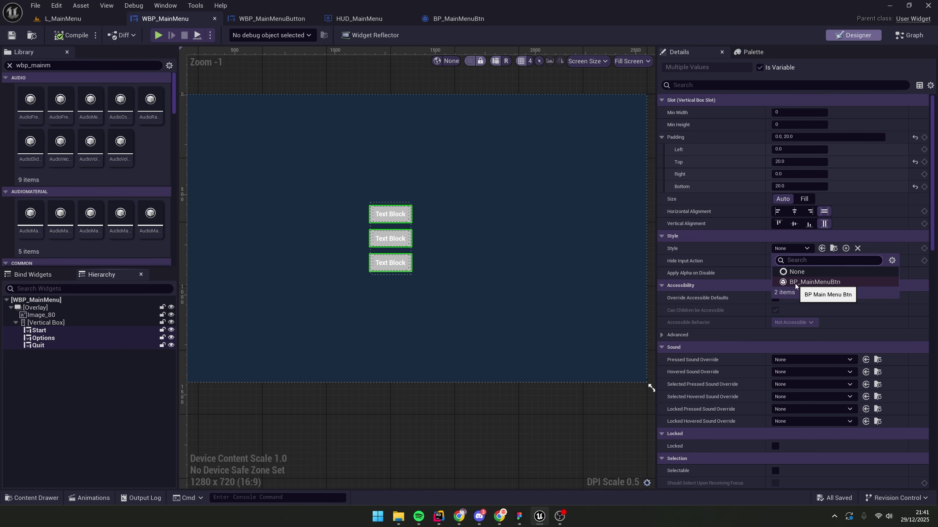
{"action": "left_click", "coordinate": [845, 284]}
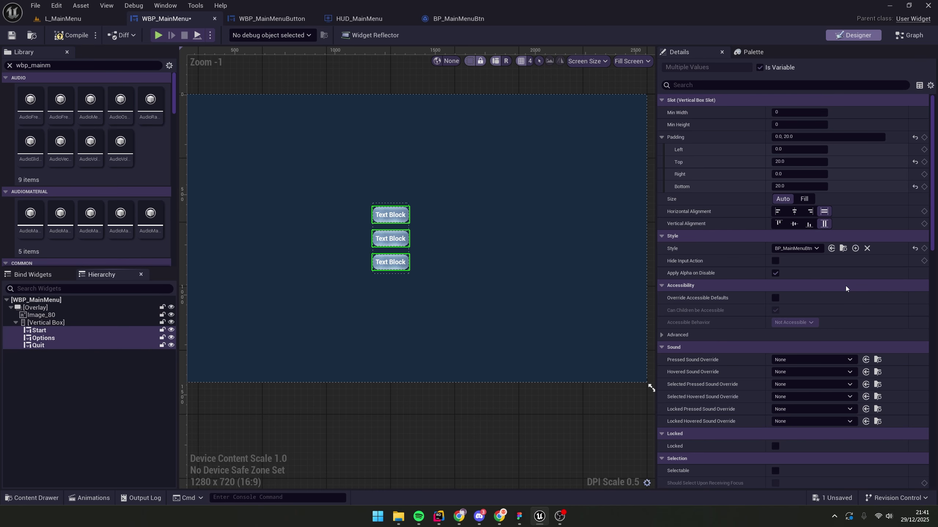
{"action": "key", "text": "ctrl+s"}
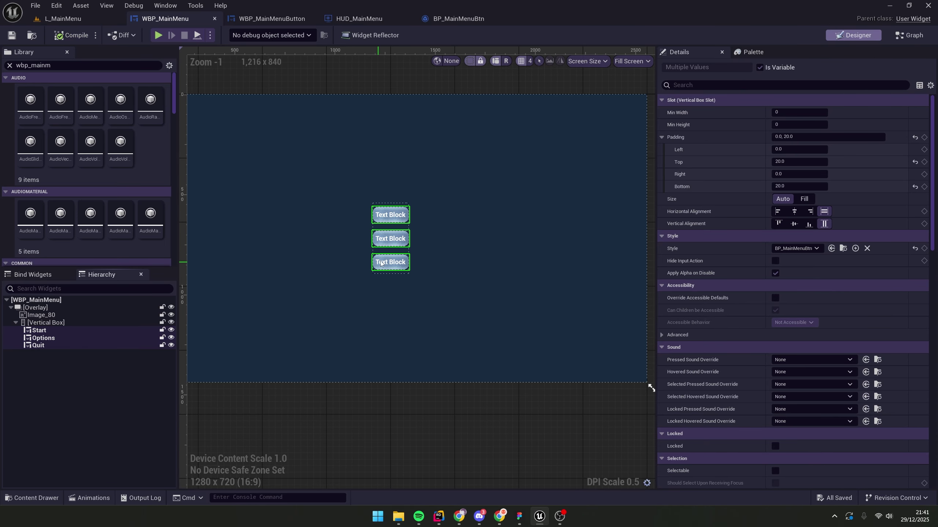
{"action": "scroll", "coordinate": [393, 258], "scroll_direction": "up", "scroll_amount": 6}
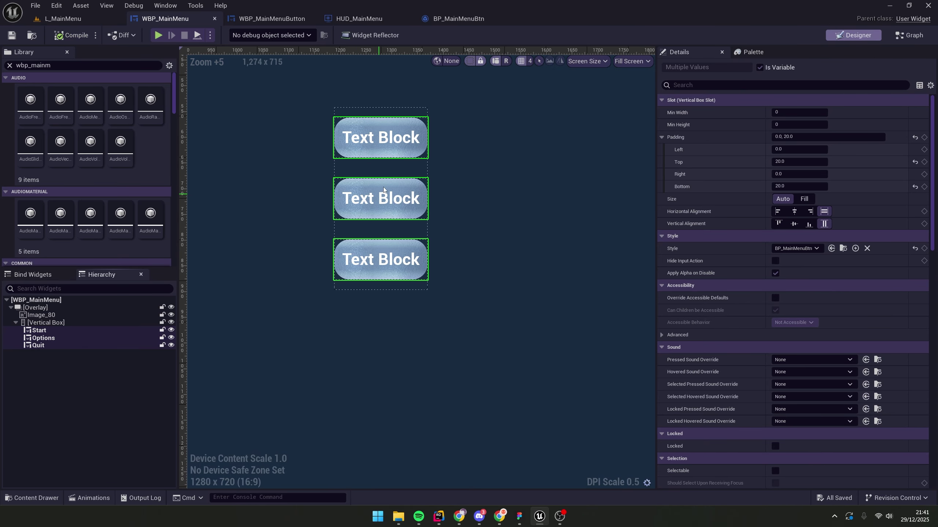
{"action": "scroll", "coordinate": [444, 233], "scroll_direction": "down", "scroll_amount": 6}
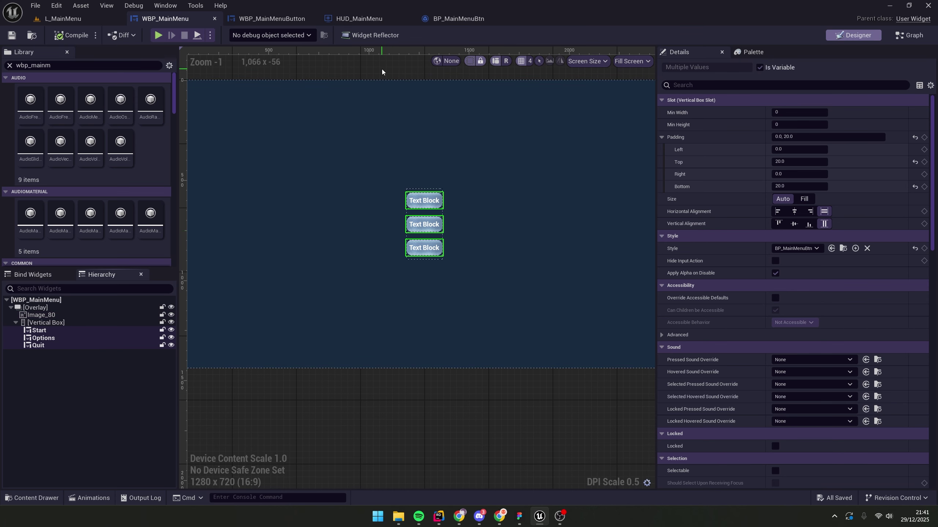
{"action": "left_click", "coordinate": [449, 21]}
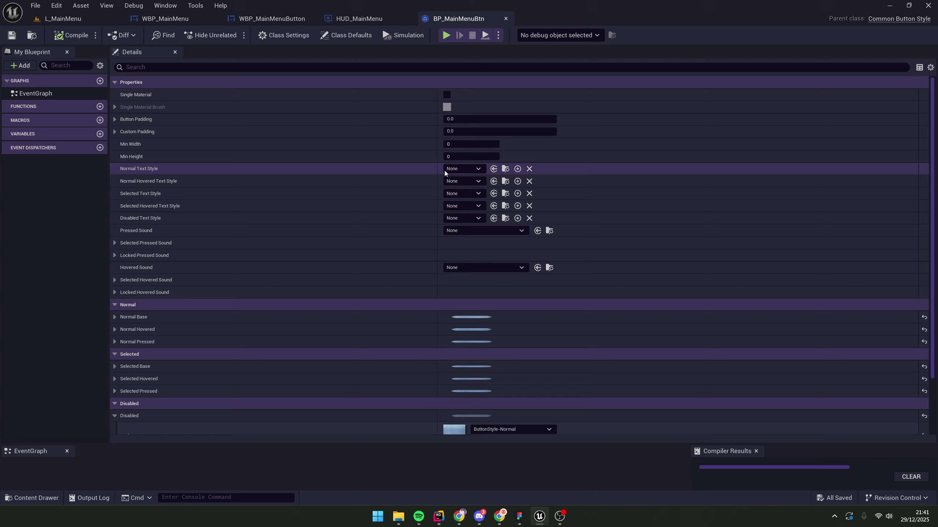
{"action": "left_click", "coordinate": [268, 18]}
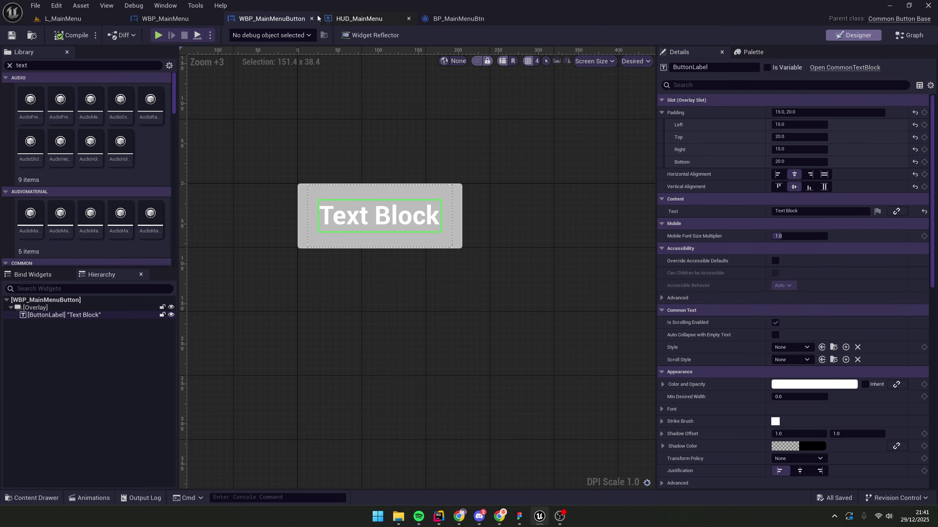
{"action": "left_click", "coordinate": [194, 19]}
{"action": "left_click", "coordinate": [39, 331]}
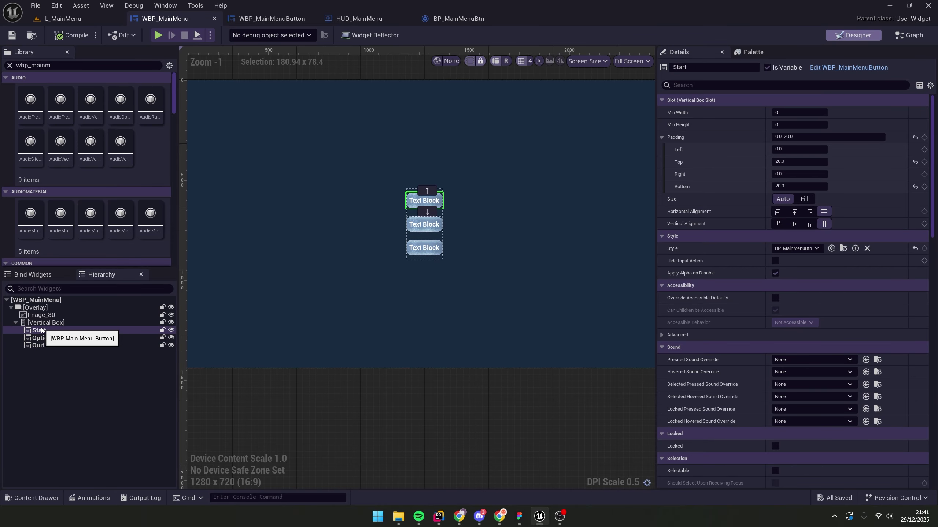
{"action": "right_click", "coordinate": [799, 117]}
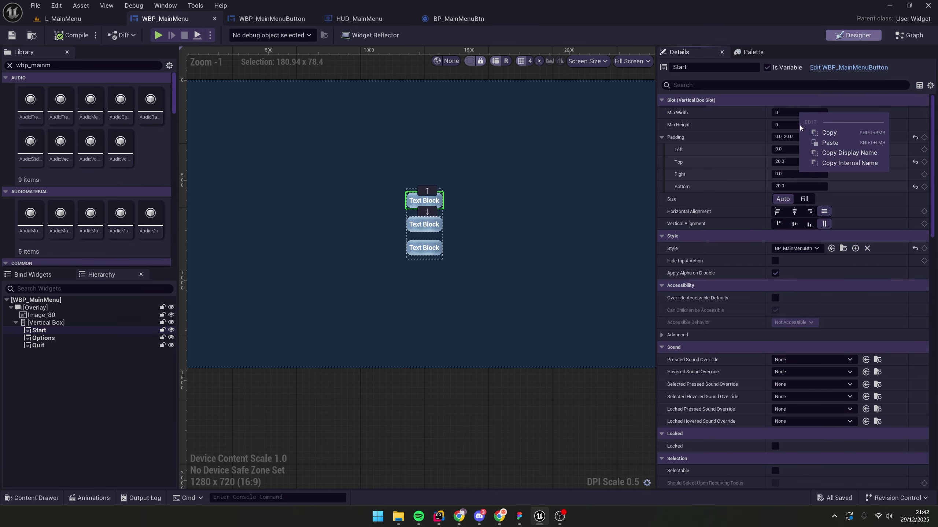
{"action": "left_click", "coordinate": [754, 121]}
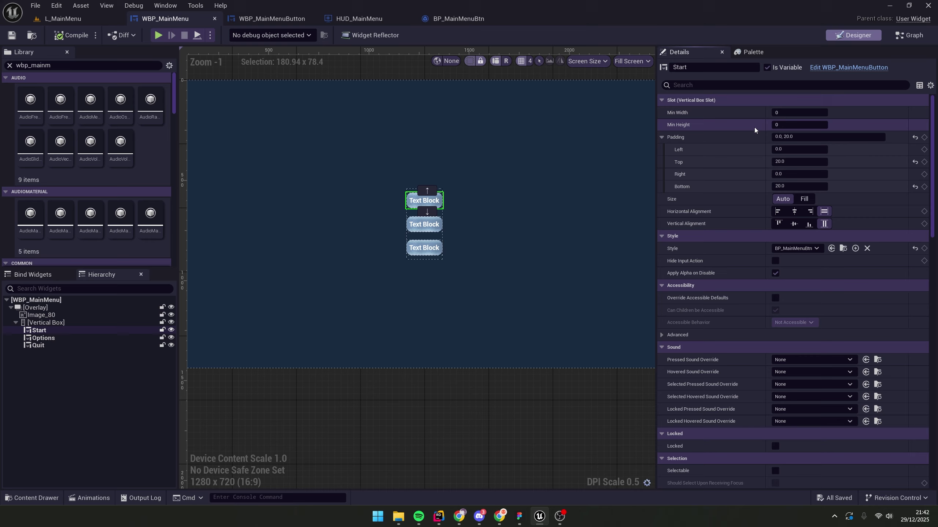
Set Min Width to 680 and Min Height to 120 in BP_MainMenuBtn, save it, and check the resized buttons in WBP_MainMenu.
{"action": "left_click", "coordinate": [465, 21]}
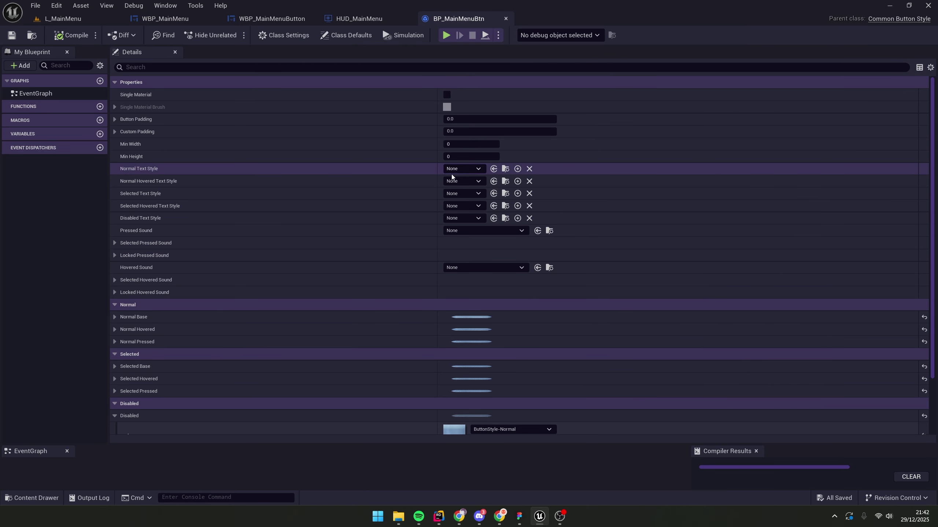
{"action": "left_click", "coordinate": [485, 145]}
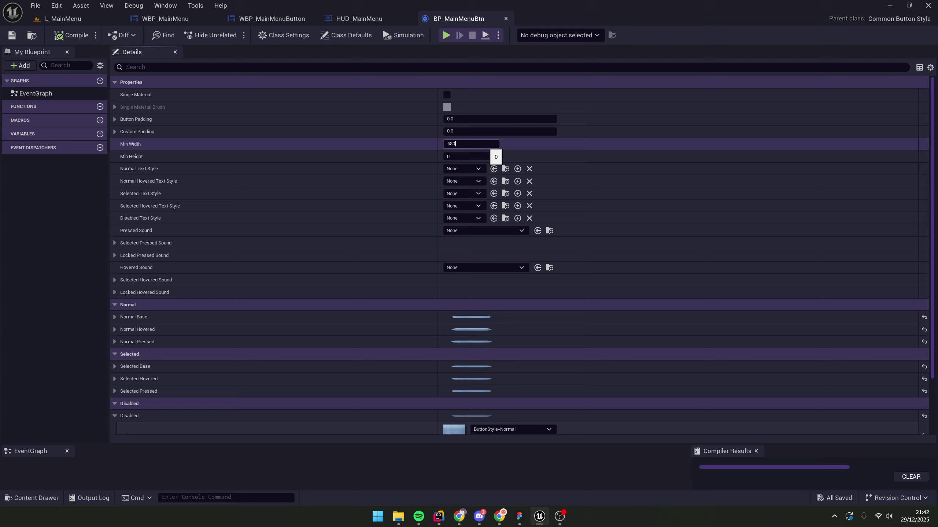
{"action": "left_click", "coordinate": [471, 156]}
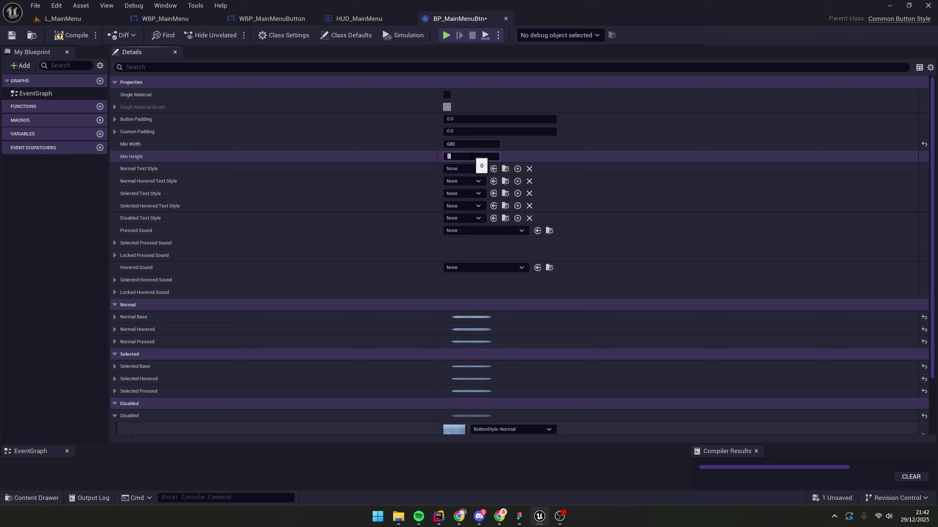
{"action": "key", "text": "Return"}
{"action": "key", "text": "ctrl+s"}
{"action": "left_click", "coordinate": [270, 18]}
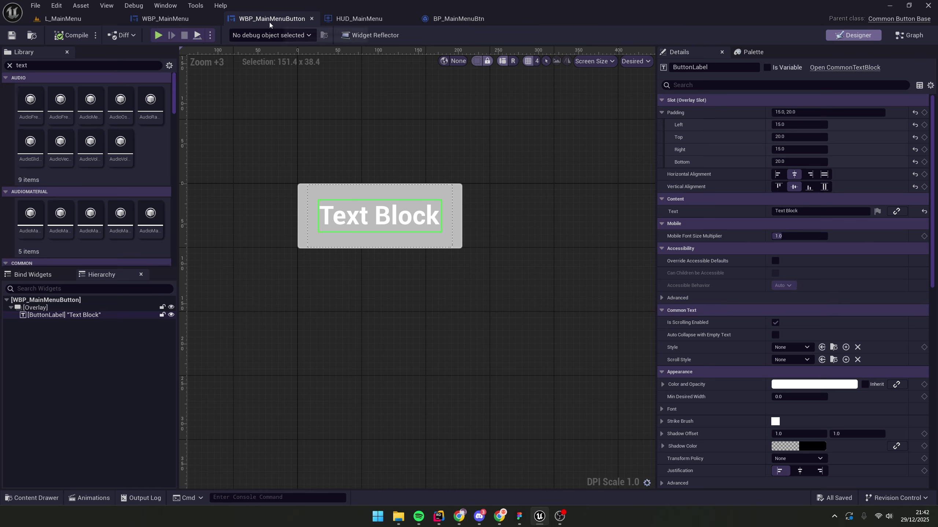
{"action": "left_click", "coordinate": [140, 20]}
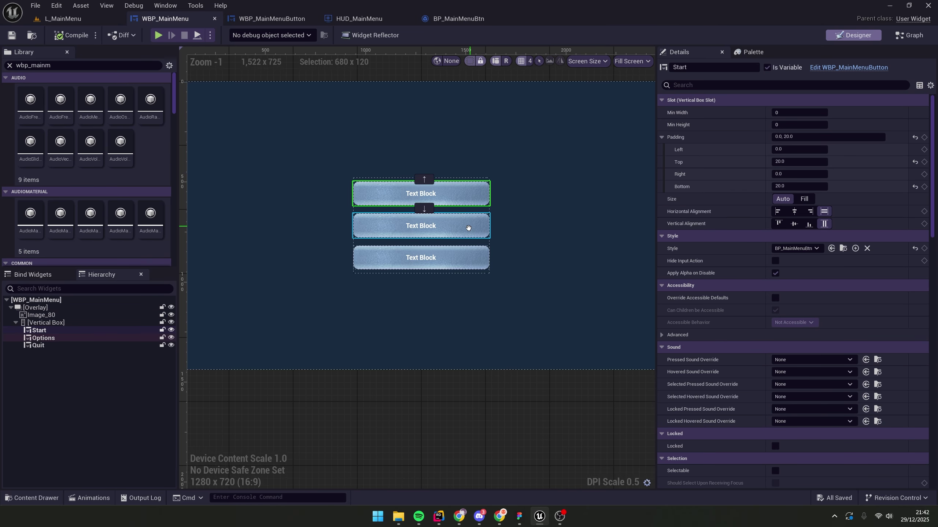
{"action": "scroll", "coordinate": [468, 228], "scroll_direction": "down", "scroll_amount": 1}
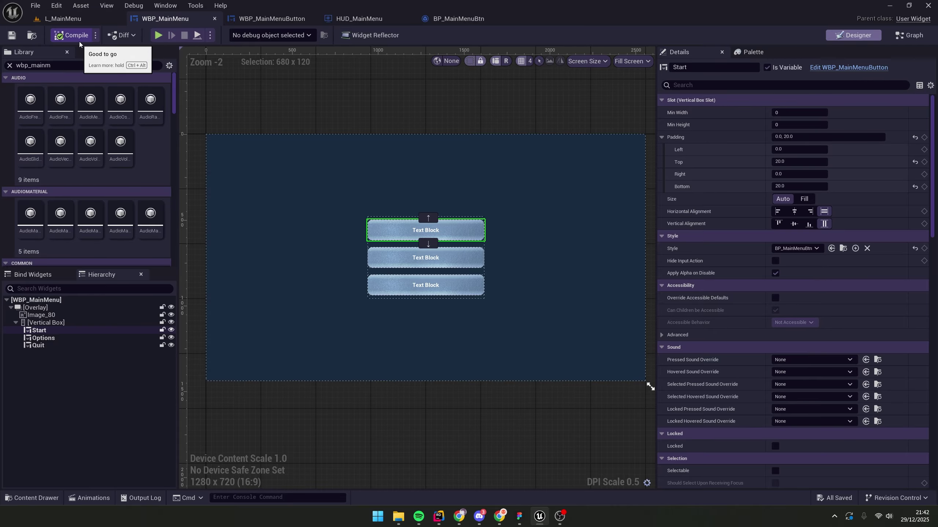
{"action": "left_click", "coordinate": [380, 92]}
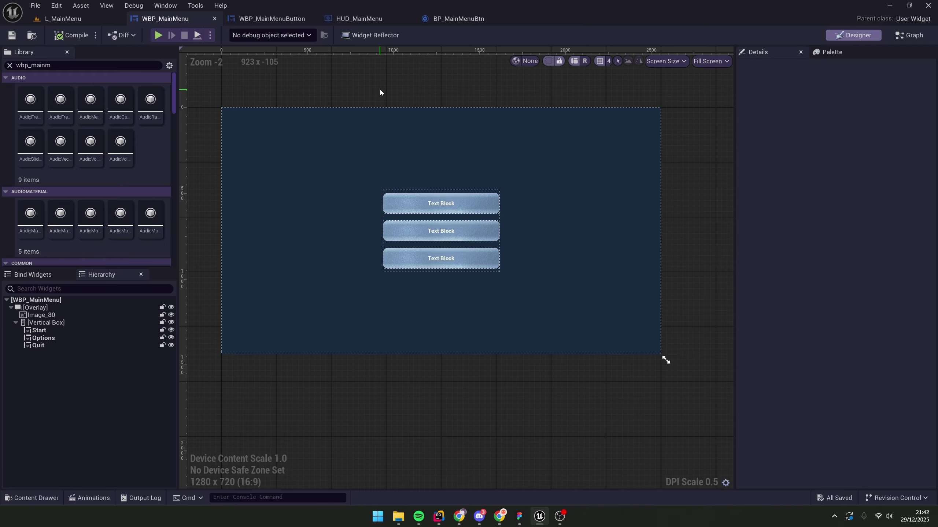
Change the ButtonLabel text in WBP_MainMenuButton to [LABEL] and make ButtonLabel a variable.
{"action": "left_click", "coordinate": [272, 18]}
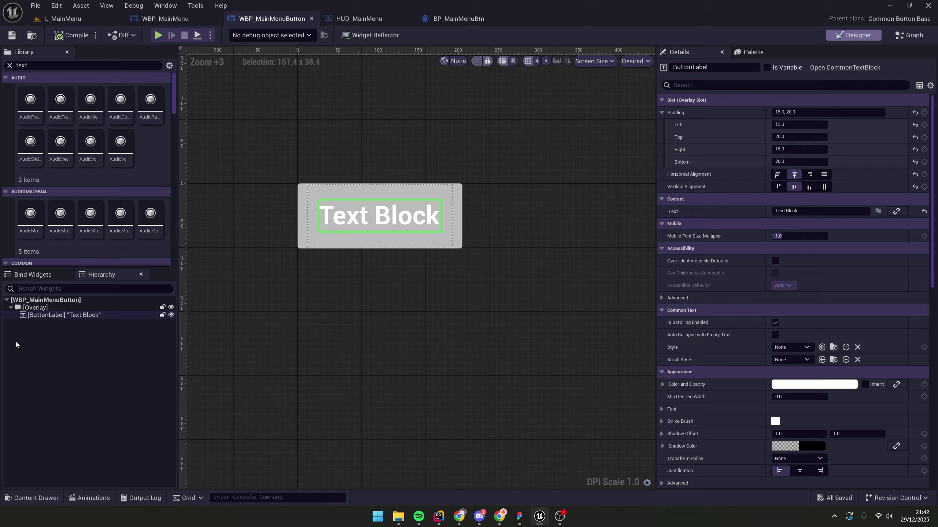
{"action": "left_click", "coordinate": [62, 316]}
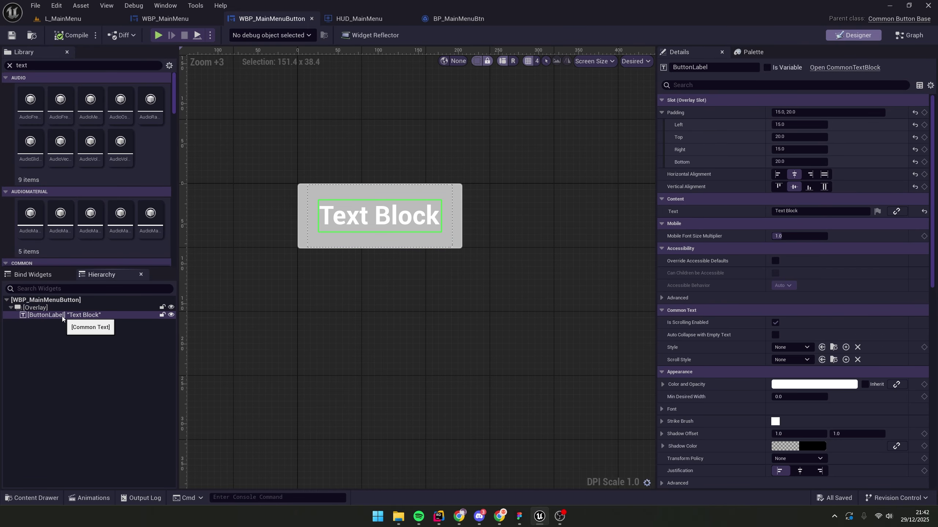
{"action": "left_click", "coordinate": [833, 213]}
{"action": "key", "text": "BackSpace"}
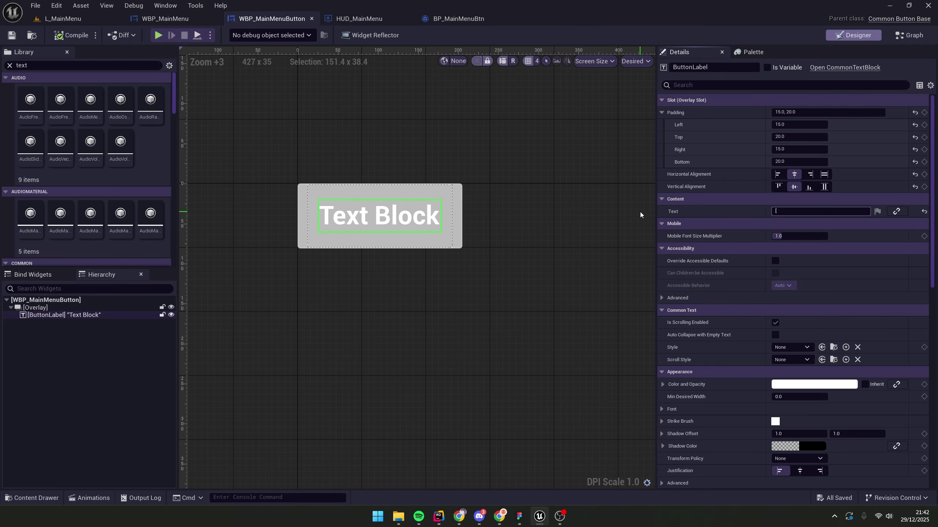
{"action": "type", "text": "[LABEL"}
{"action": "key", "text": "Return"}
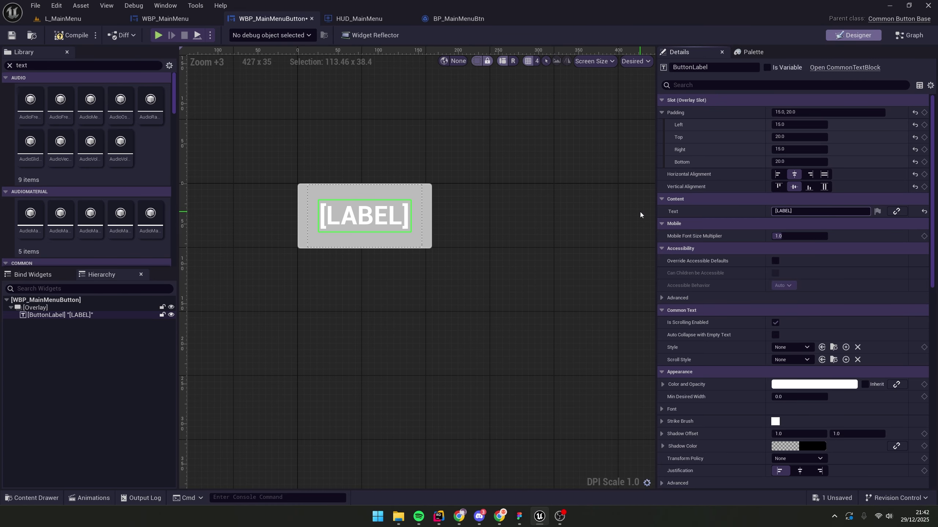
{"action": "left_click", "coordinate": [640, 213]}
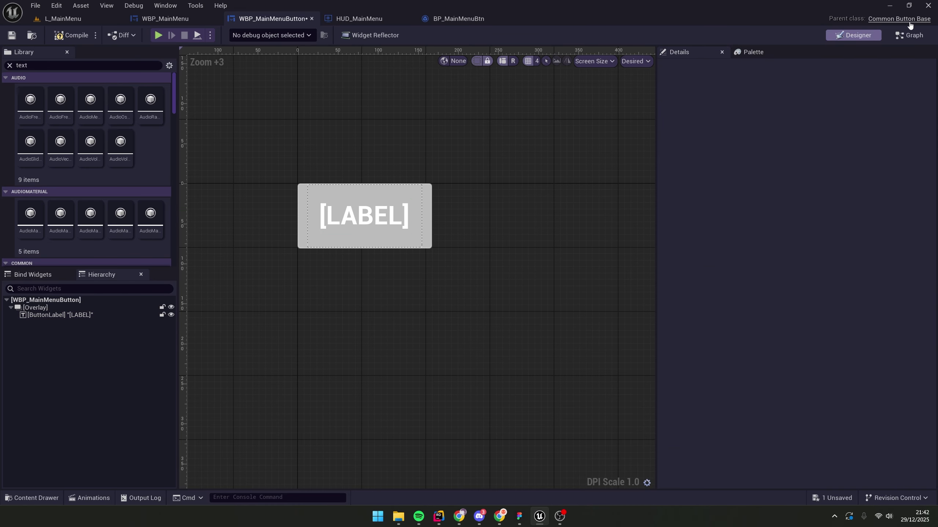
{"action": "left_click", "coordinate": [102, 316]}
{"action": "left_click", "coordinate": [777, 67]}
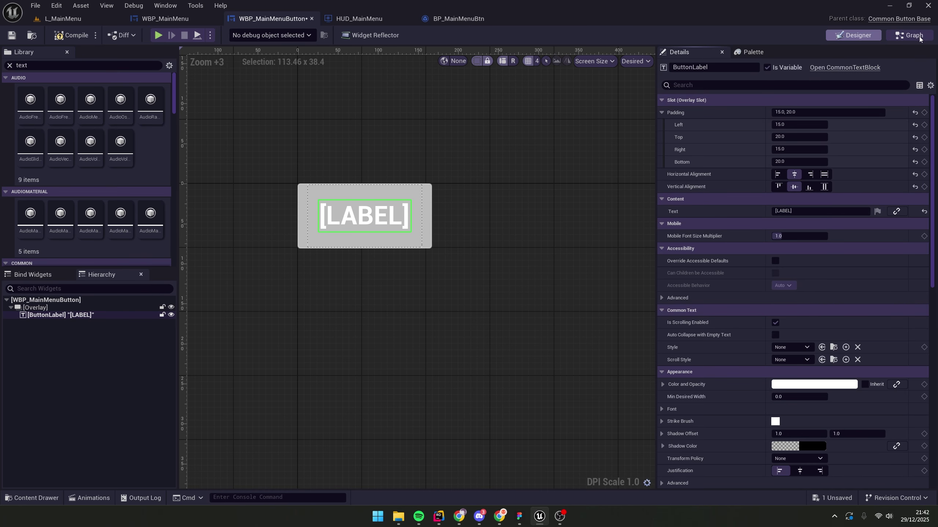
In the WBP_MainMenuButton event graph, have Event Pre Construct call SetText (Text) with ButtonLabel as the target.
{"action": "left_click", "coordinate": [909, 35]}
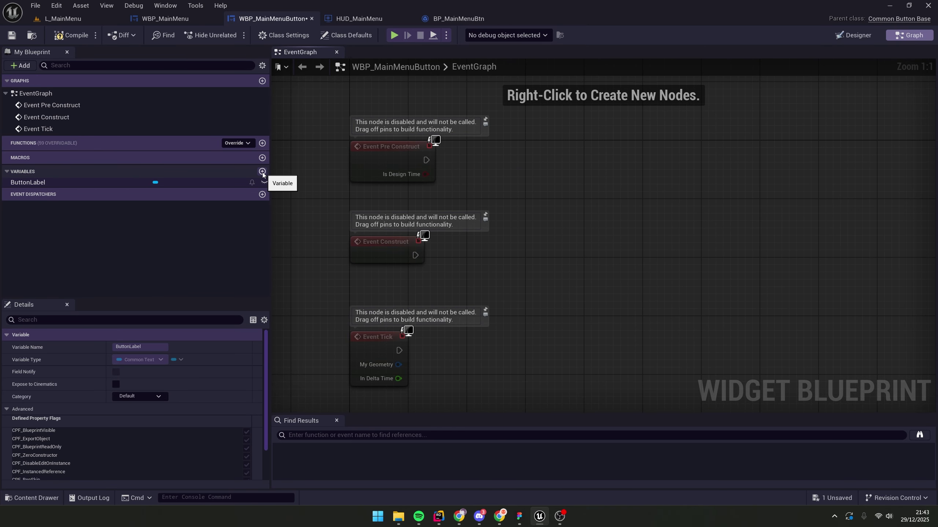
{"action": "left_click_drag", "start_coordinate": [260, 182], "coordinate": [483, 167]}
{"action": "left_click", "coordinate": [413, 205]}
{"action": "type", "text": "set text"}
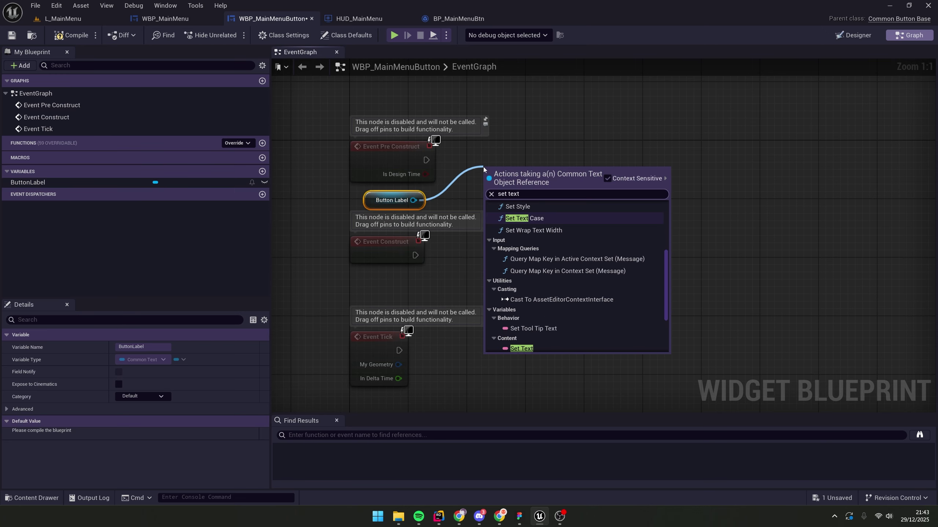
{"action": "left_click", "coordinate": [521, 349]}
{"action": "left_click_drag", "start_coordinate": [485, 206], "coordinate": [513, 161]}
{"action": "left_click_drag", "start_coordinate": [426, 161], "coordinate": [507, 148]}
Add a variable named ButtonLabelText to WBP_MainMenuButton and set its type to Text.
{"action": "left_click", "coordinate": [262, 171]}
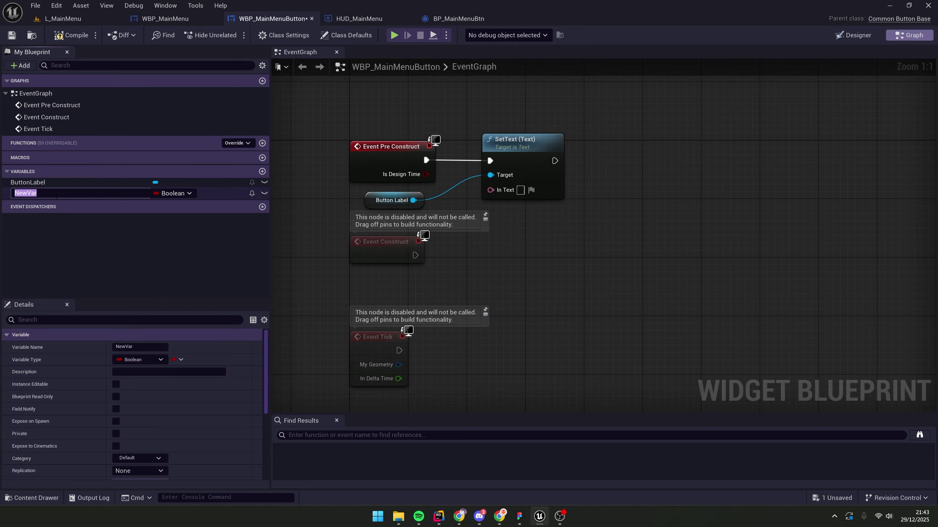
{"action": "type", "text": "Butt"}
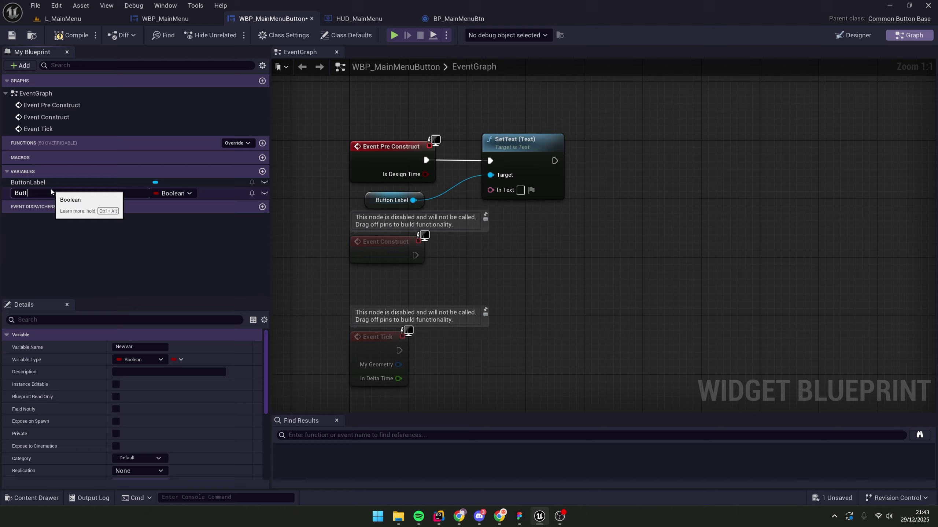
{"action": "type", "text": "onLabelText"}
{"action": "key", "text": "Return"}
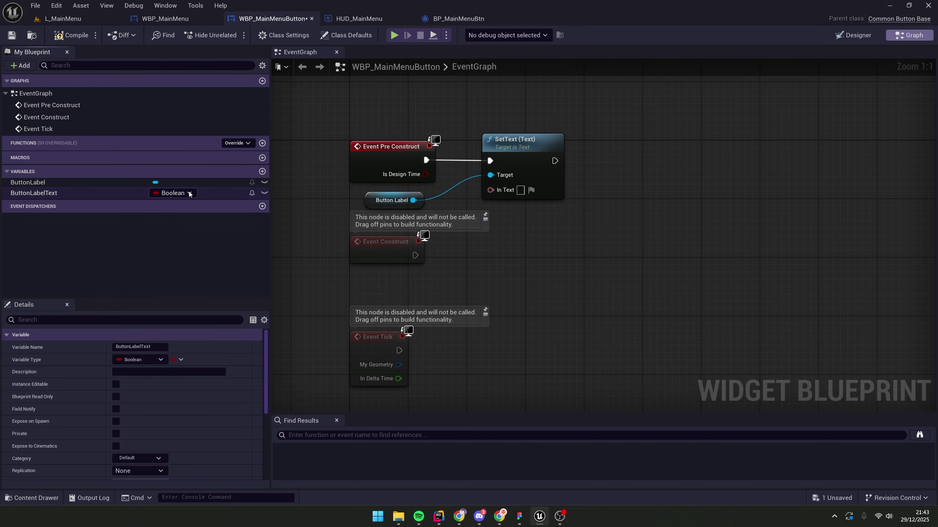
{"action": "left_click", "coordinate": [173, 193]}
{"action": "left_click", "coordinate": [191, 280]}
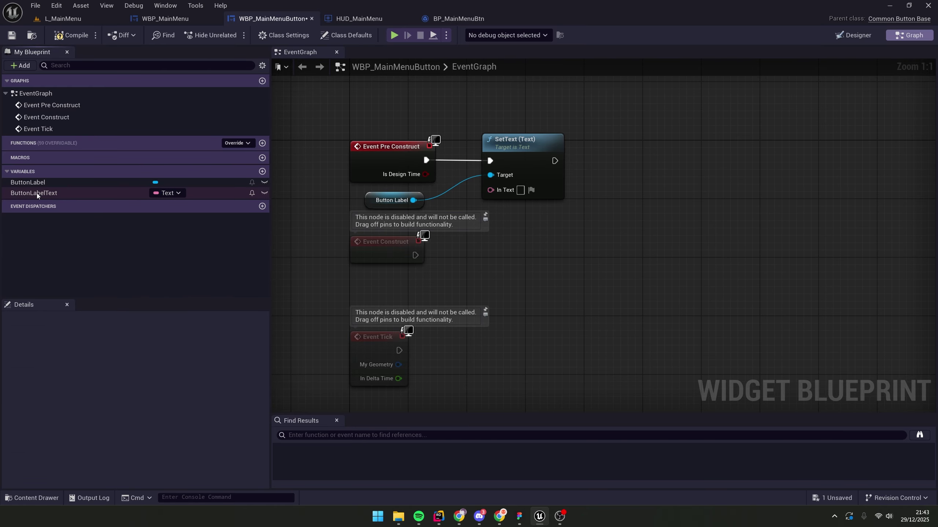
Delete the unused Event Construct and Event Tick nodes, connect ButtonLabelText to SetText's In Text, and compile the blueprint.
{"action": "left_click_drag", "start_coordinate": [334, 232], "coordinate": [437, 379]}
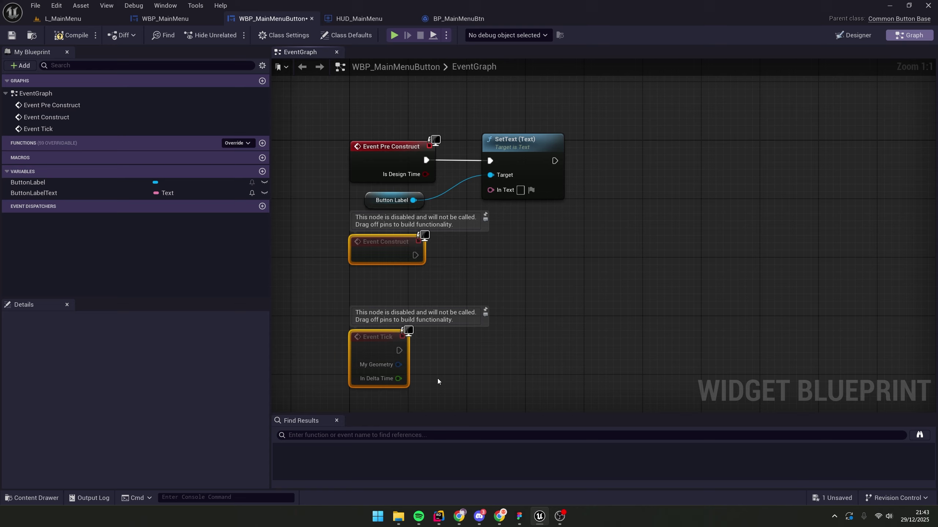
{"action": "key", "text": "Delete"}
{"action": "left_click_drag", "start_coordinate": [68, 169], "coordinate": [490, 188]}
{"action": "left_click", "coordinate": [415, 237]}
{"action": "left_click", "coordinate": [72, 35]}
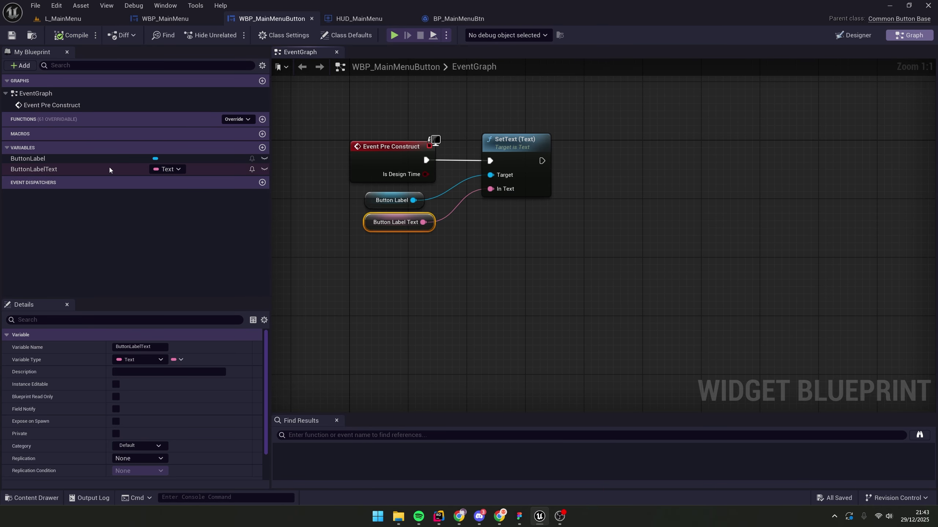
Make ButtonLabelText instance editable and close WBP_MainMenuButton to return to WBP_MainMenu.
{"action": "scroll", "coordinate": [82, 434], "scroll_direction": "down", "scroll_amount": 3}
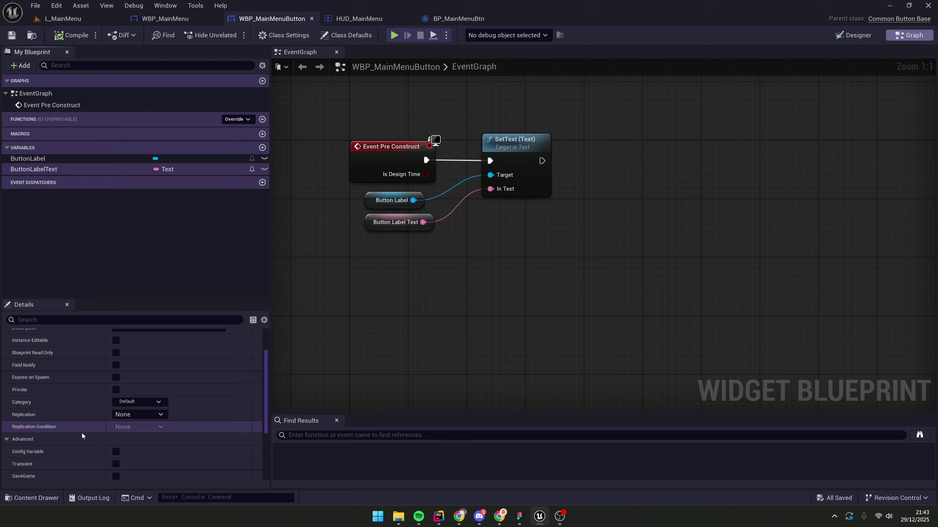
{"action": "left_click", "coordinate": [116, 340]}
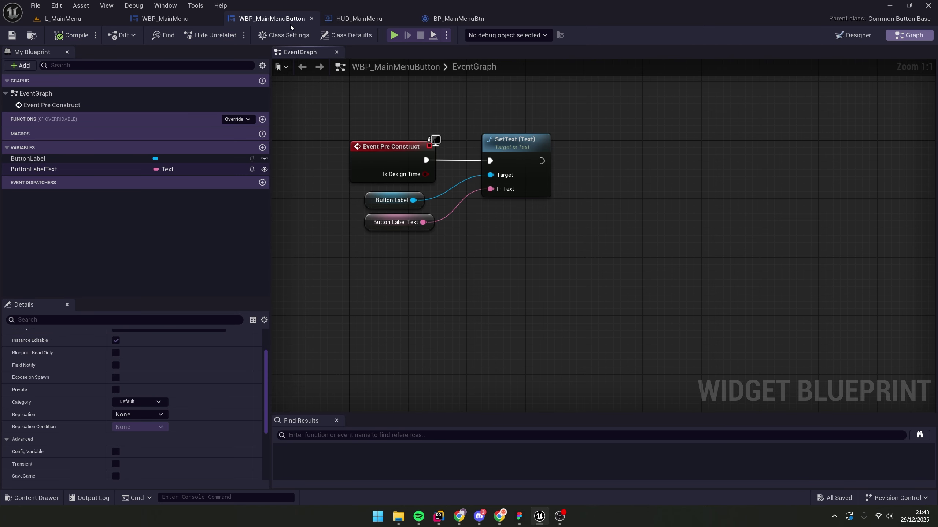
{"action": "left_click", "coordinate": [831, 36]}
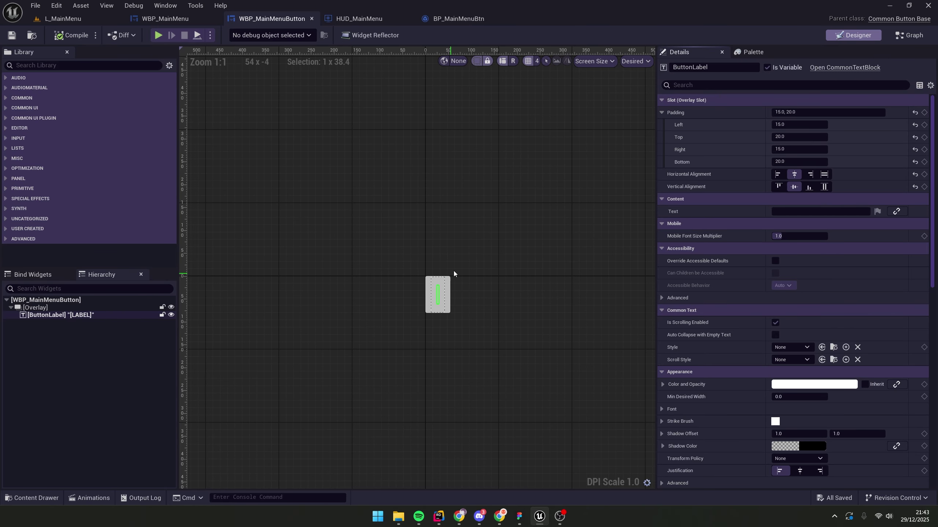
{"action": "left_click", "coordinate": [311, 19]}
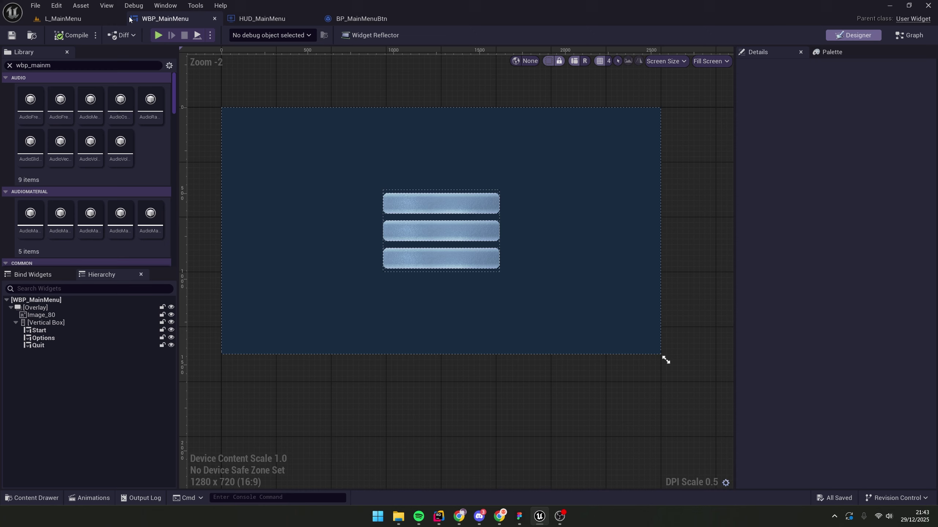
Set the Start button's Button Label Text to Start.
{"action": "left_click", "coordinate": [57, 331]}
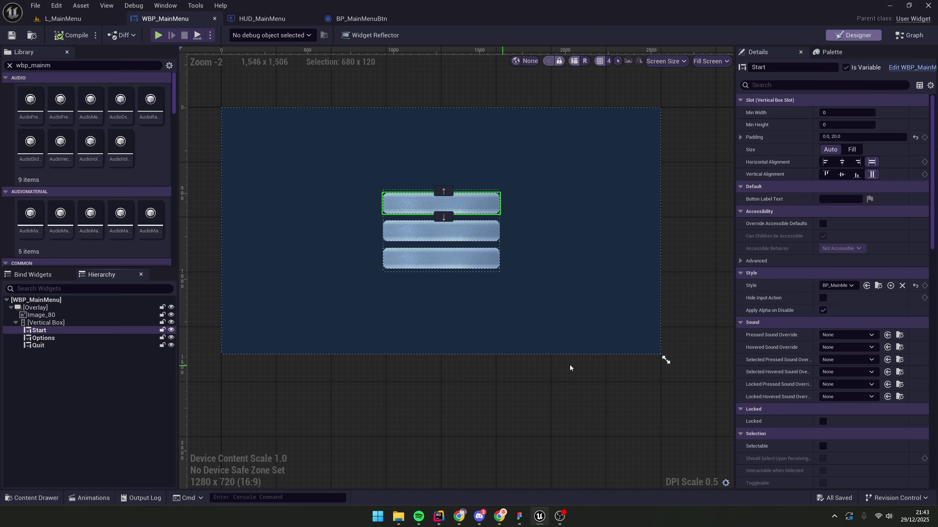
{"action": "left_click", "coordinate": [834, 202]}
{"action": "type", "text": "Sta"}
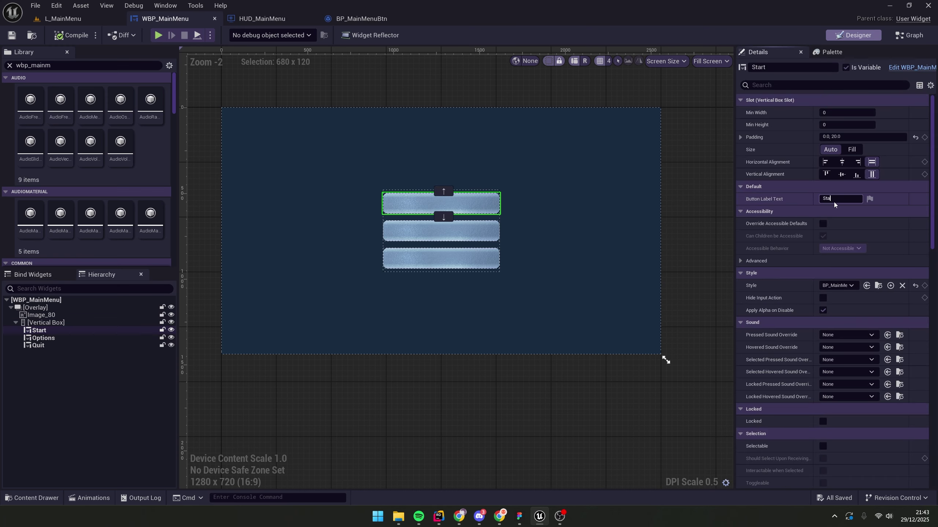
{"action": "type", "text": "rt"}
{"action": "key", "text": "Return"}
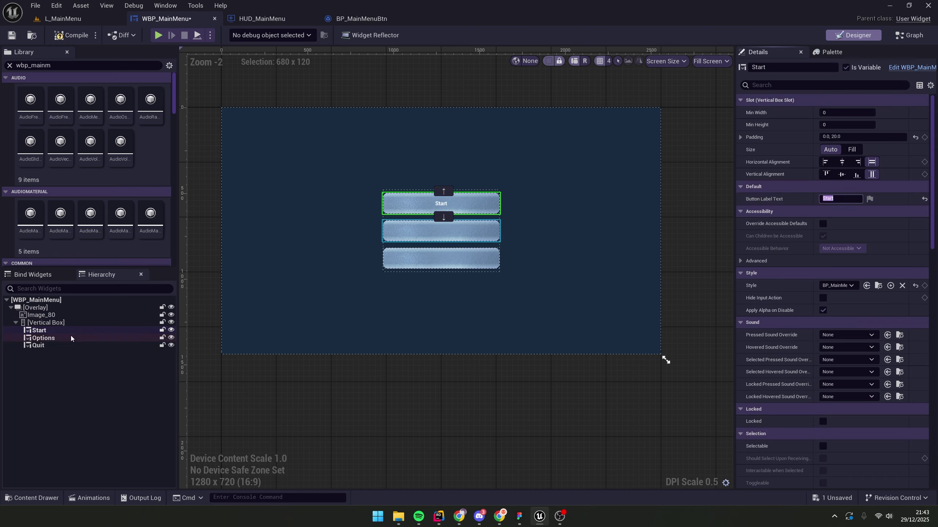
Set the Button Label Text to Options on the Options button and Quit on the Quit button, and compile WBP_MainMenu.
{"action": "left_click", "coordinate": [71, 338]}
{"action": "left_click", "coordinate": [823, 198]}
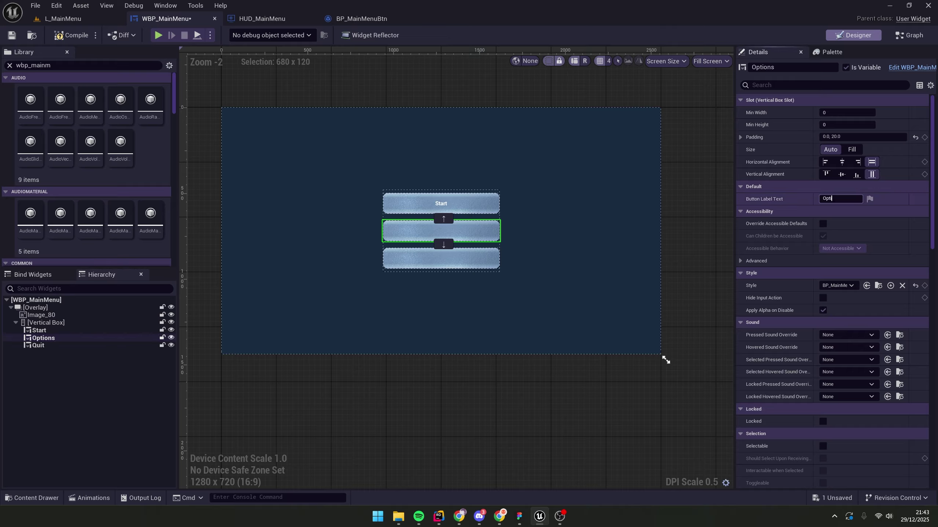
{"action": "type", "text": "Option"}
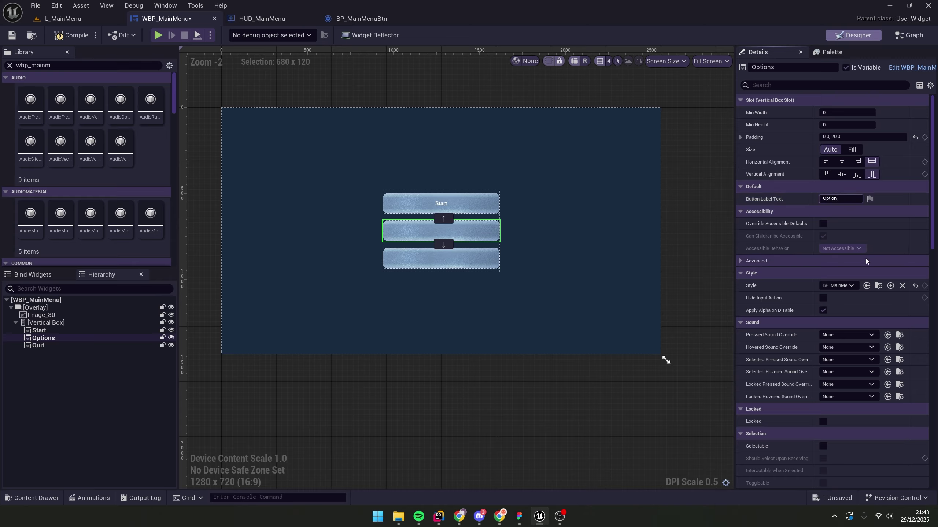
{"action": "type", "text": "s"}
{"action": "double_click", "coordinate": [41, 345]}
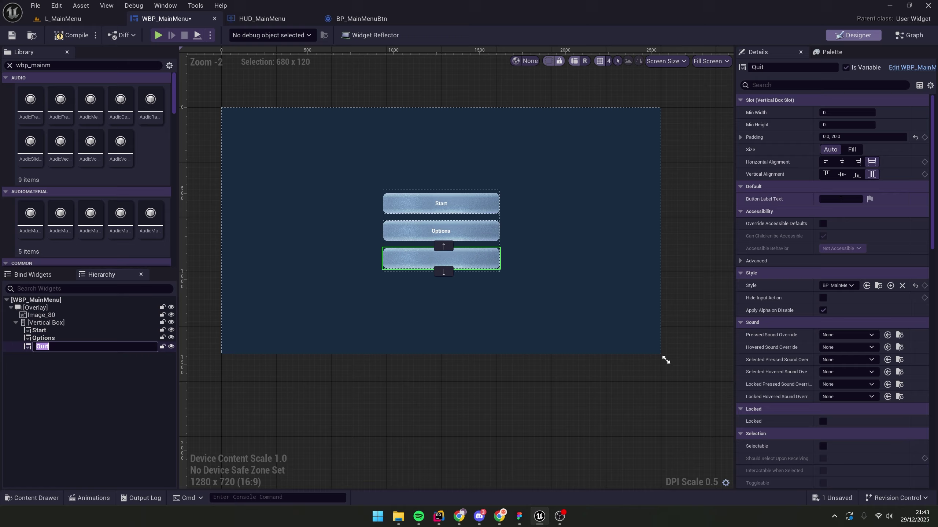
{"action": "left_click", "coordinate": [827, 200]}
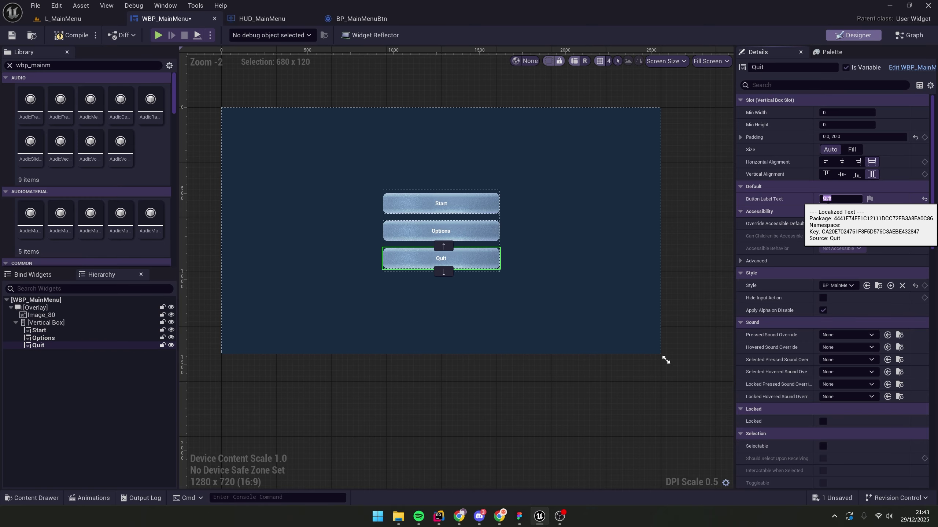
{"action": "left_click", "coordinate": [71, 35]}
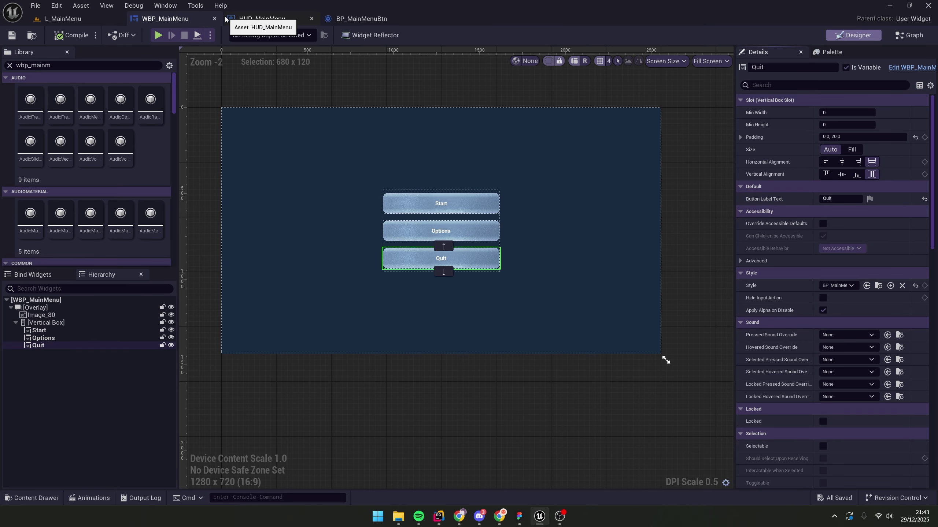
Review the labelled Start, Options and Quit buttons one by one in the menu layout.
{"action": "left_click", "coordinate": [286, 133]}
{"action": "right_click_drag", "start_coordinate": [218, 107], "coordinate": [233, 122]}
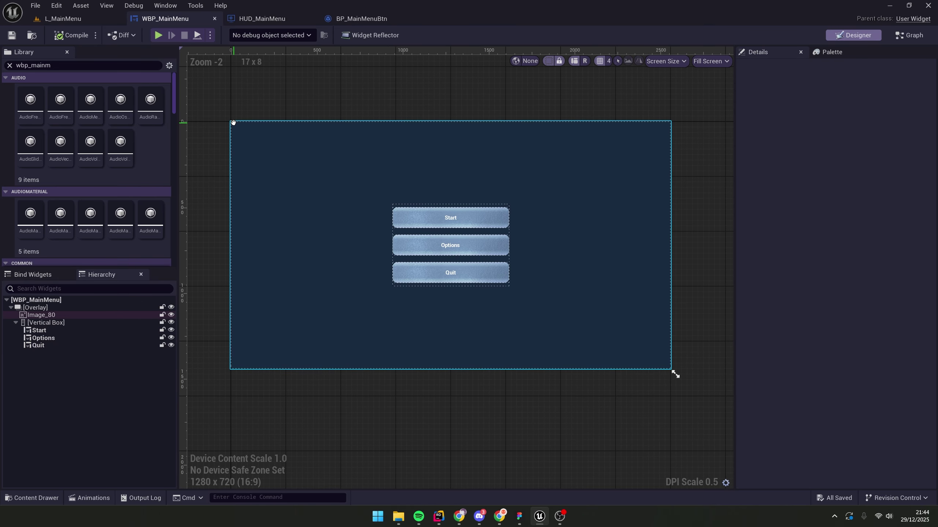
{"action": "scroll", "coordinate": [234, 125], "scroll_direction": "down", "scroll_amount": 1}
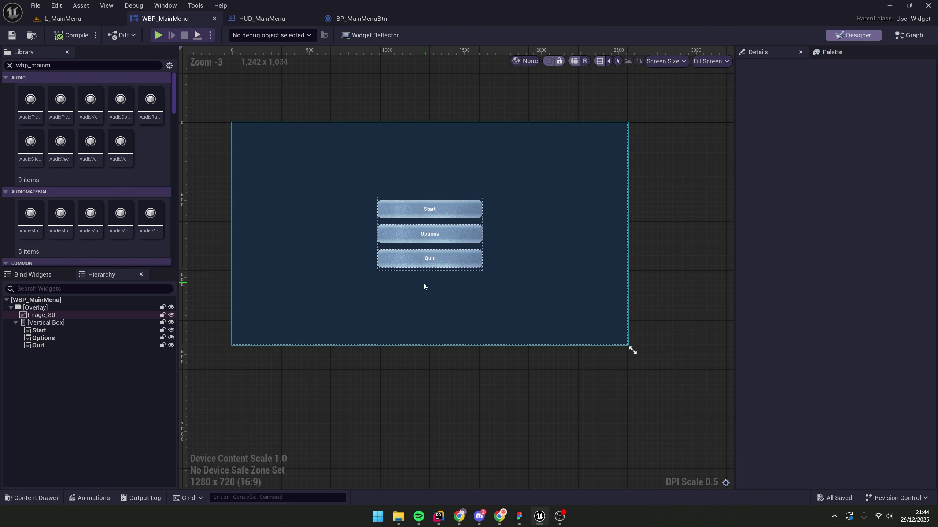
{"action": "left_click", "coordinate": [428, 211]}
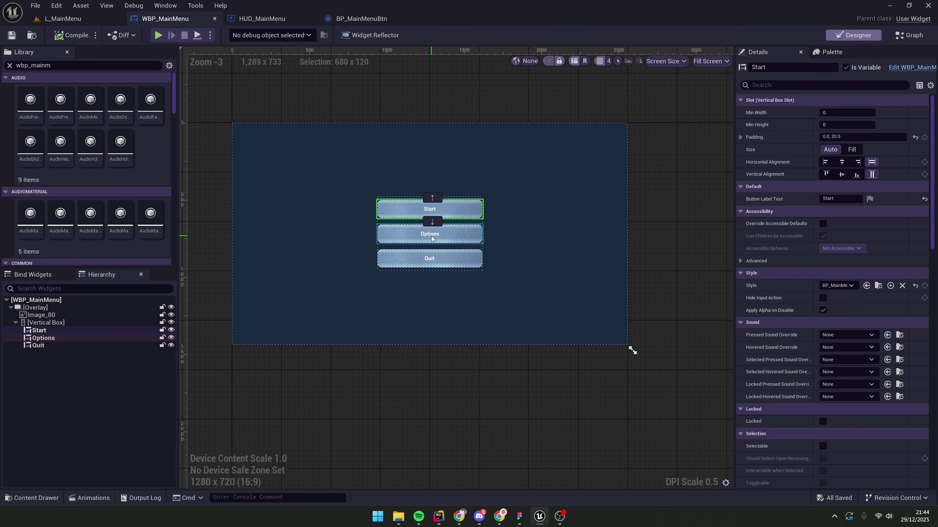
{"action": "left_click", "coordinate": [429, 235]}
{"action": "left_click", "coordinate": [428, 261]}
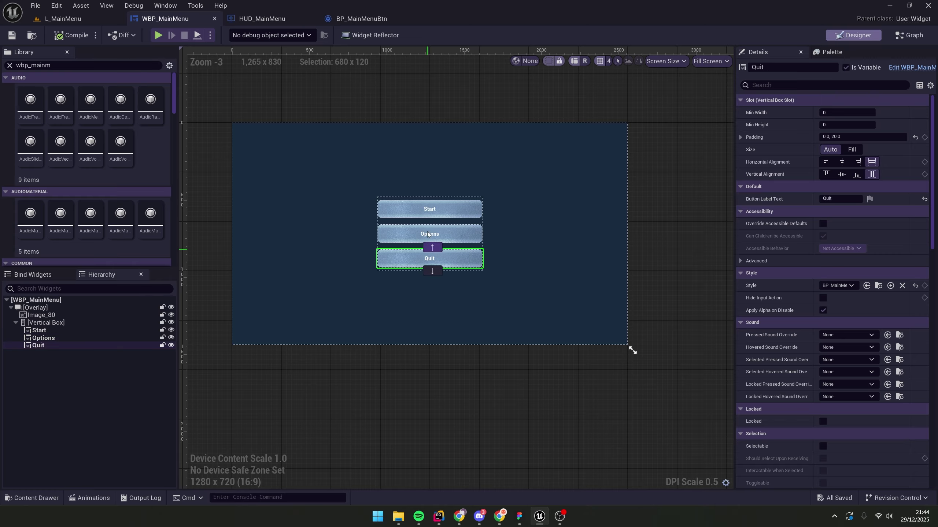
{"action": "left_click", "coordinate": [430, 211]}
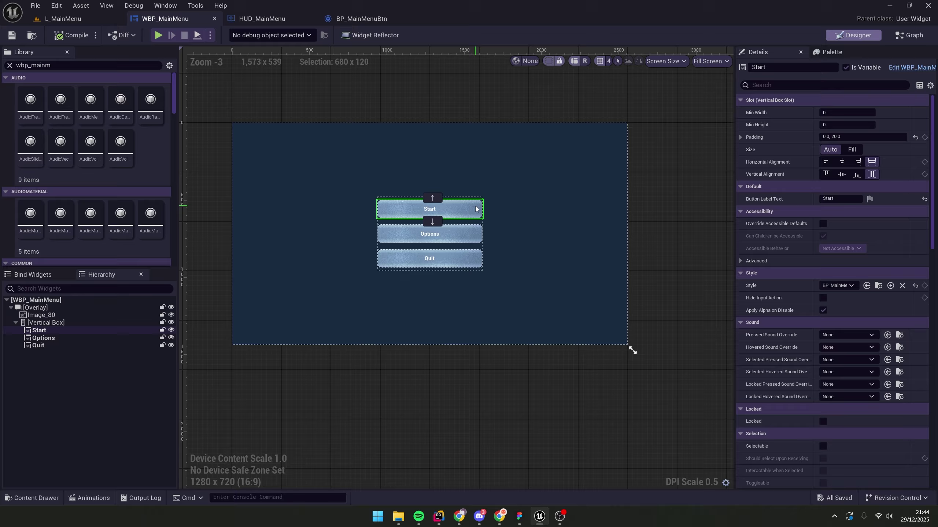
In the UI/Styles folder, create a Blueprint class based on CommonTextStyle and name it BP_MainMenu_Normal.
{"action": "left_click", "coordinate": [91, 17]}
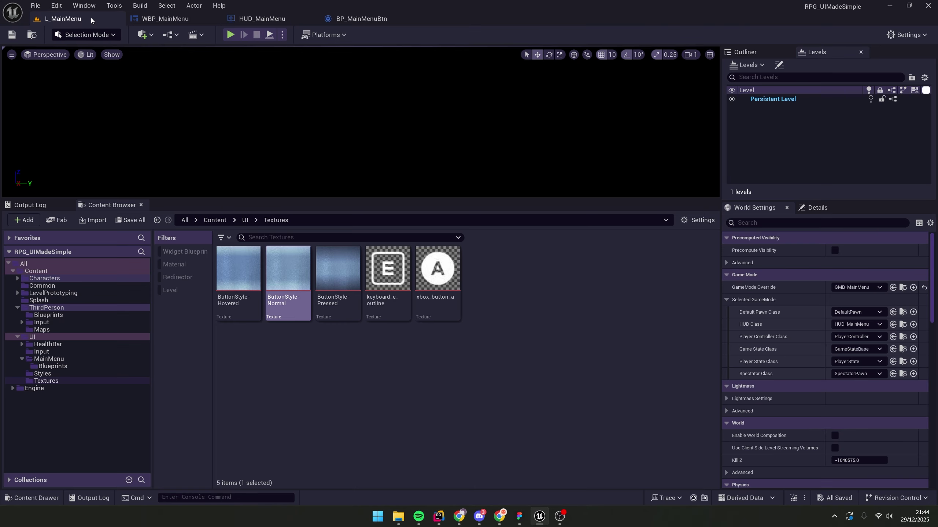
{"action": "left_click", "coordinate": [80, 375]}
{"action": "left_click", "coordinate": [232, 315]}
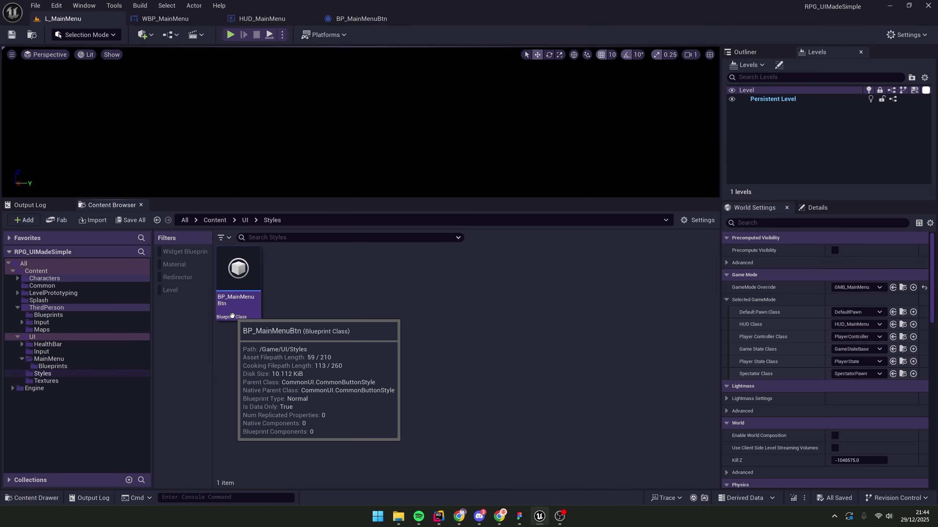
{"action": "right_click", "coordinate": [310, 342]}
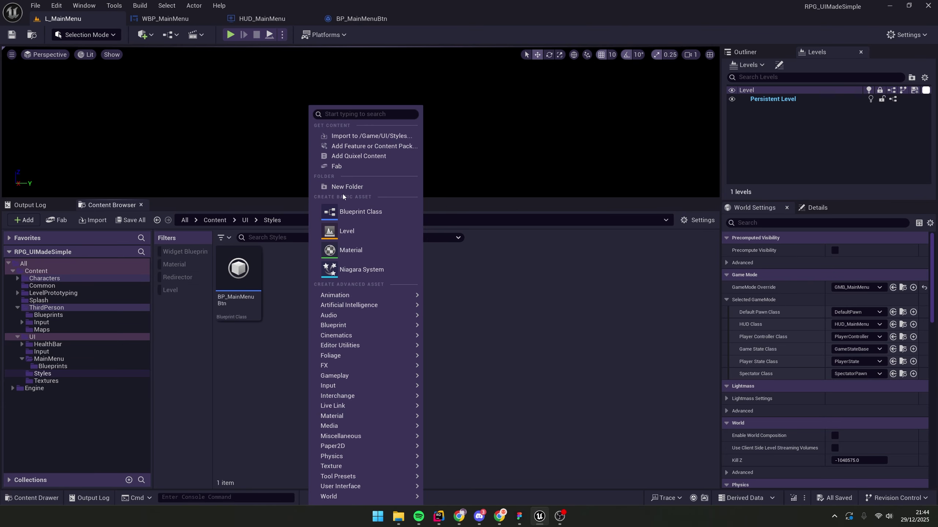
{"action": "left_click", "coordinate": [349, 211]}
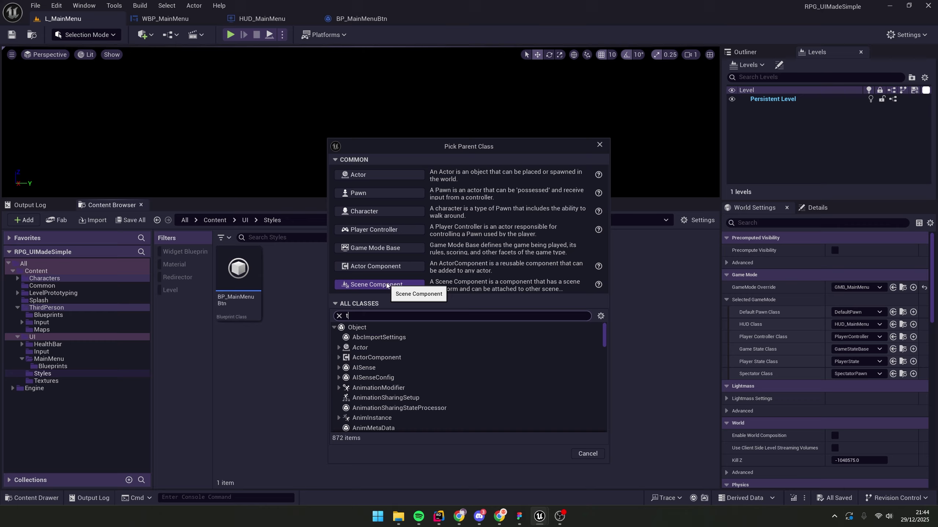
{"action": "type", "text": "textstyle"}
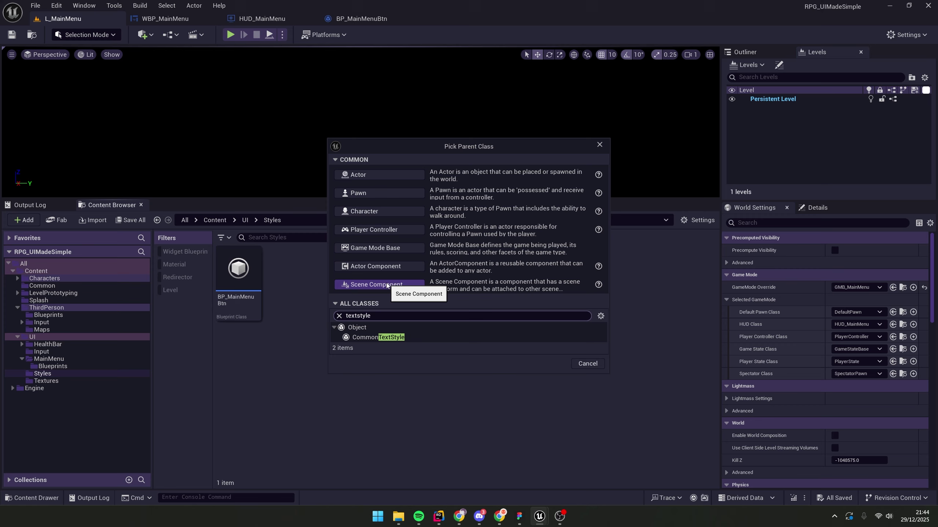
{"action": "left_click", "coordinate": [388, 337]}
{"action": "left_click", "coordinate": [550, 364]}
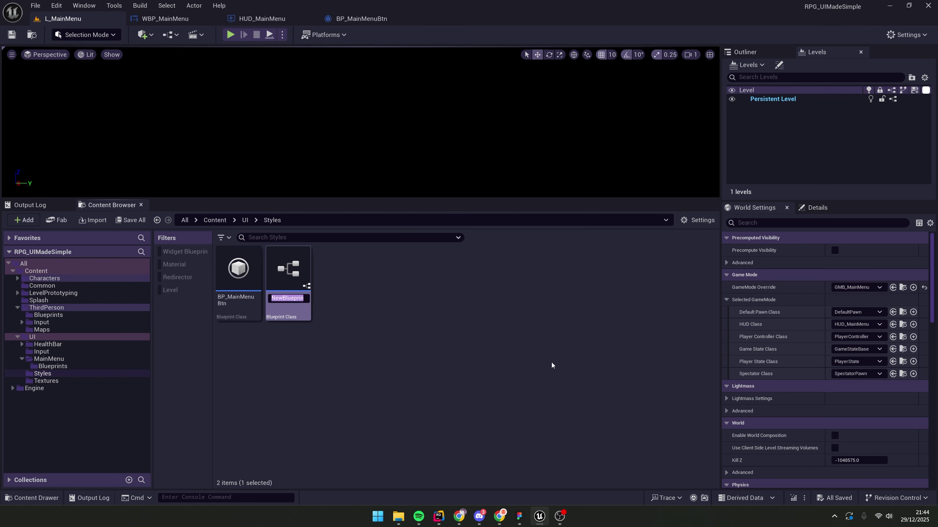
{"action": "type", "text": "BP_MainMen"}
{"action": "key", "text": "Return"}
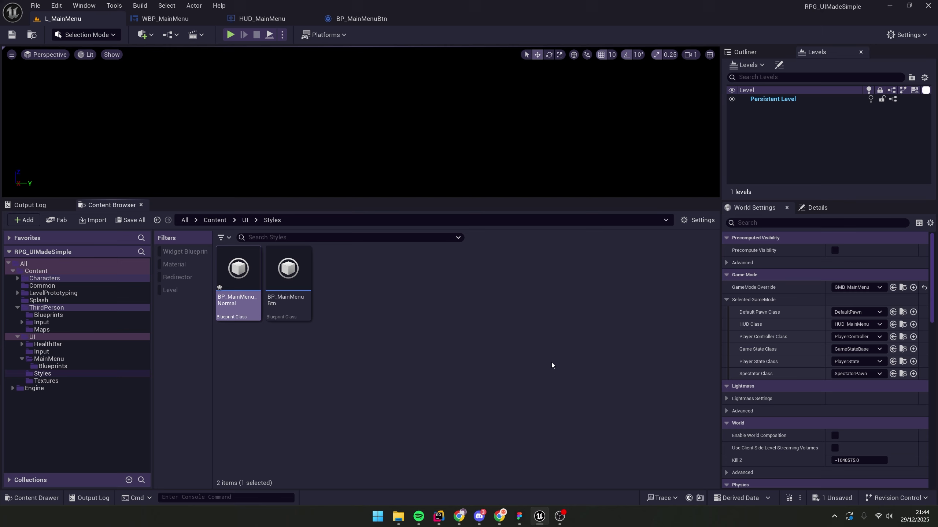
Open the BP_MainMenu_Normal text style, save it and look over its Strike Brush settings.
{"action": "double_click", "coordinate": [230, 286]}
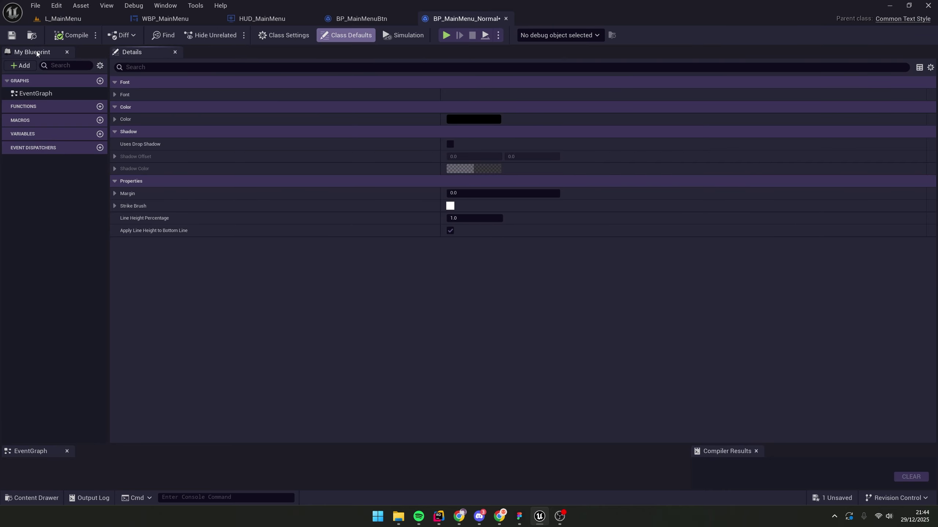
{"action": "left_click", "coordinate": [11, 36]}
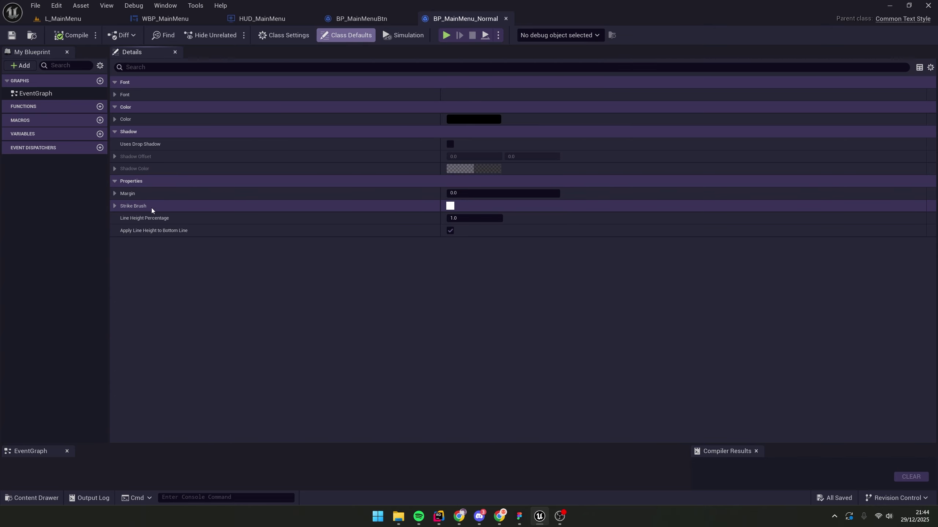
{"action": "left_click", "coordinate": [116, 206]}
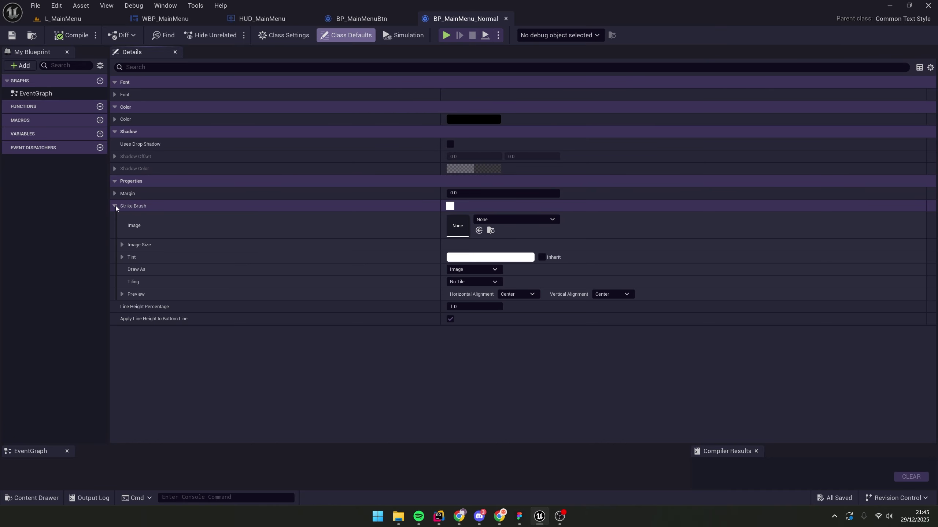
{"action": "left_click", "coordinate": [116, 205]}
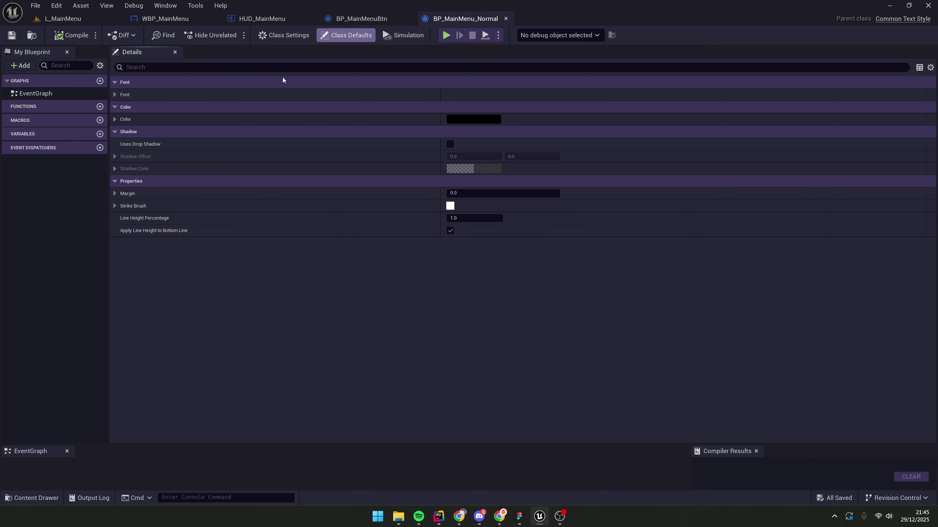
Set the text style's Font Family to Roboto and its font Size to 40.
{"action": "left_click", "coordinate": [114, 95]}
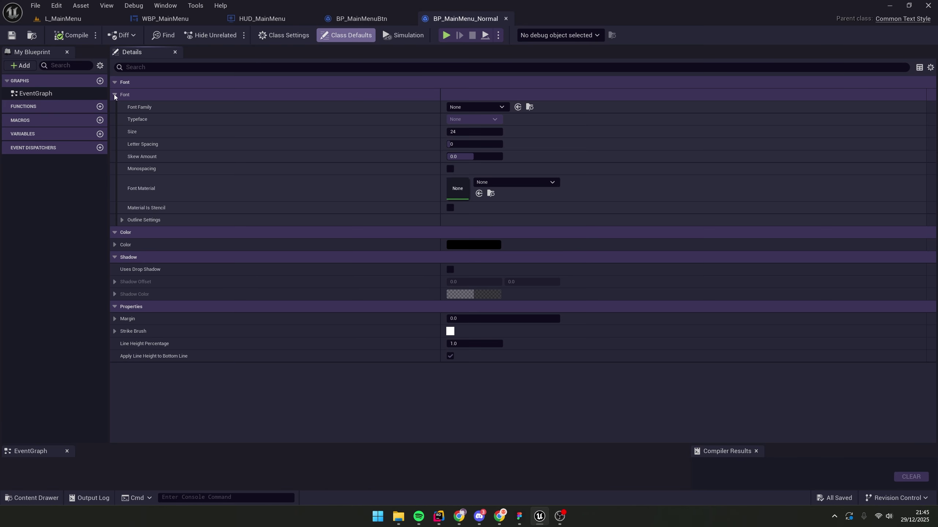
{"action": "left_click", "coordinate": [461, 107]}
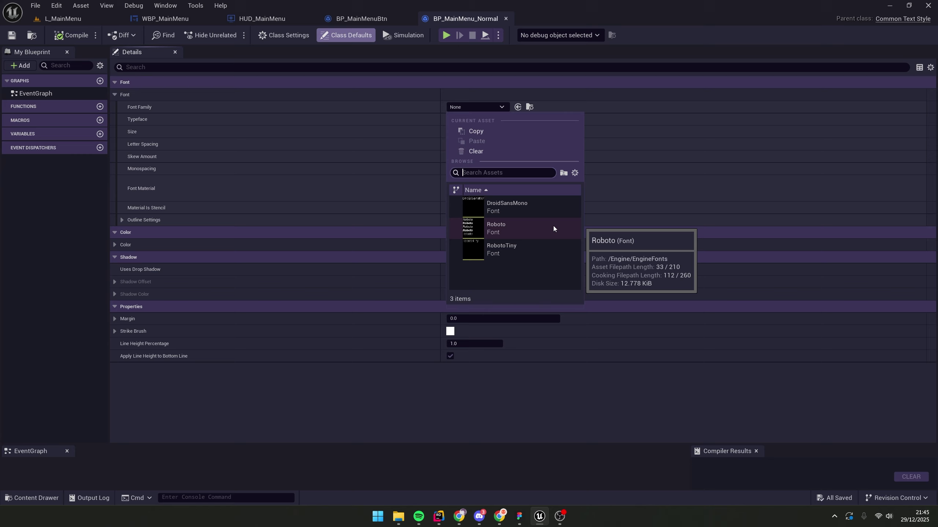
{"action": "left_click", "coordinate": [524, 231]}
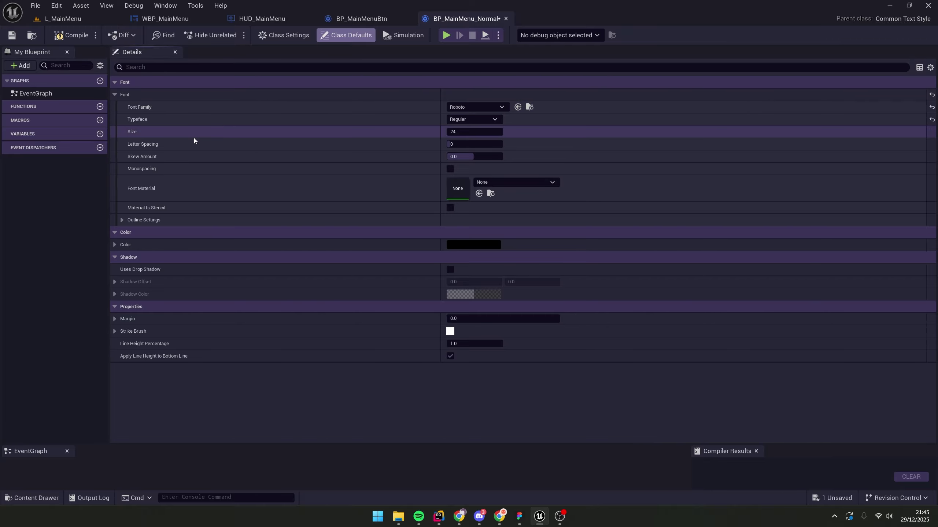
{"action": "left_click", "coordinate": [466, 131]}
{"action": "type", "text": "40"}
{"action": "key", "text": "Return"}
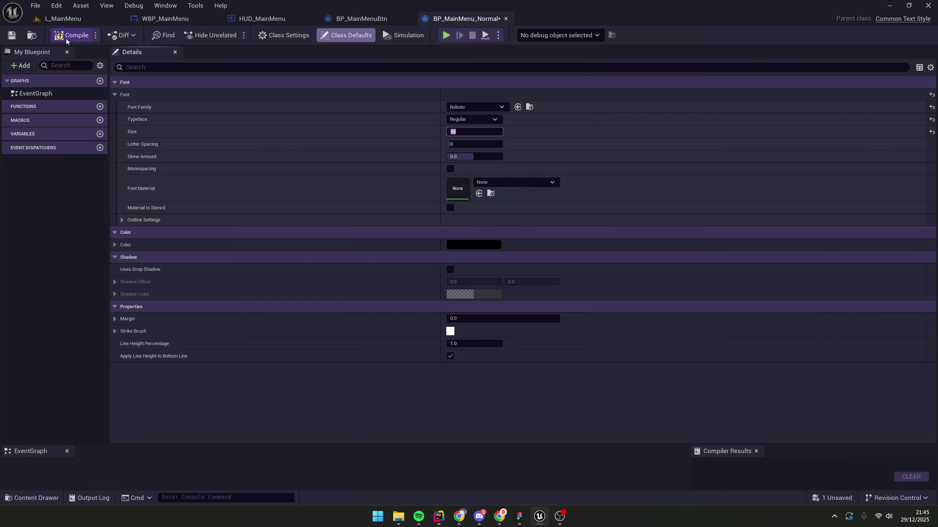
Set the text style's Color to Hex sRGB 191919, and compile and save the Blueprint.
{"action": "left_click", "coordinate": [465, 246]}
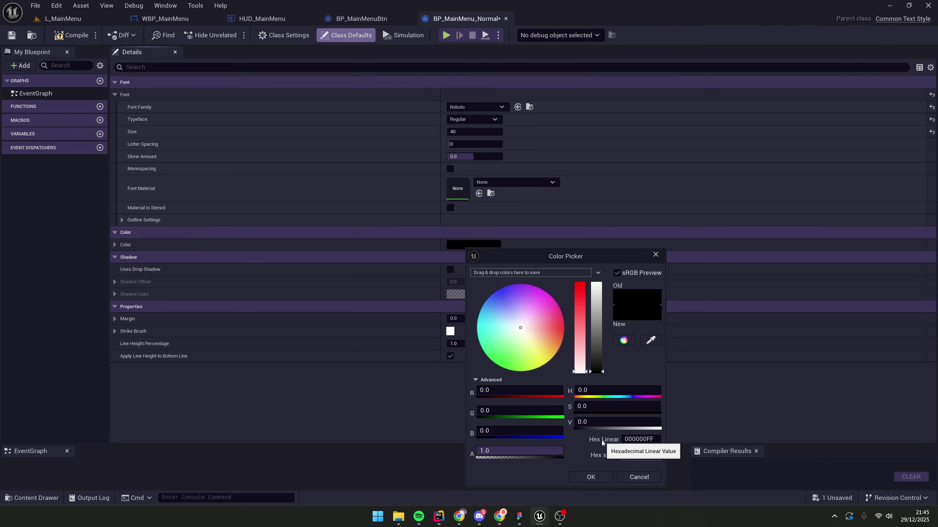
{"action": "left_click_drag", "start_coordinate": [624, 456], "coordinate": [717, 490]}
{"action": "type", "text": "191919"}
{"action": "left_click", "coordinate": [597, 478]}
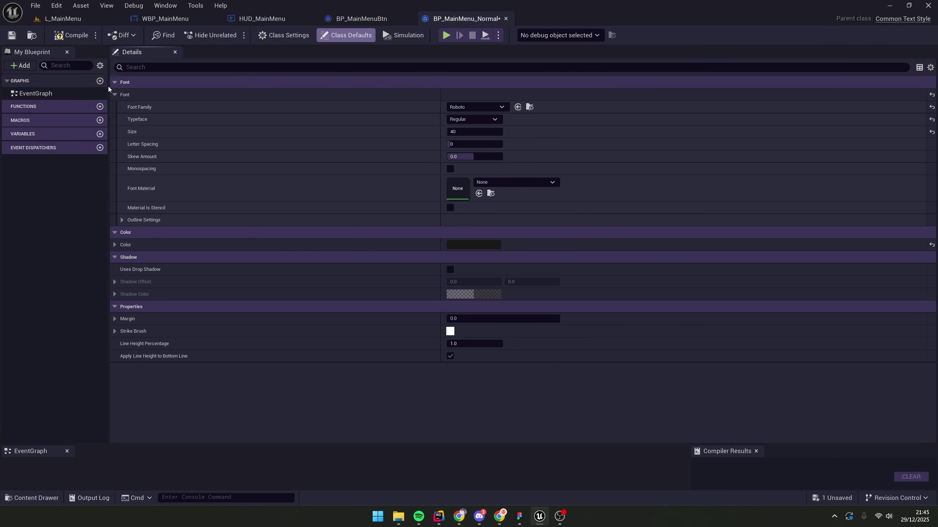
{"action": "left_click", "coordinate": [72, 35]}
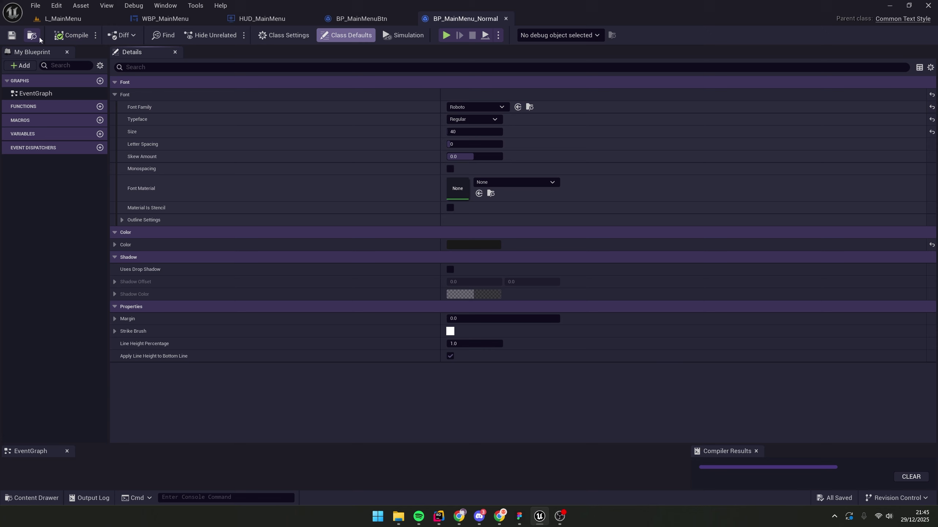
{"action": "left_click", "coordinate": [12, 35]}
Rename the BP_MainMenu_Normal asset in the Styles folder as BP_MainMenuText_Normal.
{"action": "left_click", "coordinate": [32, 35]}
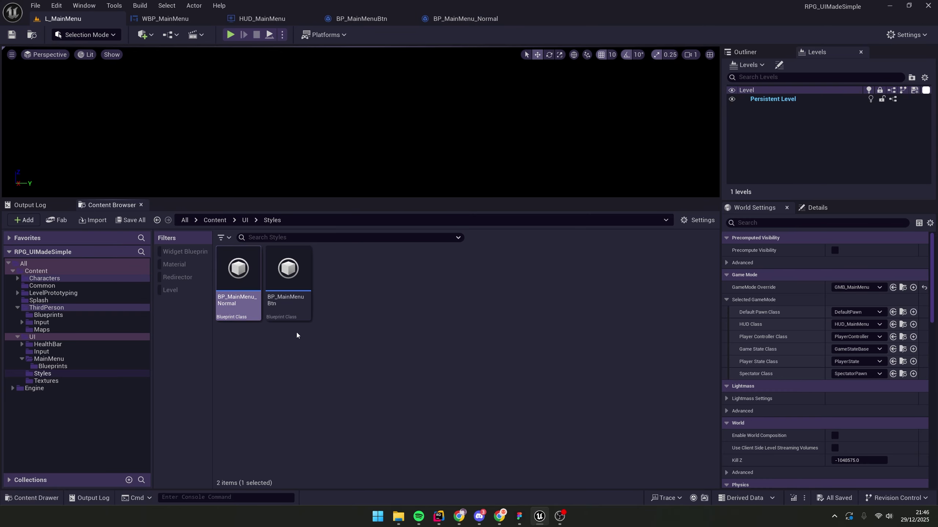
{"action": "left_click", "coordinate": [289, 301]}
{"action": "left_click", "coordinate": [239, 307]}
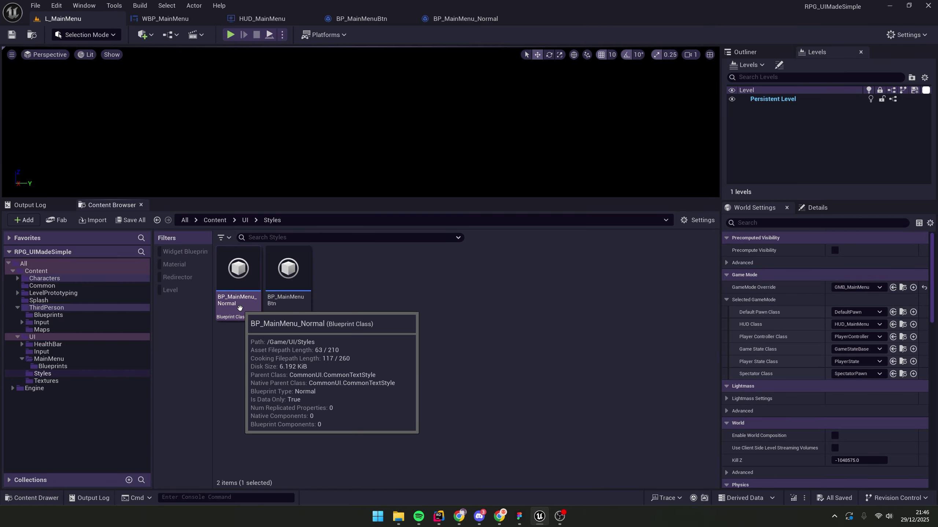
{"action": "left_click", "coordinate": [240, 301]}
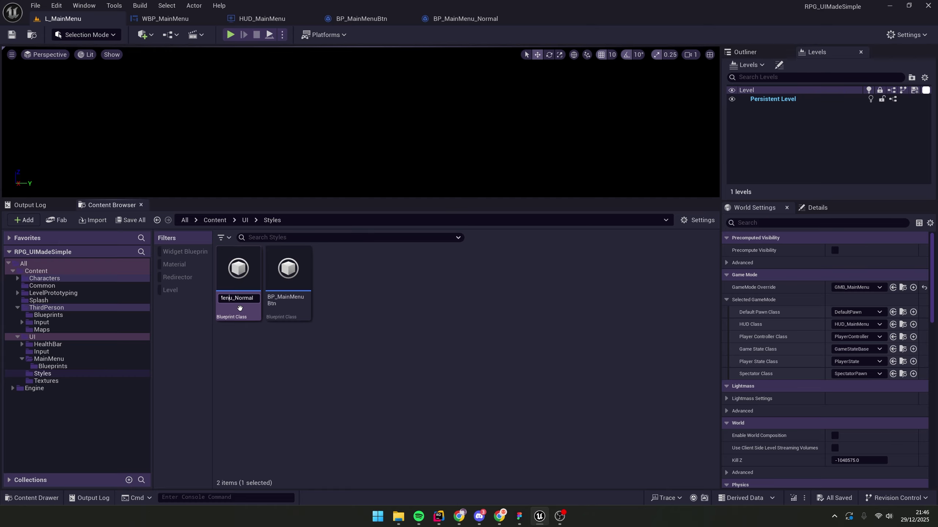
{"action": "type", "text": "Text"}
{"action": "key", "text": "Return"}
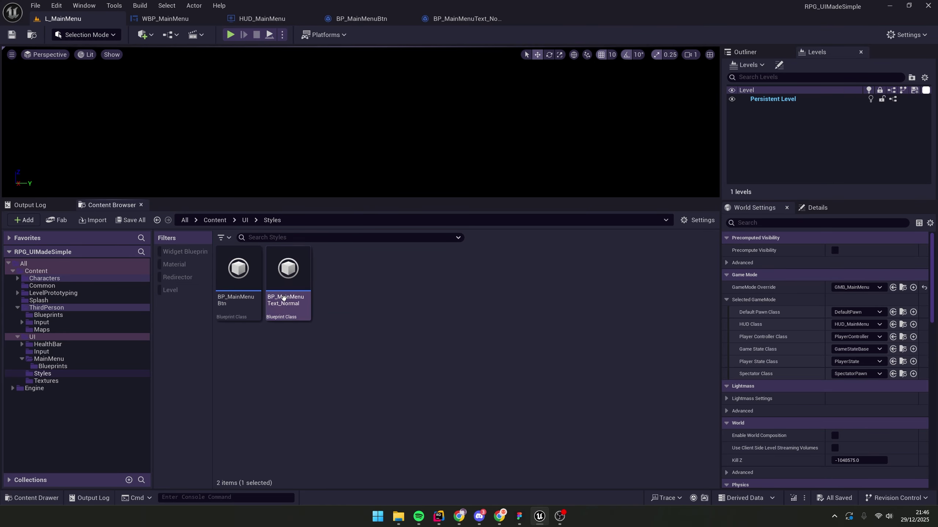
Duplicate BP_MainMenuText_Normal and name the copy BP_MainMenuText_Hovered.
{"action": "key", "text": "ctrl+d"}
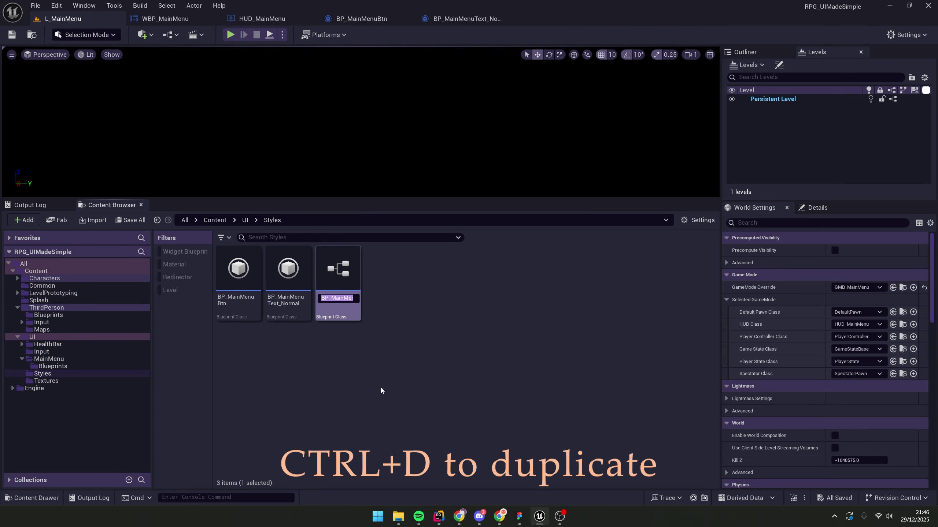
{"action": "key", "text": "BackSpace"}
{"action": "key", "text": "BackSpace"}
{"action": "key", "text": "BackSpace"}
{"action": "key", "text": "BackSpace"}
{"action": "key", "text": "BackSpace"}
{"action": "key", "text": "BackSpace"}
{"action": "type", "text": "Hovered"}
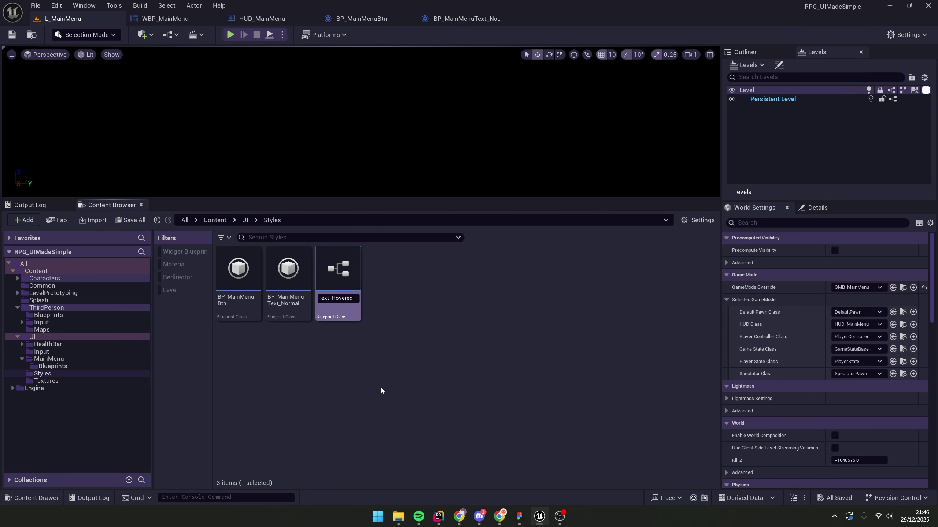
{"action": "key", "text": "Return"}
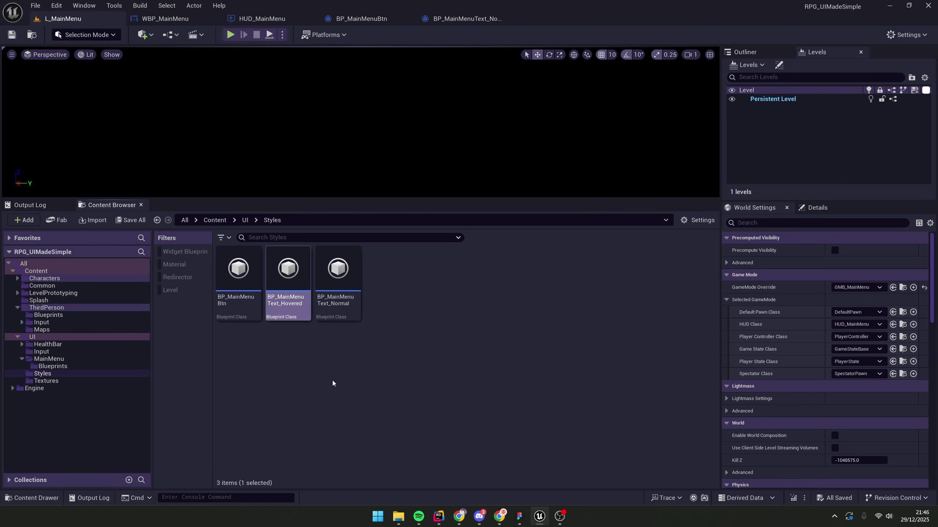
Set the Typeface of BP_MainMenuText_Hovered to Bold and save the style.
{"action": "double_click", "coordinate": [294, 292]}
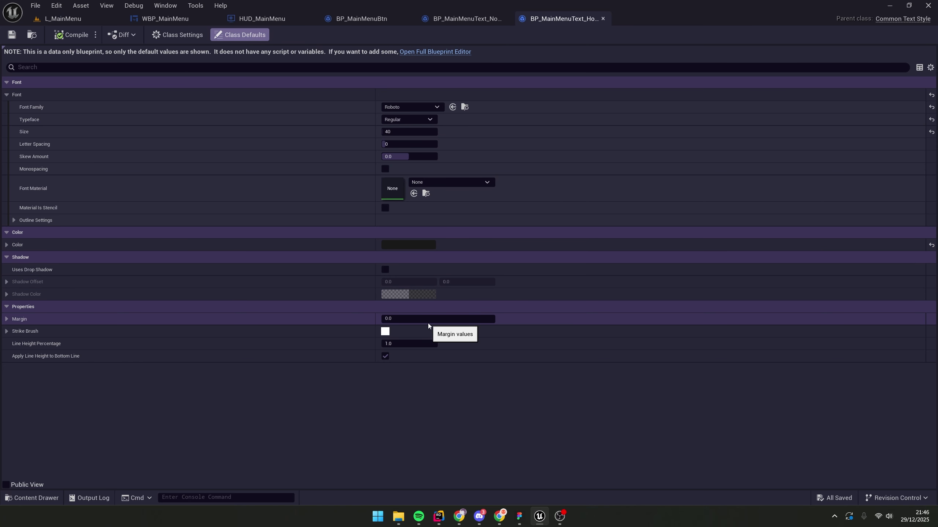
{"action": "left_click", "coordinate": [402, 120]}
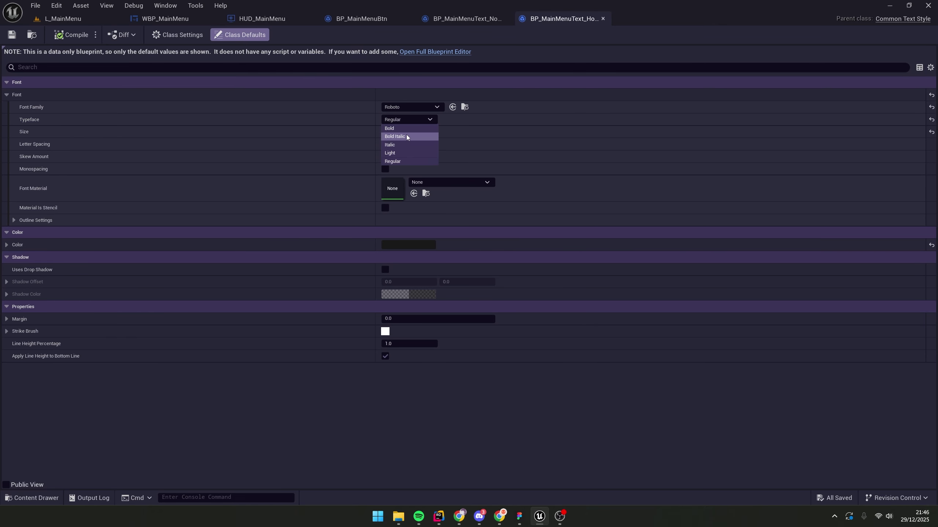
{"action": "left_click", "coordinate": [405, 130]}
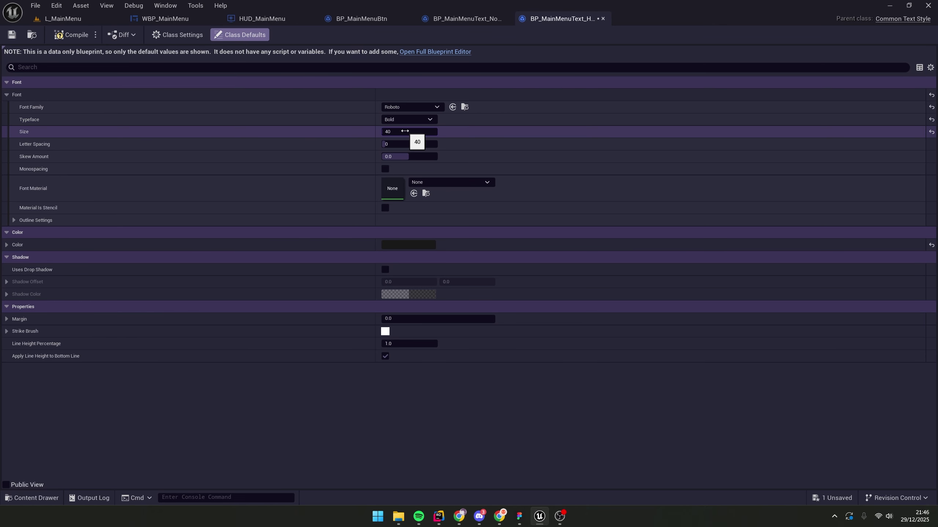
{"action": "key", "text": "ctrl+s"}
Duplicate BP_MainMenuText_Hovered in the Styles folder and name the copy BP_MainMenuText_Pressed.
{"action": "left_click", "coordinate": [32, 34]}
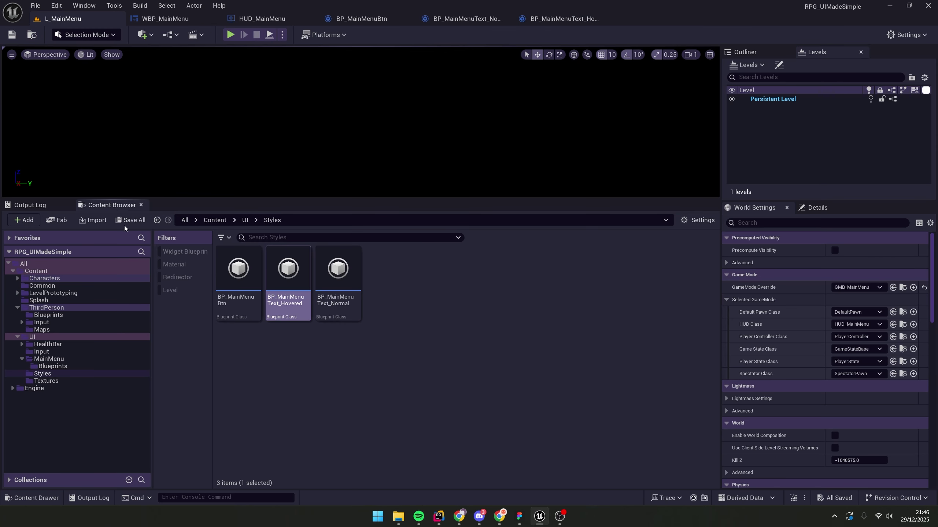
{"action": "right_click", "coordinate": [267, 315]}
{"action": "left_click", "coordinate": [337, 381]}
{"action": "key", "text": "End"}
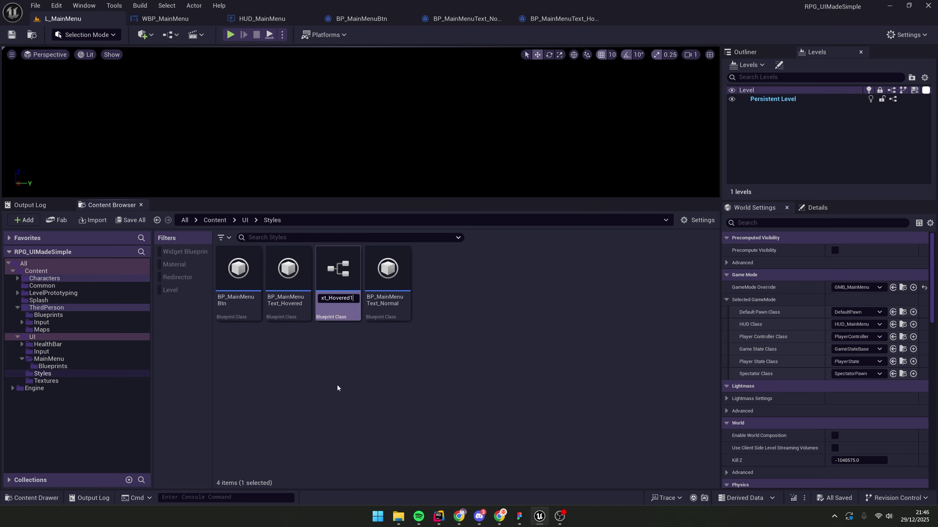
{"action": "key", "text": "BackSpace"}
{"action": "key", "text": "BackSpace"}
{"action": "key", "text": "BackSpace"}
{"action": "key", "text": "BackSpace"}
{"action": "key", "text": "BackSpace"}
{"action": "key", "text": "BackSpace"}
{"action": "key", "text": "BackSpace"}
{"action": "key", "text": "BackSpace"}
{"action": "type", "text": "Pressed"}
{"action": "key", "text": "Return"}
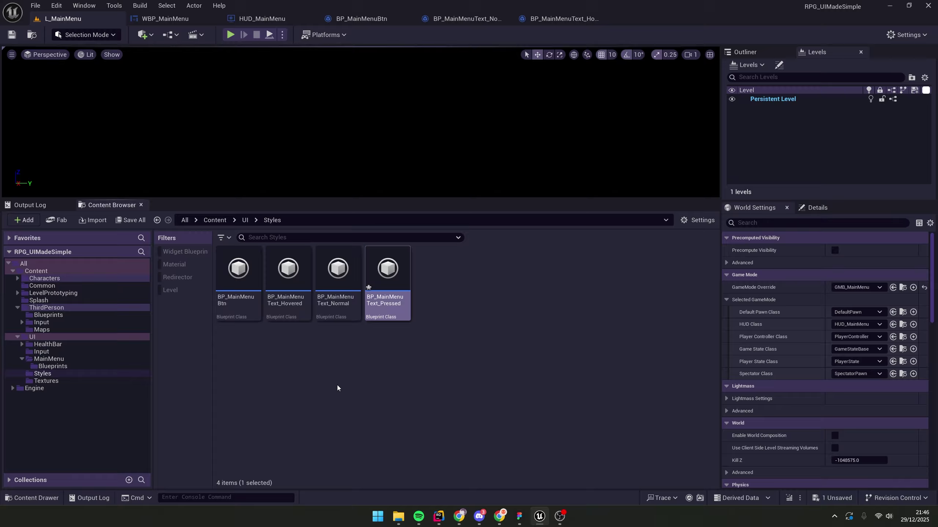
Set the Color of BP_MainMenuText_Pressed to a near-white with a brightness of about 0.9, and compile and save it.
{"action": "double_click", "coordinate": [373, 305]}
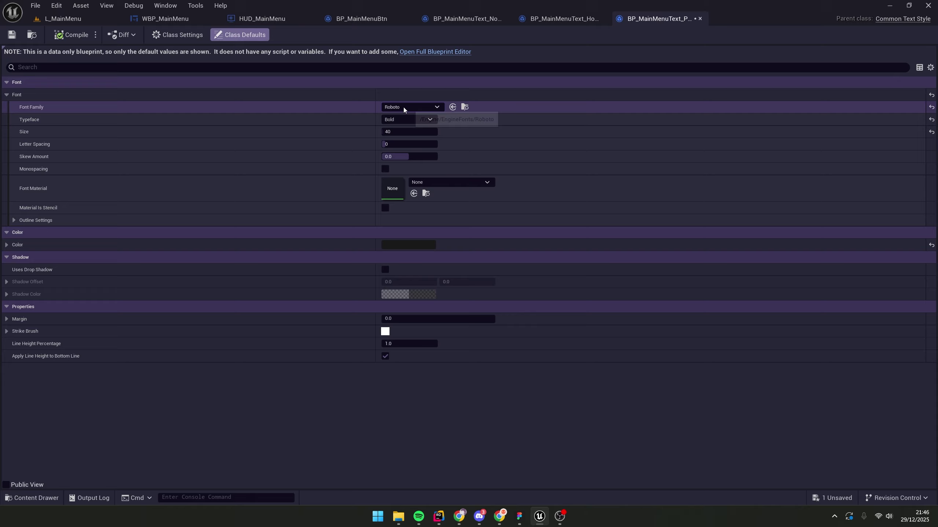
{"action": "left_click", "coordinate": [418, 247]}
{"action": "left_click_drag", "start_coordinate": [550, 344], "coordinate": [550, 293]}
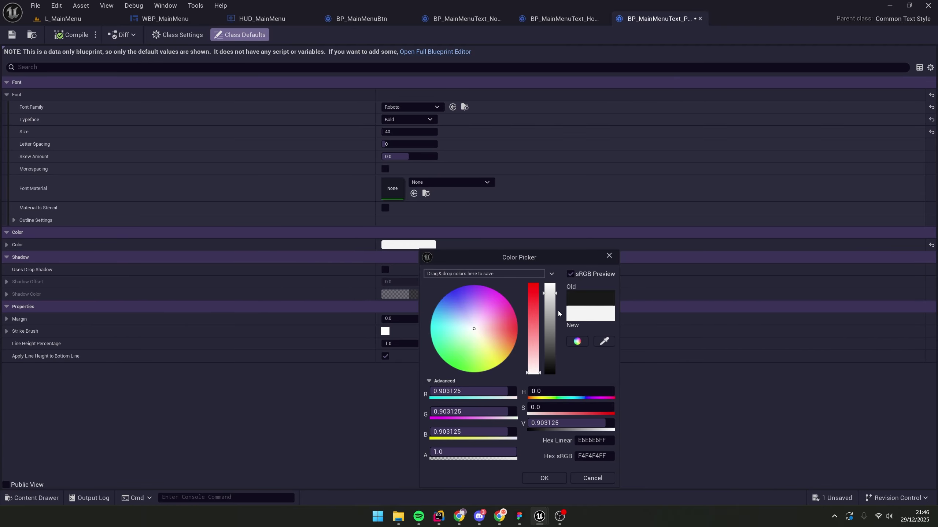
{"action": "left_click", "coordinate": [548, 479]}
{"action": "left_click", "coordinate": [59, 35]}
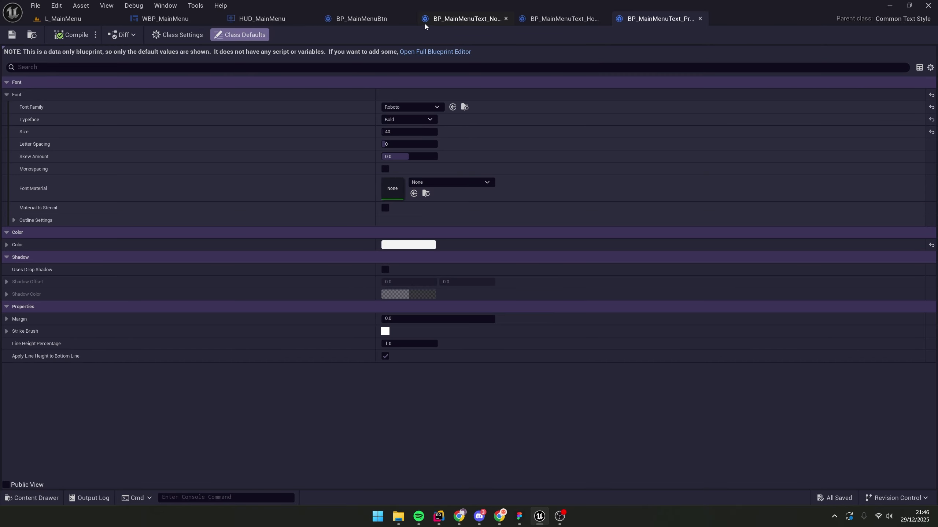
In the BP_MainMenuBtn button style, set Normal Text Style to BP_MainMenuText_Normal and Normal Hovered Text Style to BP_MainMenuText_Hovered.
{"action": "left_click", "coordinate": [60, 19]}
{"action": "left_click", "coordinate": [443, 375]}
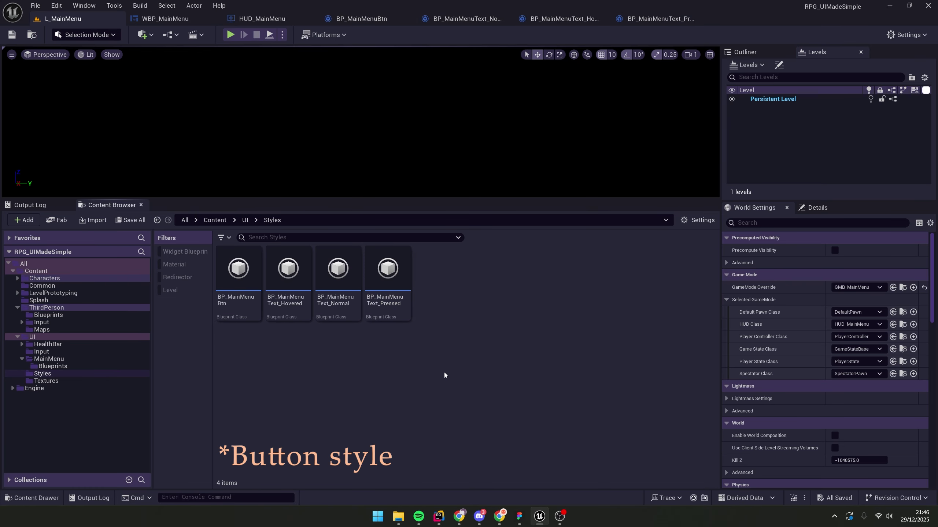
{"action": "left_click", "coordinate": [227, 317]}
{"action": "double_click", "coordinate": [227, 317]}
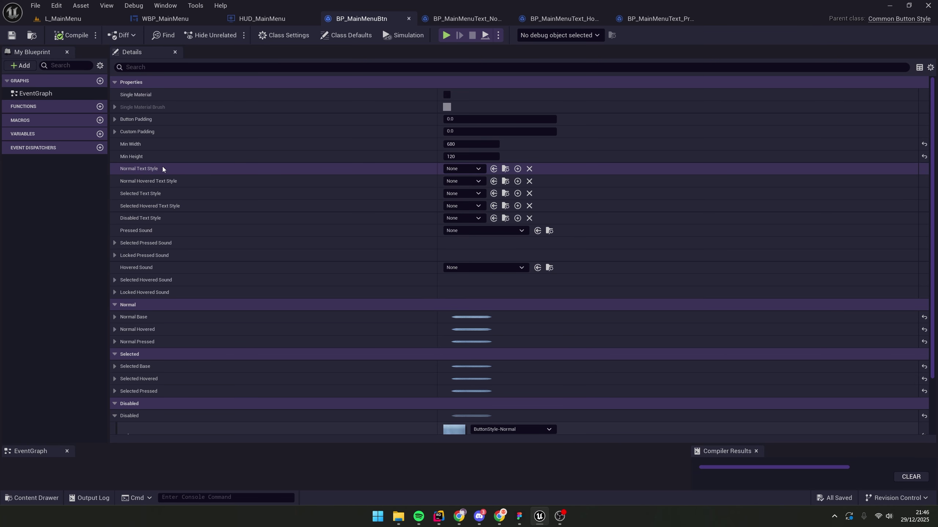
{"action": "left_click", "coordinate": [458, 171]}
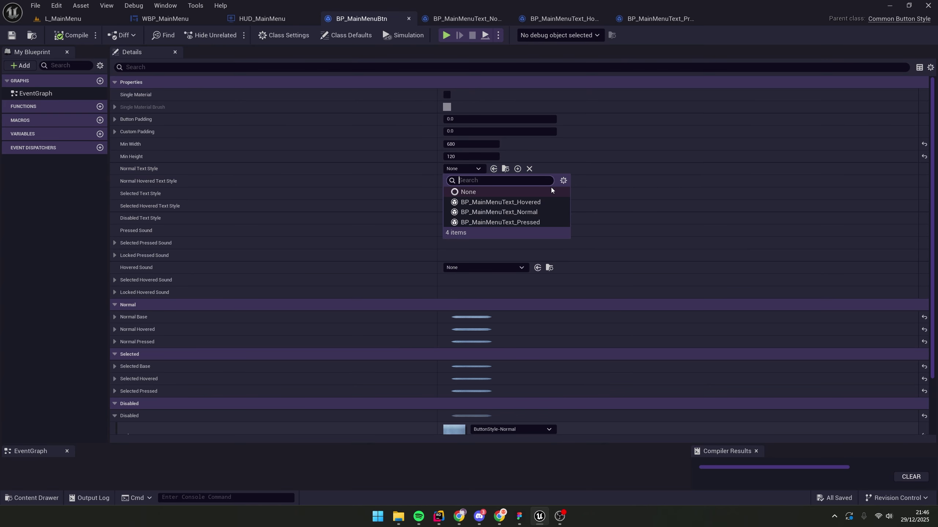
{"action": "left_click", "coordinate": [540, 215]}
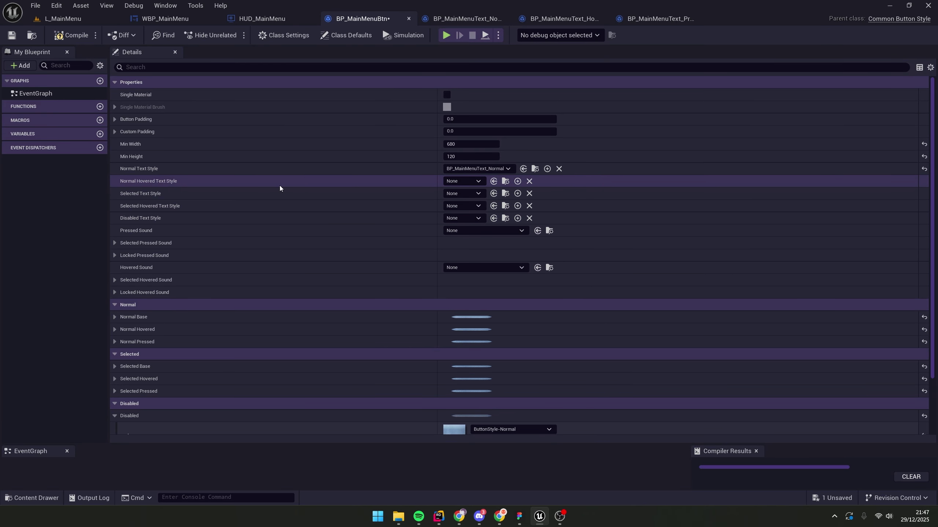
{"action": "left_click", "coordinate": [450, 182]}
{"action": "left_click", "coordinate": [530, 216]}
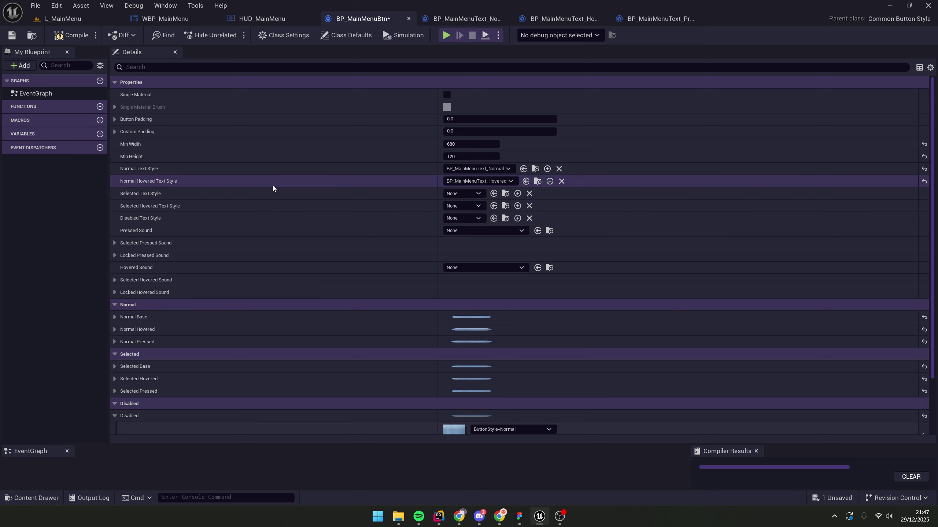
Set both Selected Text Style and Selected Hovered Text Style of the button style to BP_MainMenuText_Pressed.
{"action": "left_click", "coordinate": [454, 194]}
{"action": "left_click", "coordinate": [553, 247]}
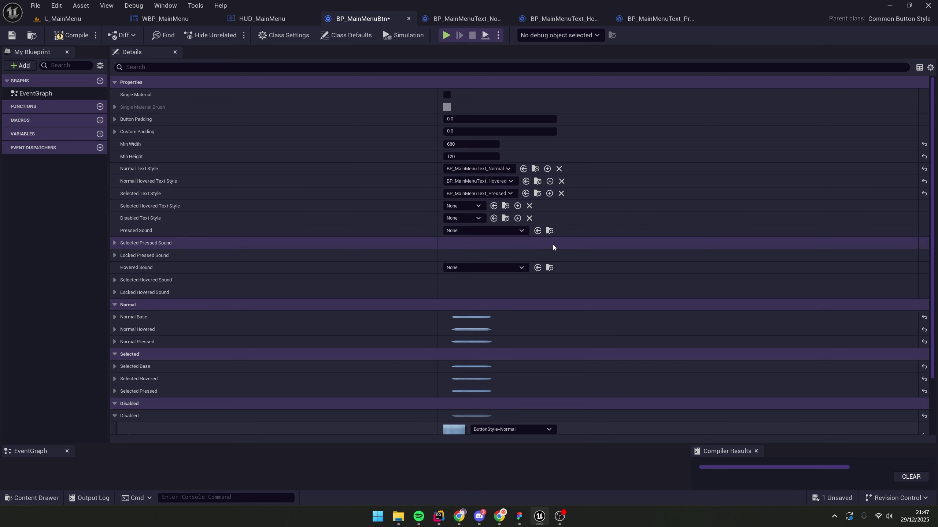
{"action": "left_click", "coordinate": [462, 206]}
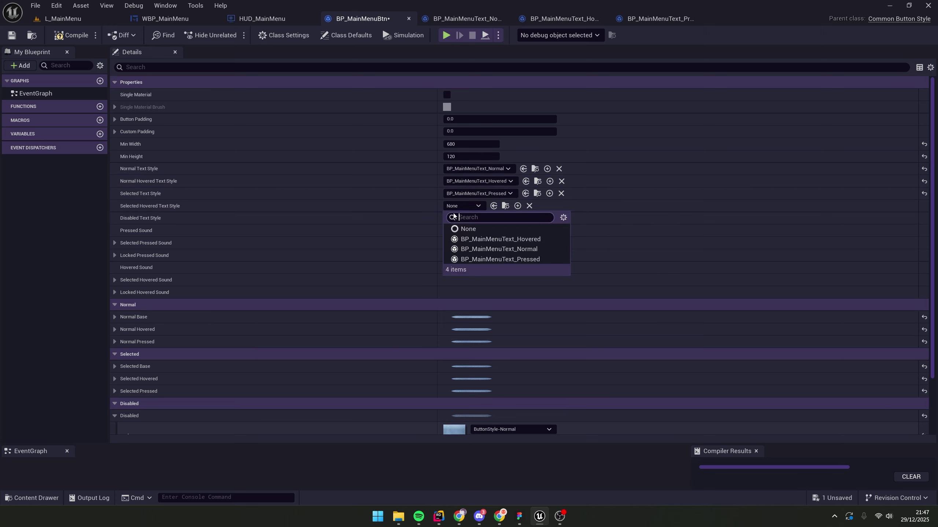
{"action": "left_click", "coordinate": [515, 260]}
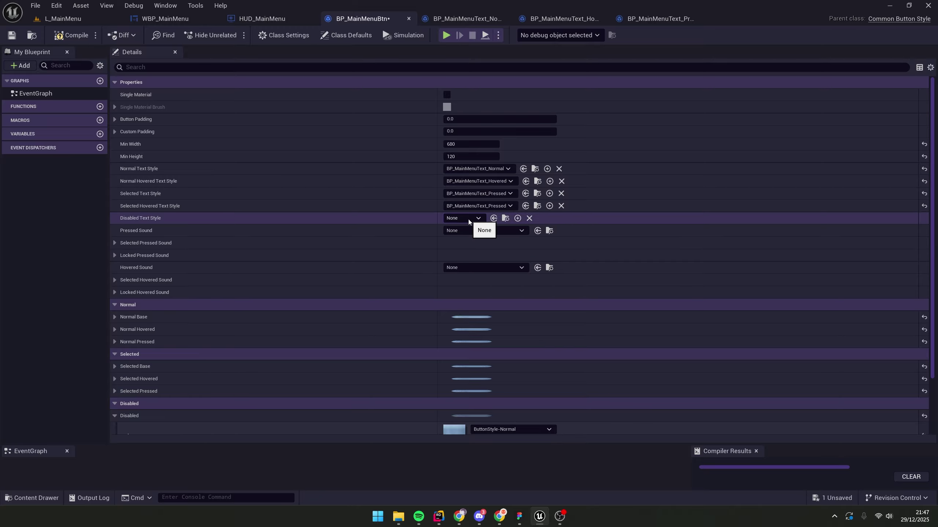
Set Disabled Text Style of the BP_MainMenuBtn button style to BP_MainMenuText_Normal and compile it.
{"action": "left_click", "coordinate": [468, 219]}
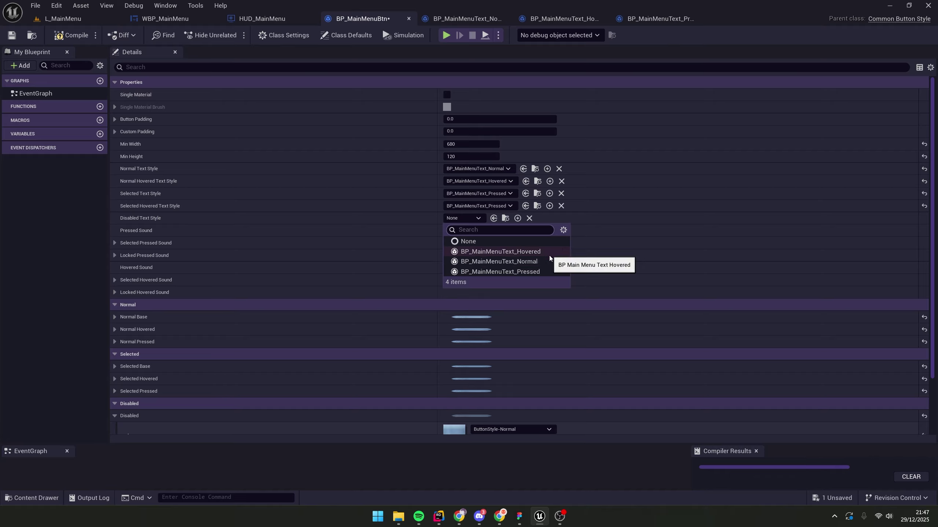
{"action": "left_click", "coordinate": [551, 263]}
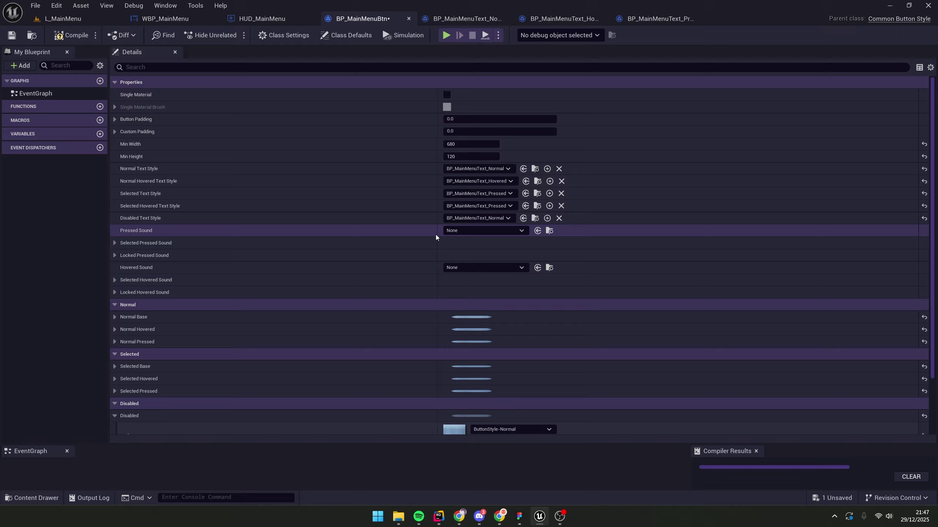
{"action": "left_click", "coordinate": [58, 37]}
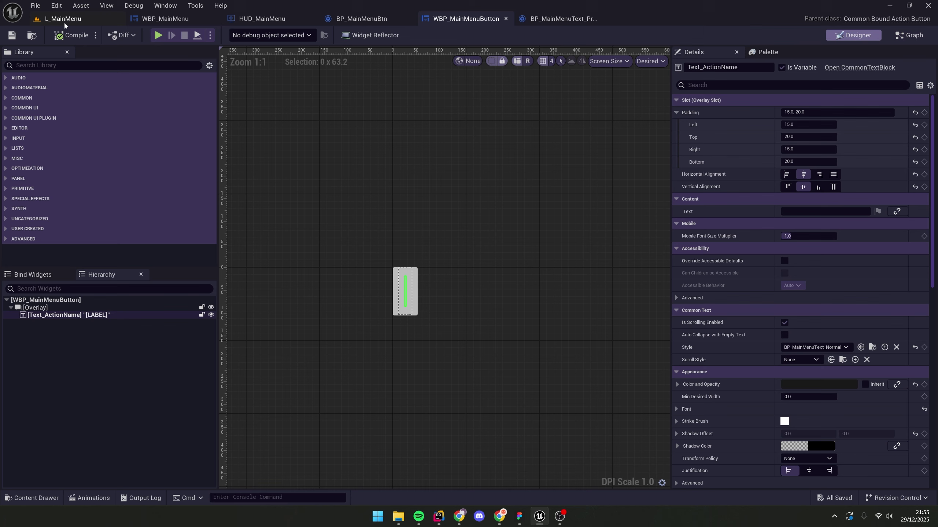
Review the WBP_MainMenuButton event graph, the WBP_MainMenu layout and the BP_MainMenuBtn style, and close the HUD_MainMenu editor.
{"action": "left_click", "coordinate": [911, 35]}
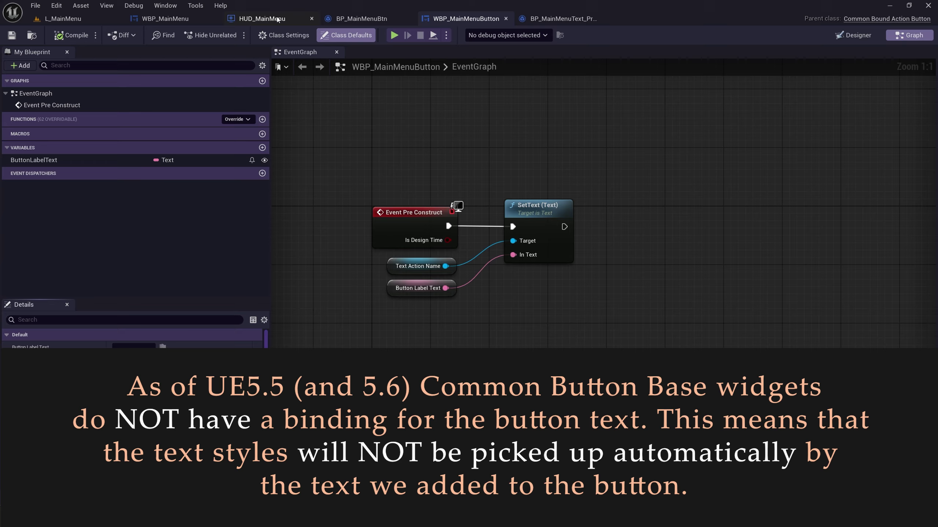
{"action": "left_click", "coordinate": [165, 18]}
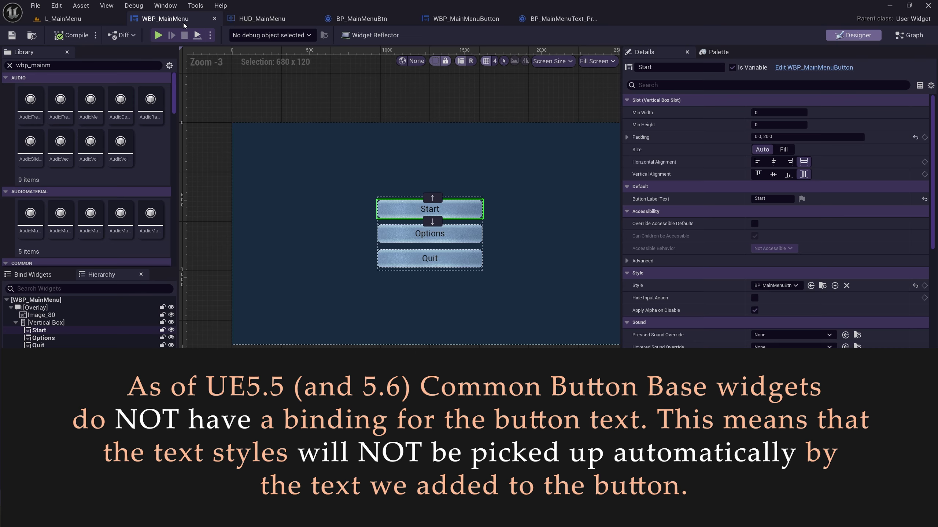
{"action": "left_click", "coordinate": [353, 18]}
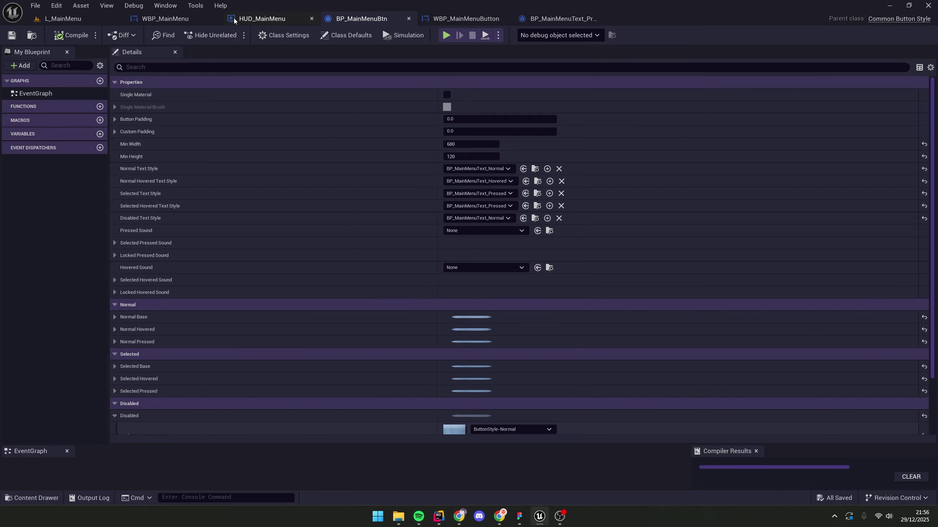
{"action": "left_click", "coordinate": [311, 19]}
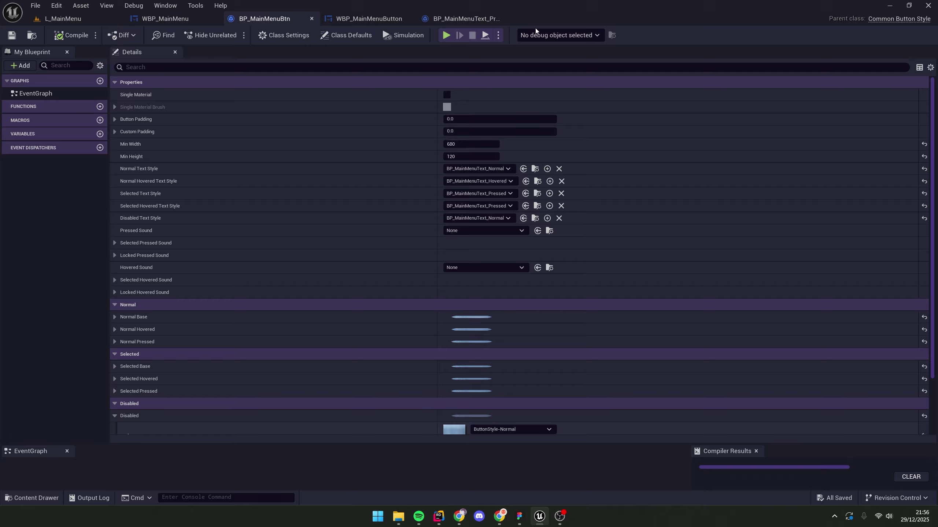
Check the Parent Class of WBP_MainMenuButton in its class settings, leaving Common Bound Action Button selected.
{"action": "left_click", "coordinate": [353, 19]}
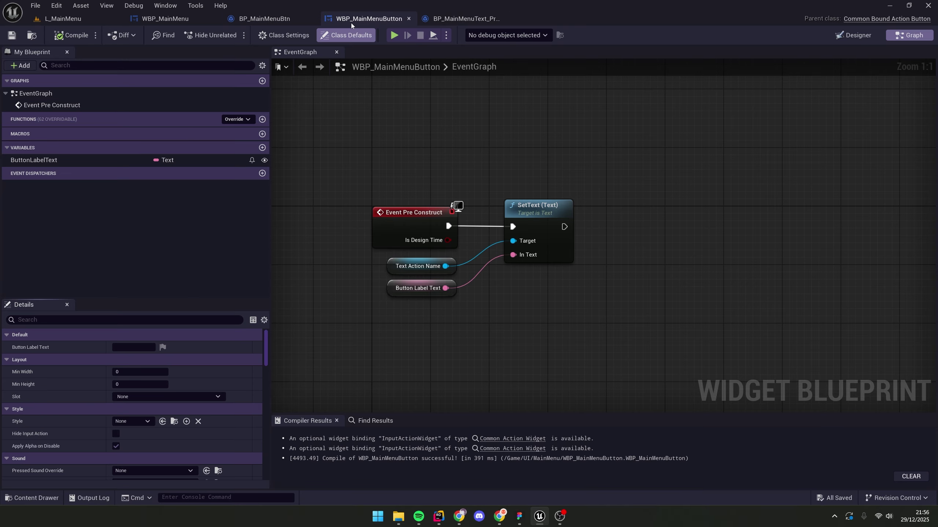
{"action": "left_click", "coordinate": [849, 39]}
{"action": "left_click", "coordinate": [909, 35]}
{"action": "left_click", "coordinate": [280, 36]}
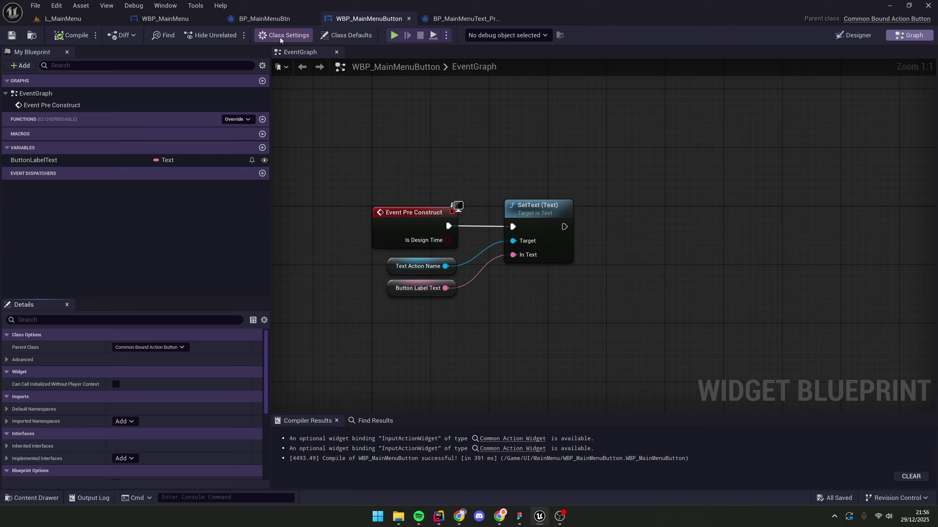
{"action": "left_click", "coordinate": [158, 348]}
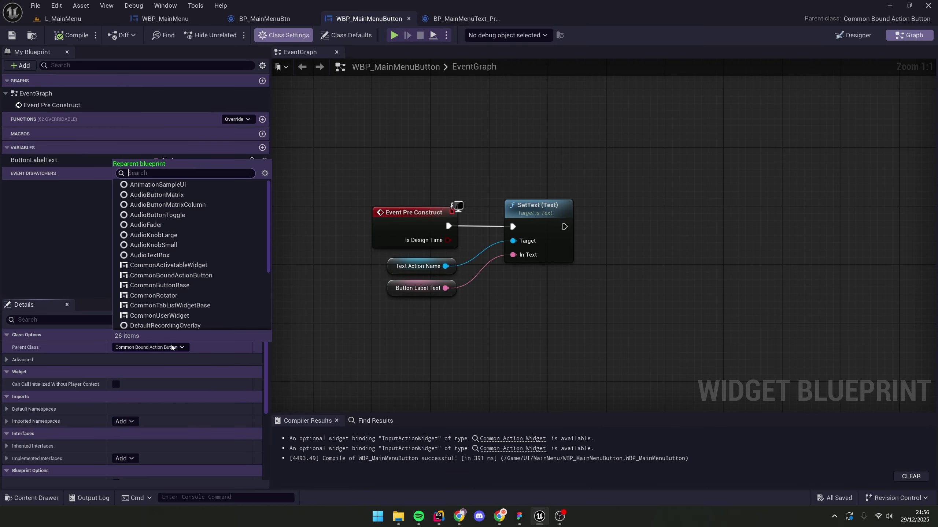
{"action": "left_click", "coordinate": [173, 349]}
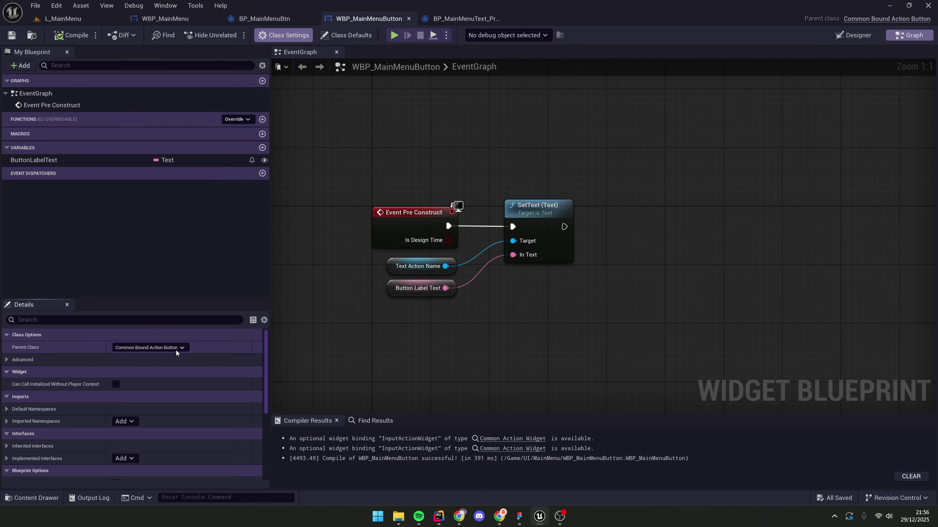
Check the bound widgets and the hierarchy of WBP_MainMenuButton in the designer, and compile the widget.
{"action": "left_click", "coordinate": [853, 35]}
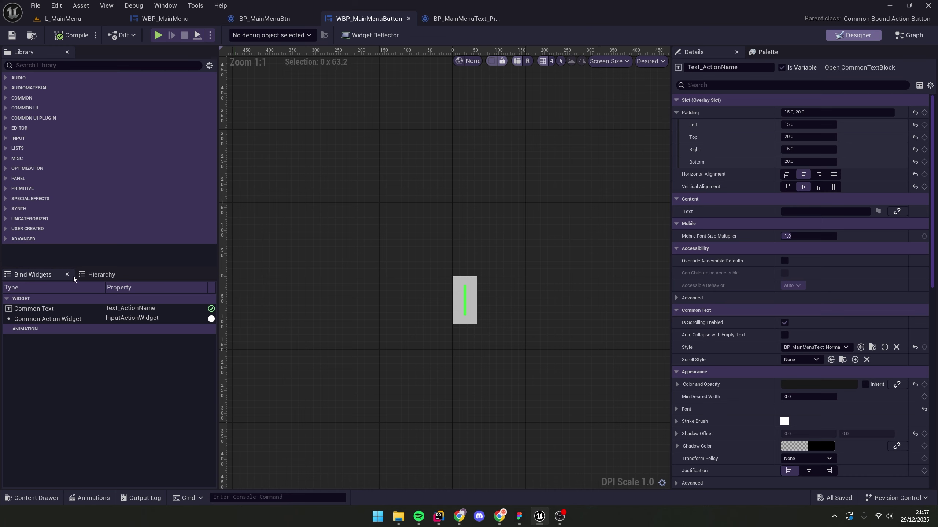
{"action": "left_click", "coordinate": [101, 275]}
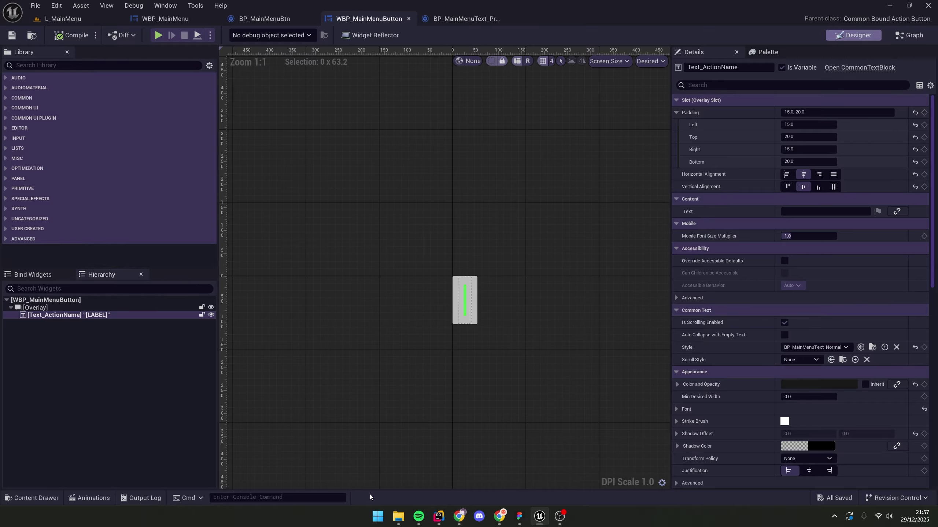
{"action": "left_click", "coordinate": [58, 35]}
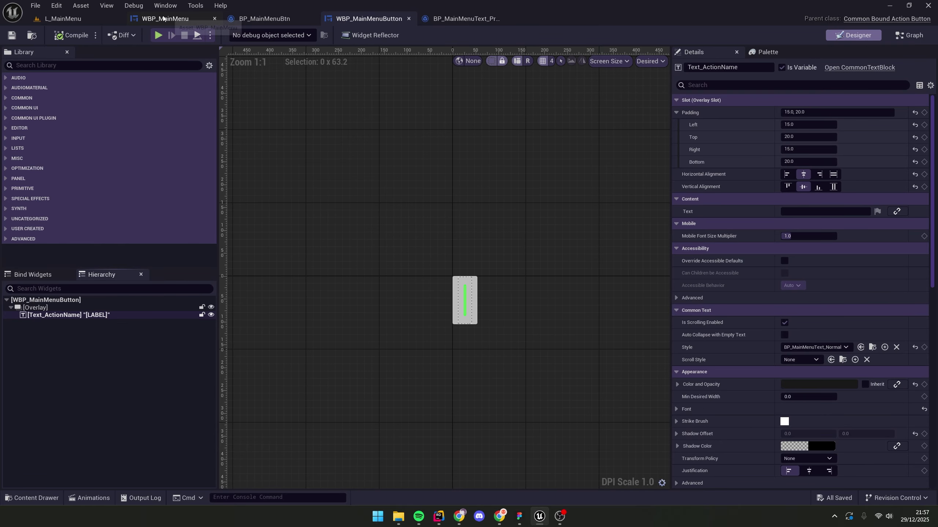
Play-test L_MainMenu in an enlarged viewport to check the buttons' hovered text style, and end the session.
{"action": "left_click", "coordinate": [63, 18]}
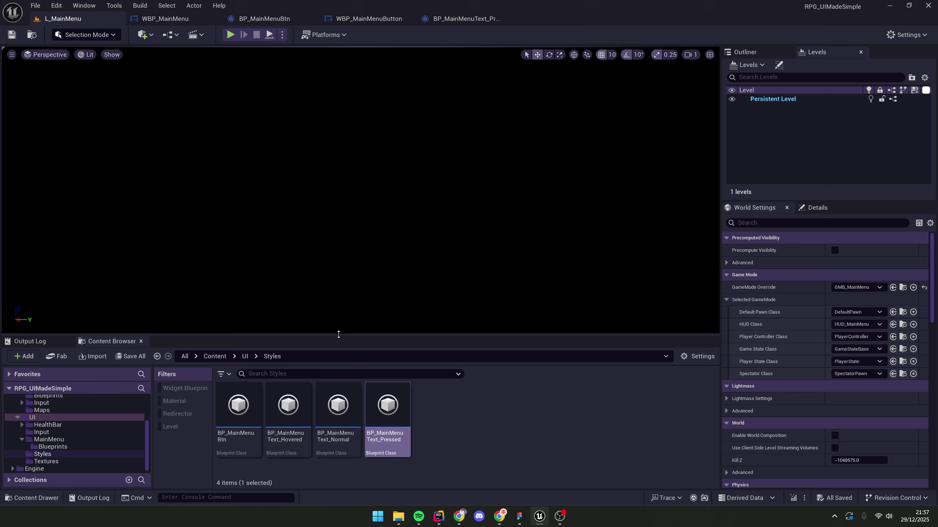
{"action": "left_click_drag", "start_coordinate": [338, 334], "coordinate": [339, 372]}
{"action": "left_click", "coordinate": [230, 35]}
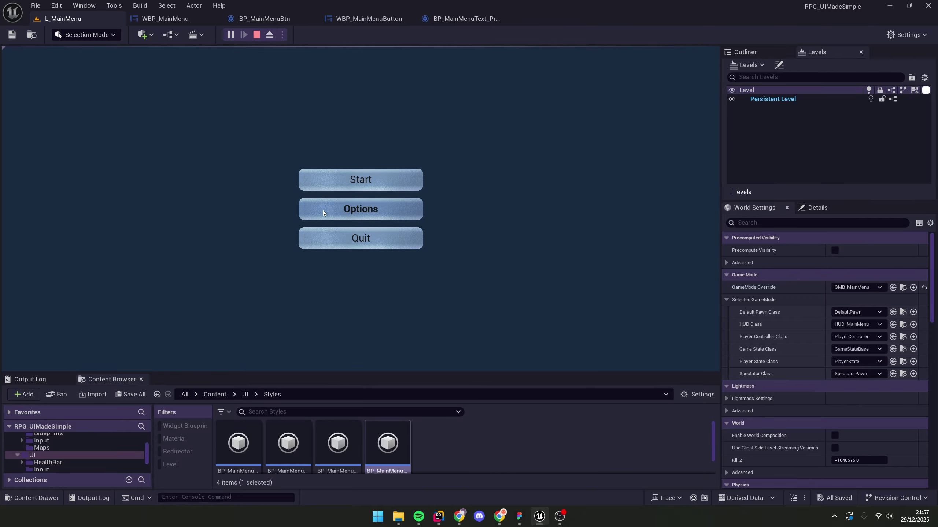
{"action": "left_click", "coordinate": [256, 35]}
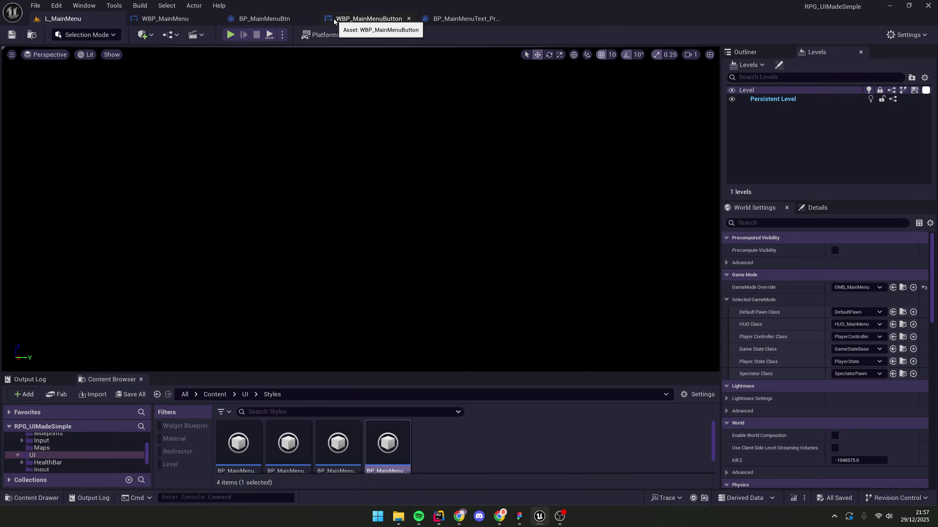
On the WBP_MainMenuButton root, enable Selectable, Should Select Upon Receiving Focus and Interactable when Selected.
{"action": "key", "text": "ctrl+Tab"}
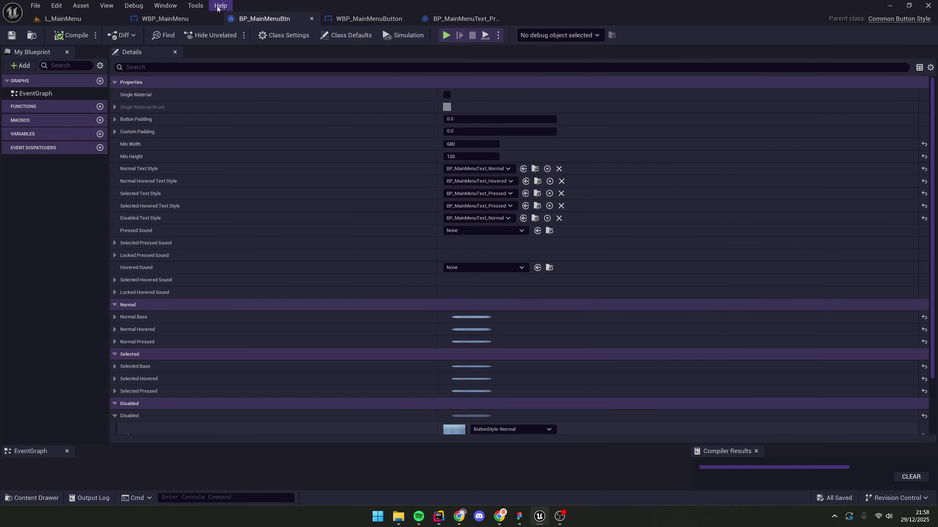
{"action": "left_click", "coordinate": [370, 23]}
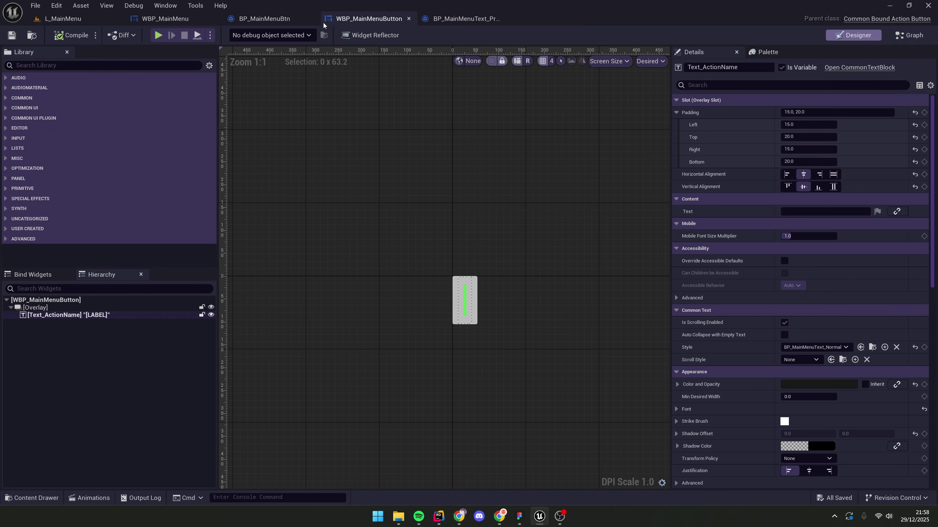
{"action": "left_click_drag", "start_coordinate": [934, 200], "coordinate": [935, 332]}
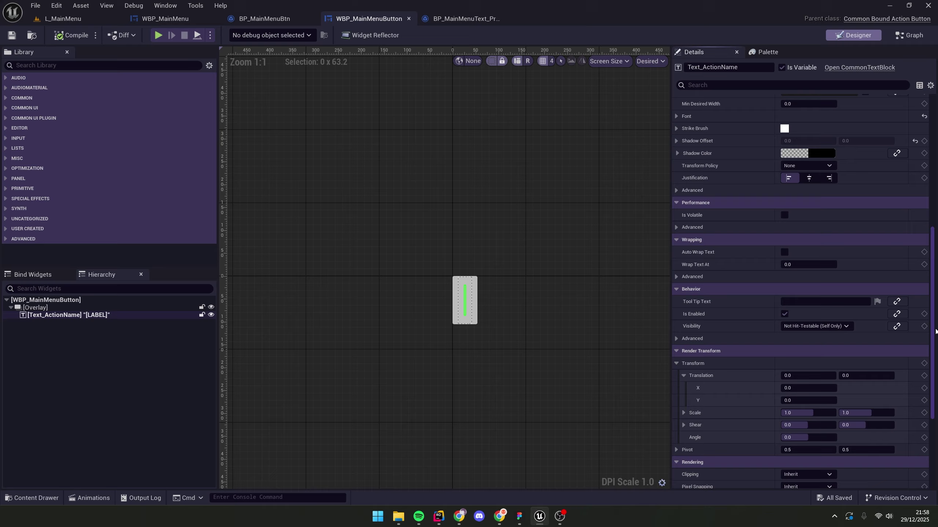
{"action": "left_click", "coordinate": [59, 299]}
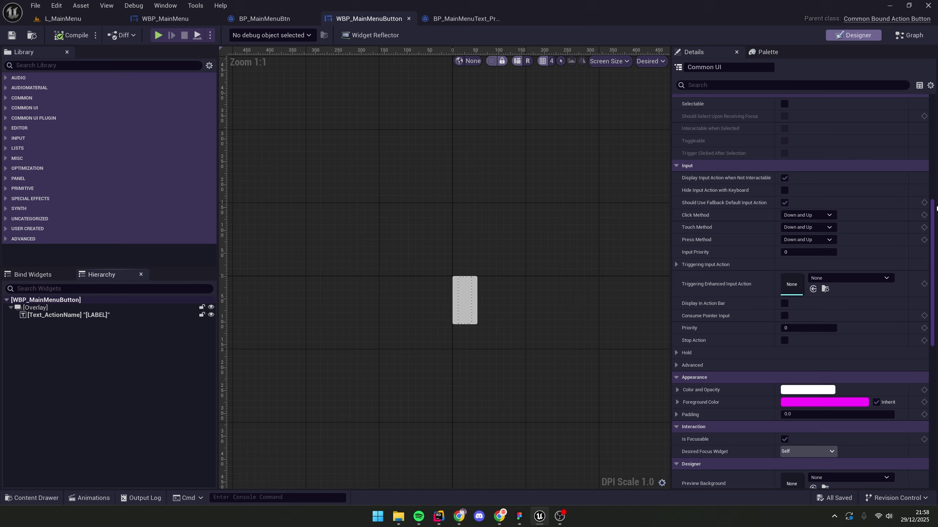
{"action": "left_click_drag", "start_coordinate": [935, 230], "coordinate": [935, 209]}
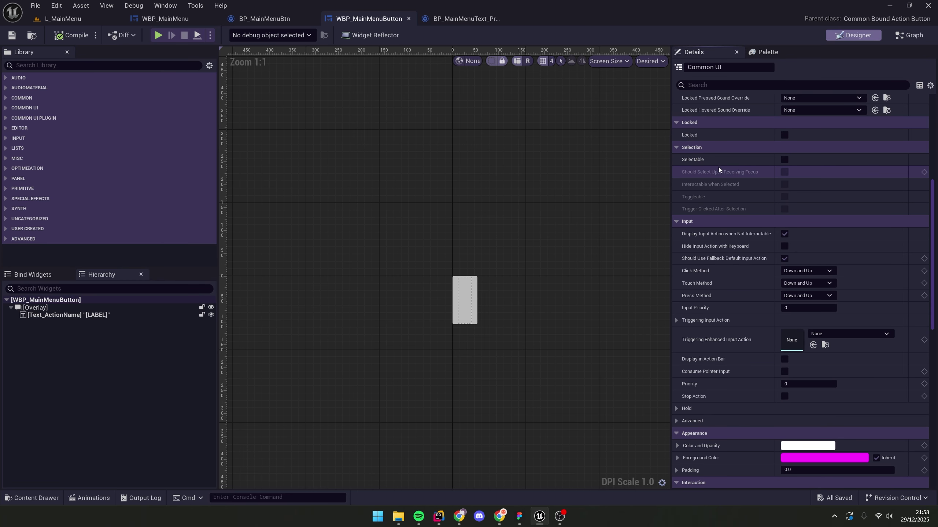
{"action": "left_click", "coordinate": [785, 160]}
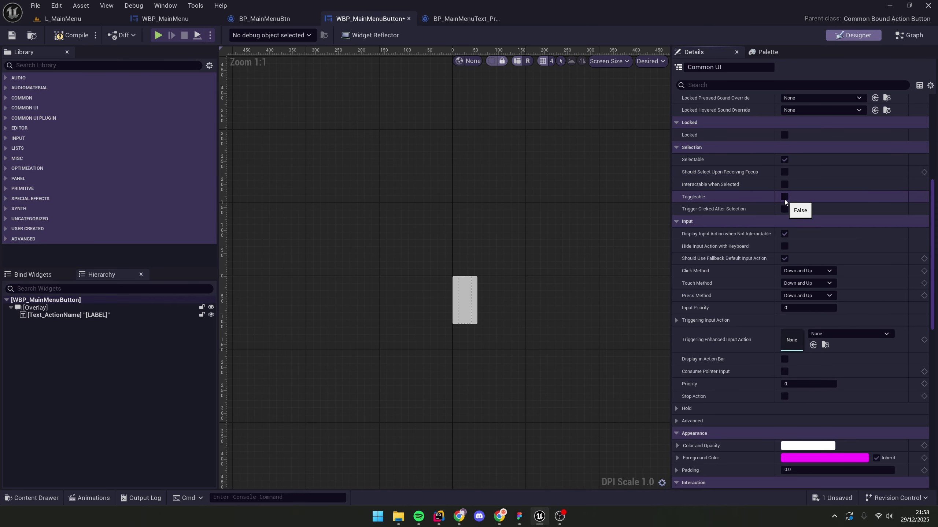
{"action": "left_click", "coordinate": [782, 172]}
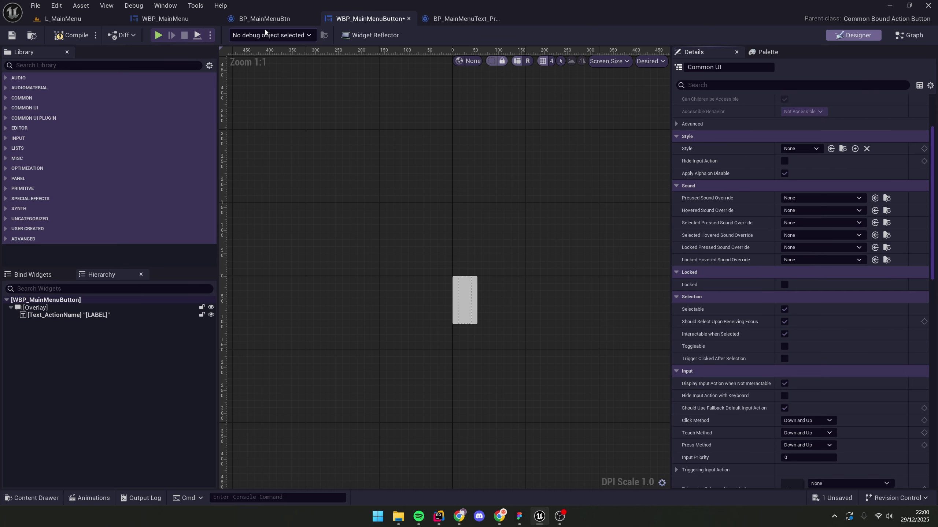
Check the Selection settings of the Start, Options and Quit buttons in WBP_MainMenu, and compile and save the widget.
{"action": "left_click", "coordinate": [165, 18]}
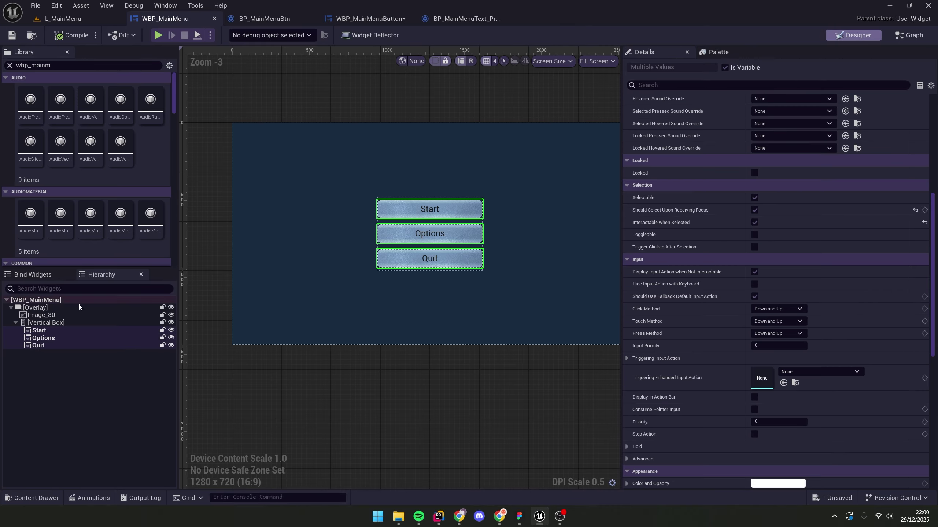
{"action": "left_click", "coordinate": [63, 331]}
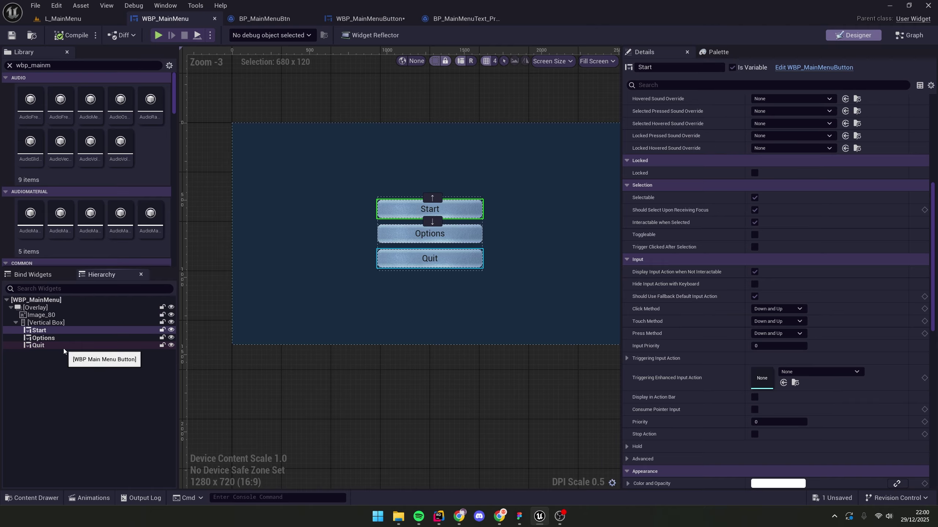
{"action": "left_click", "coordinate": [63, 348], "text": "shift"}
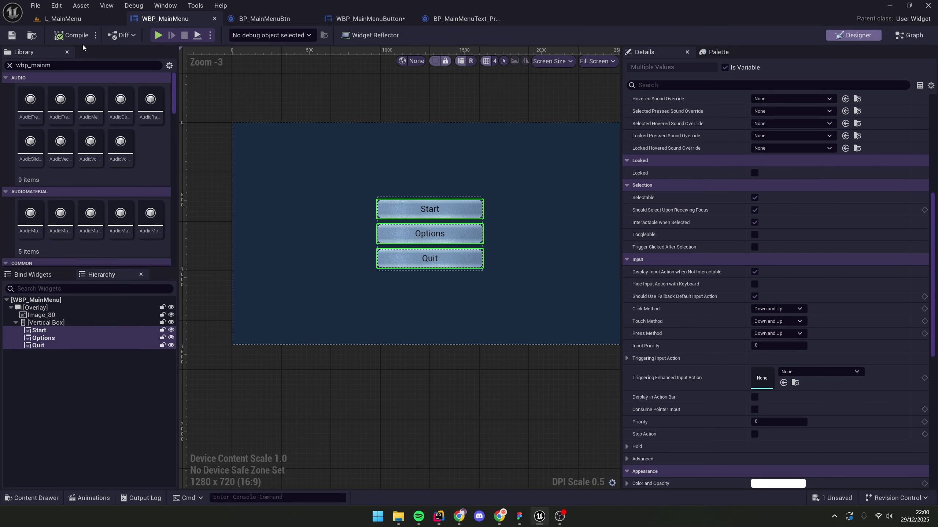
{"action": "left_click", "coordinate": [63, 35]}
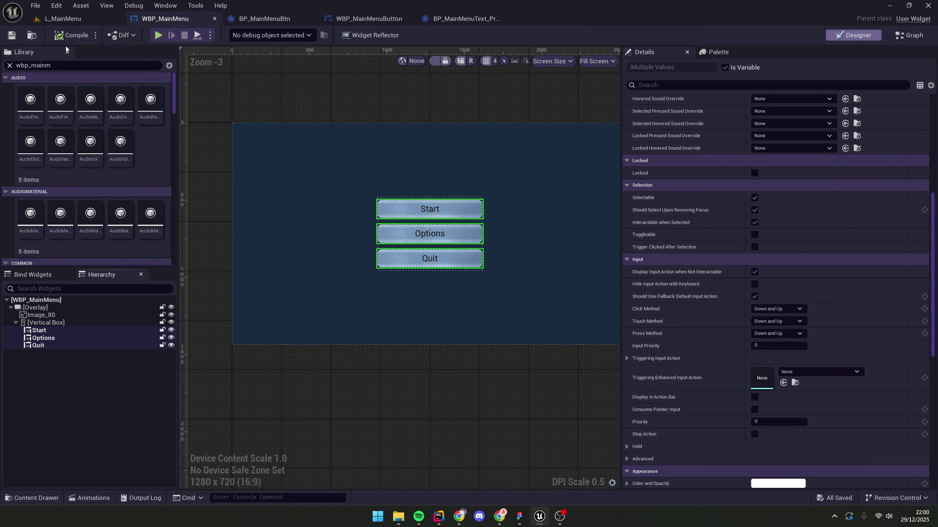
Play-test L_MainMenu again to check the buttons' selected text style, end the session and enlarge the Content Browser.
{"action": "left_click", "coordinate": [61, 19]}
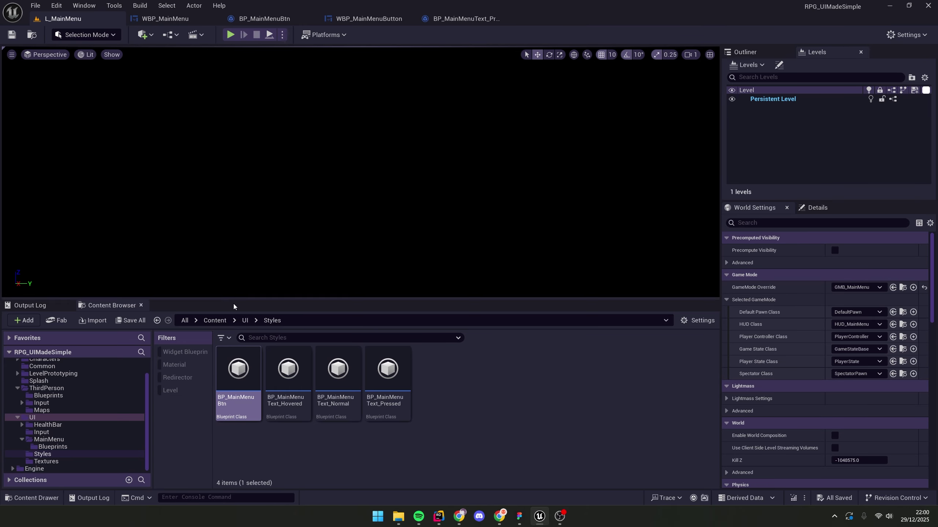
{"action": "left_click_drag", "start_coordinate": [233, 298], "coordinate": [233, 381]}
{"action": "left_click", "coordinate": [230, 38]}
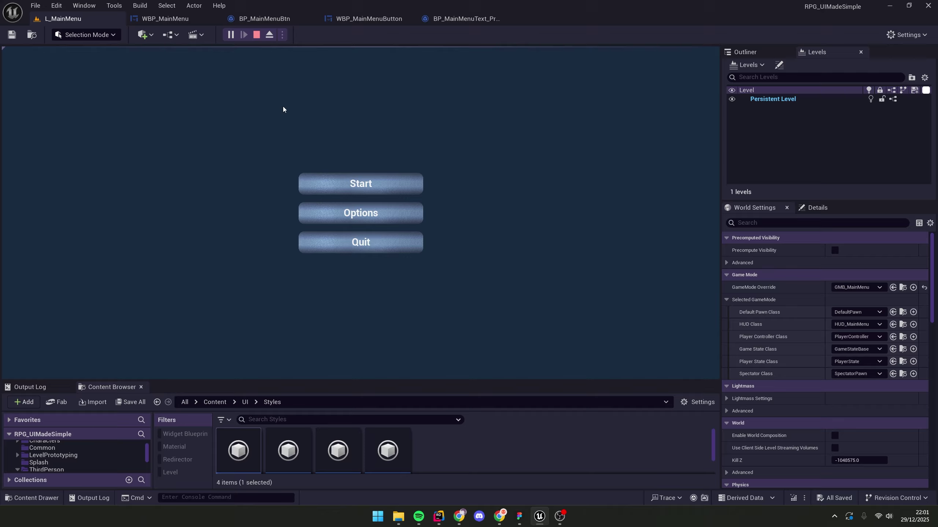
{"action": "left_click", "coordinate": [256, 34]}
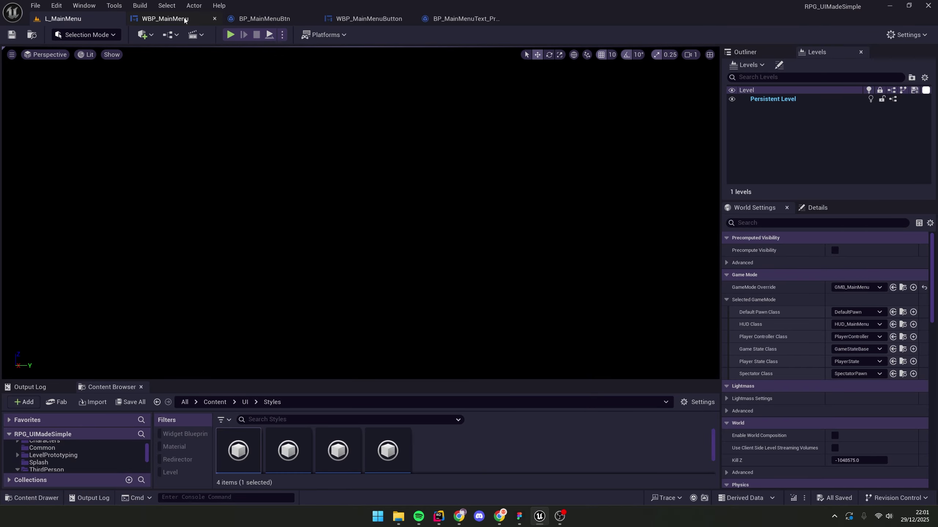
{"action": "left_click_drag", "start_coordinate": [461, 380], "coordinate": [472, 285]}
{"action": "left_click", "coordinate": [517, 411]}
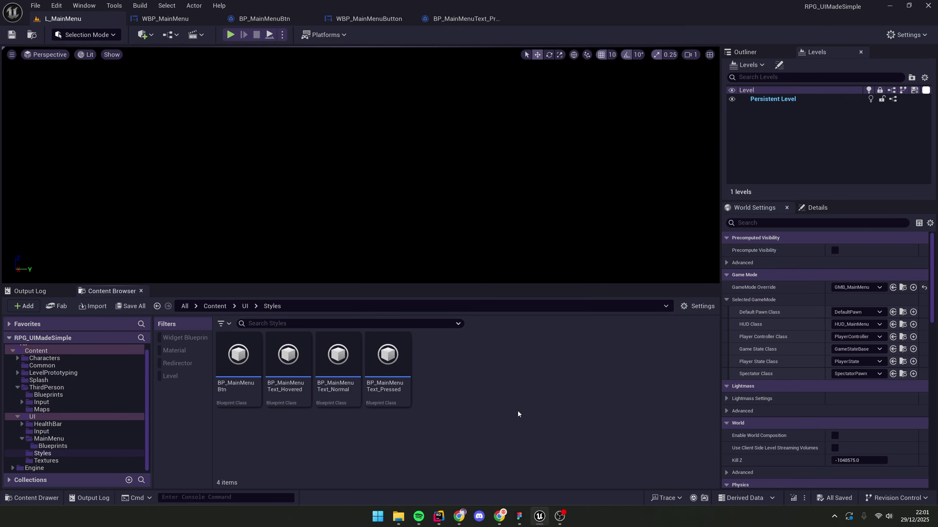